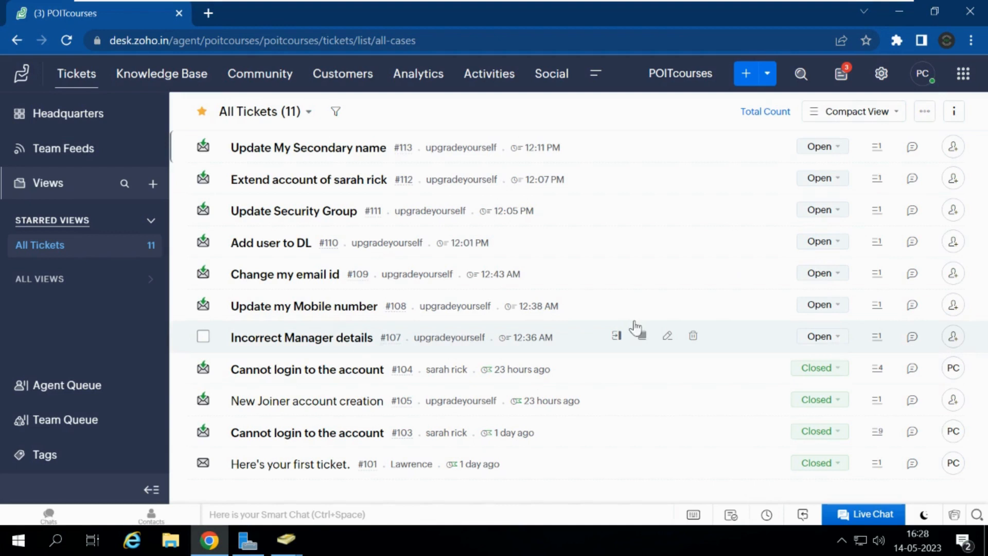
Step: Open ticket #107 'Incorrect Manager details' from the All Tickets list
left_click(316, 344)
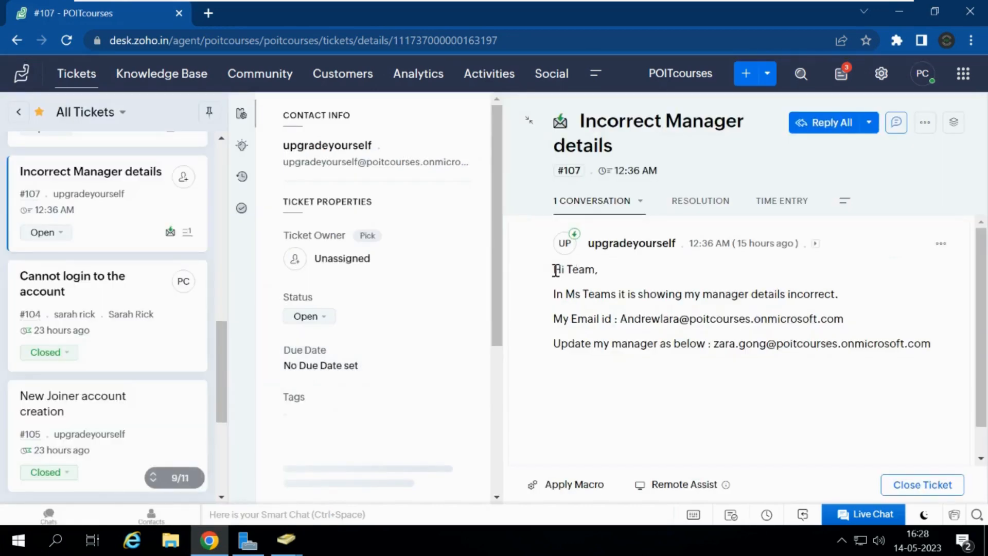
Step: Select the user name part of the requester's e-mail address in ticket #107's message
left_click_drag(556, 268, 913, 364)
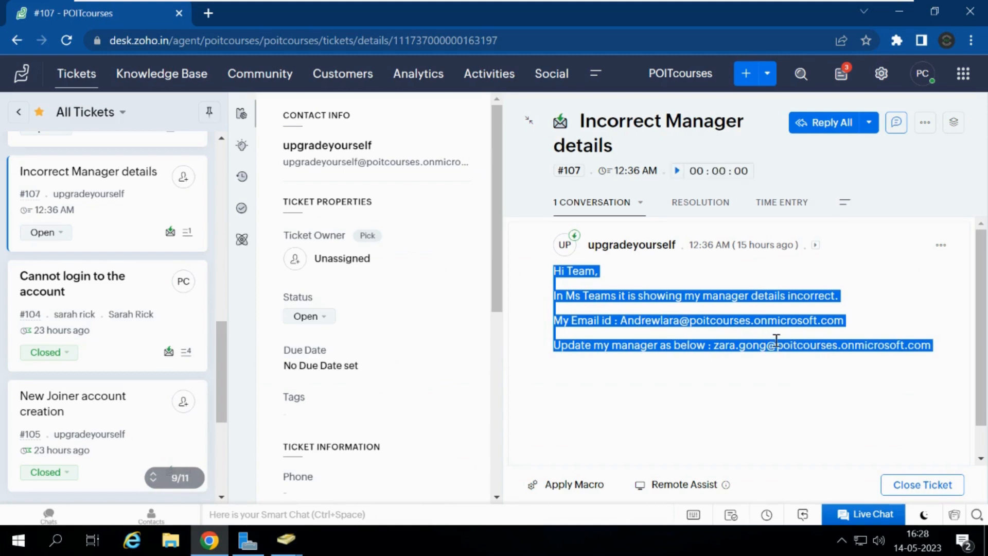
left_click(729, 348)
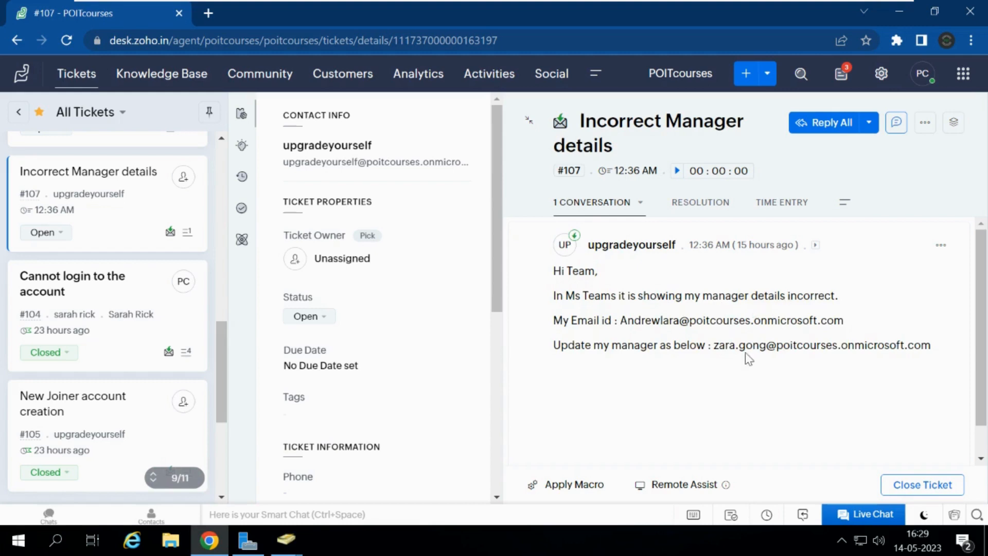
left_click_drag(715, 348, 942, 352)
left_click(942, 352)
left_click_drag(715, 346, 906, 361)
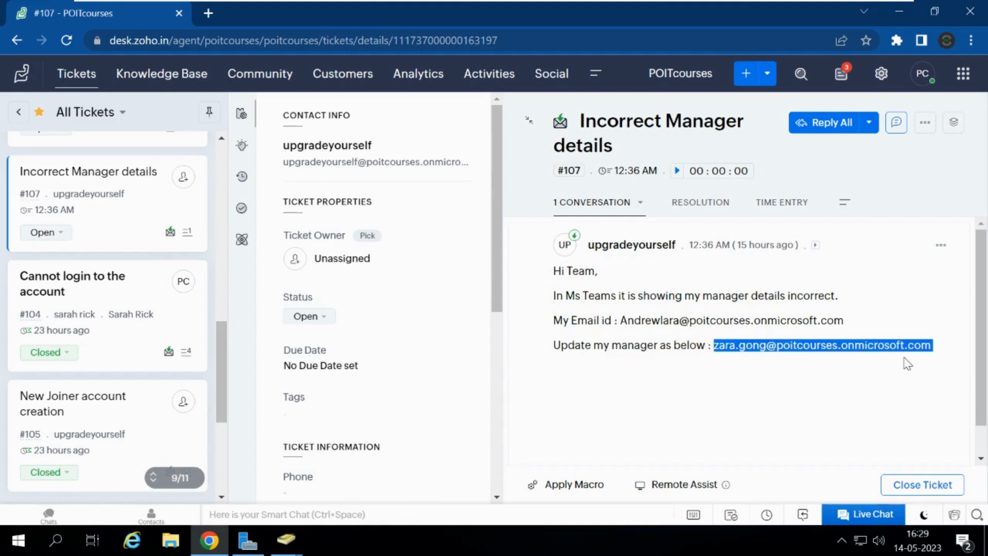
left_click(860, 360)
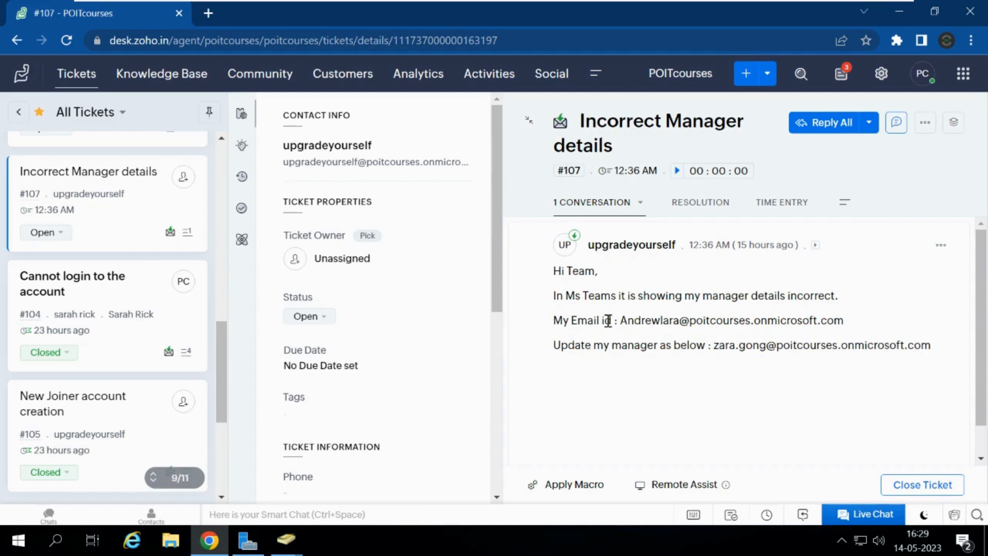
left_click_drag(622, 323, 682, 322)
left_click(641, 320)
left_click_drag(624, 323, 682, 322)
key("ctrl+c")
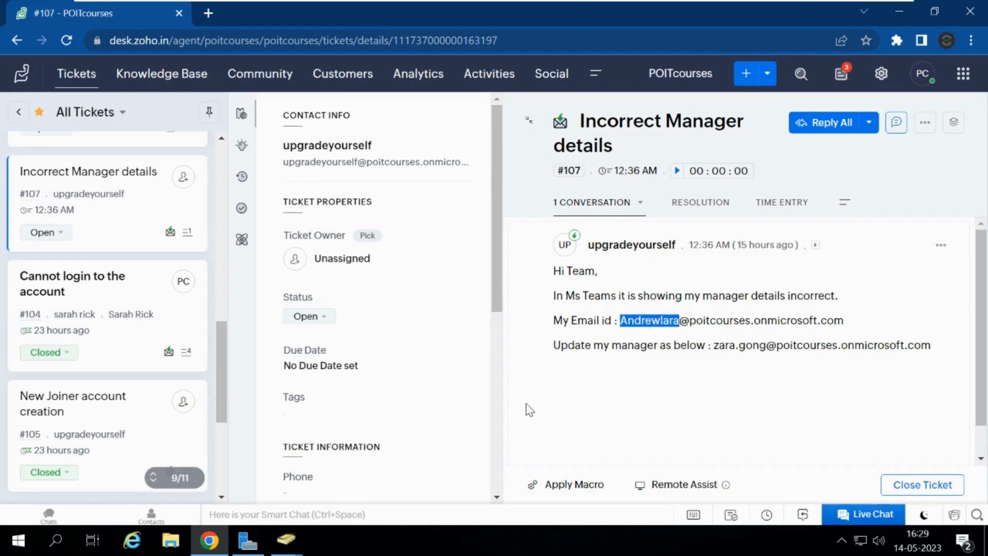
mouse_move(296, 547)
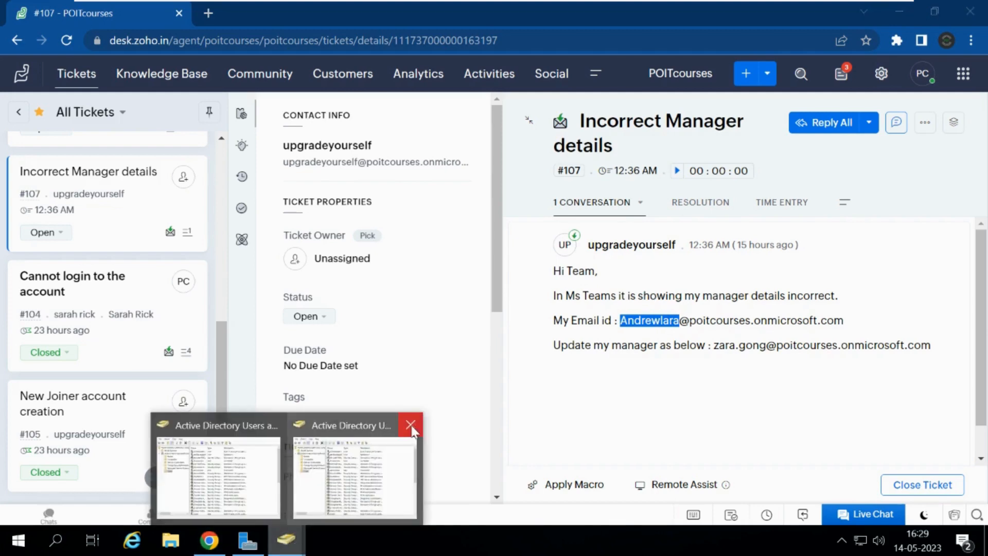
Step: Find the requester's account in Active Directory by searching the domain for the pasted user name
left_click(225, 480)
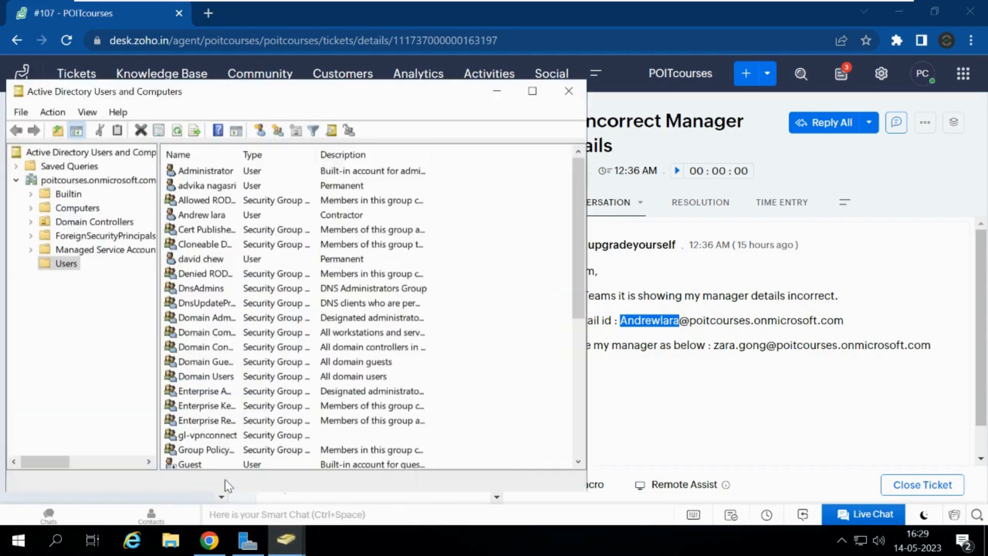
right_click(77, 181)
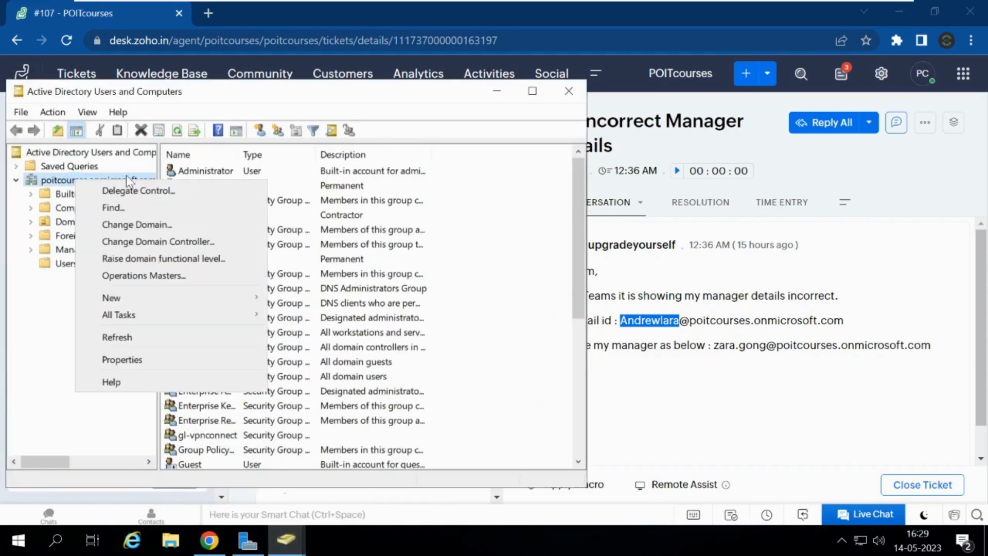
left_click(133, 208)
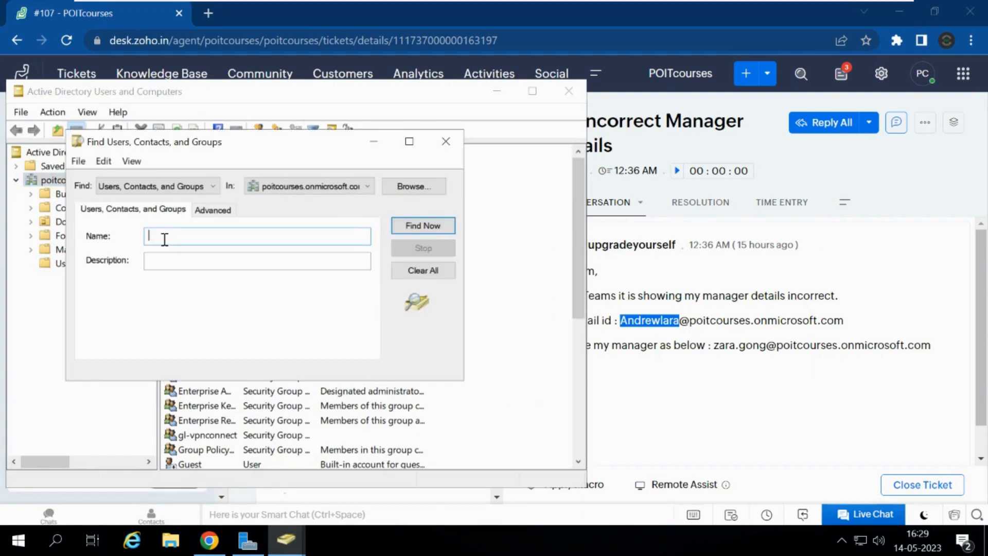
key("ctrl+v")
key("Return")
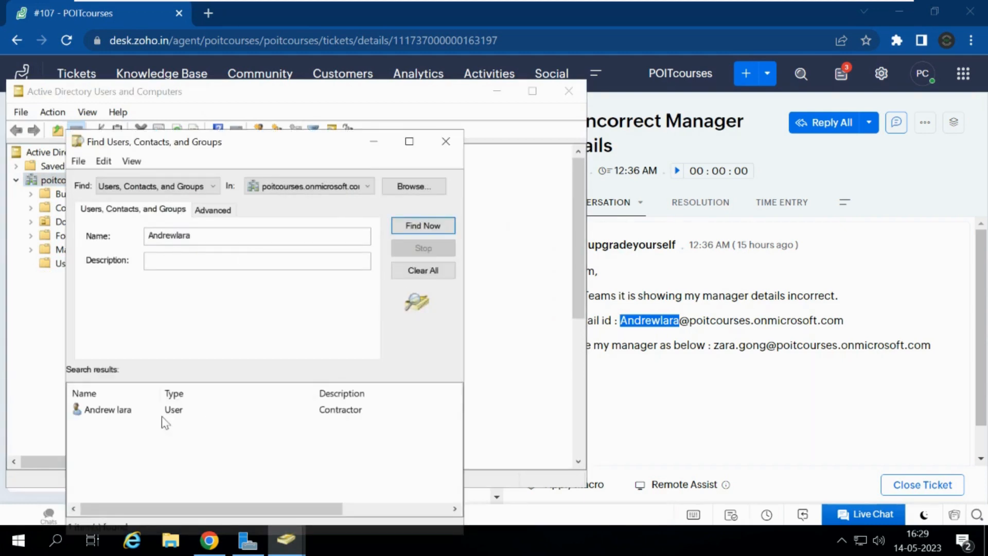
Step: Check the account's current manager on its Organization tab, then return to the ticket
double_click(130, 411)
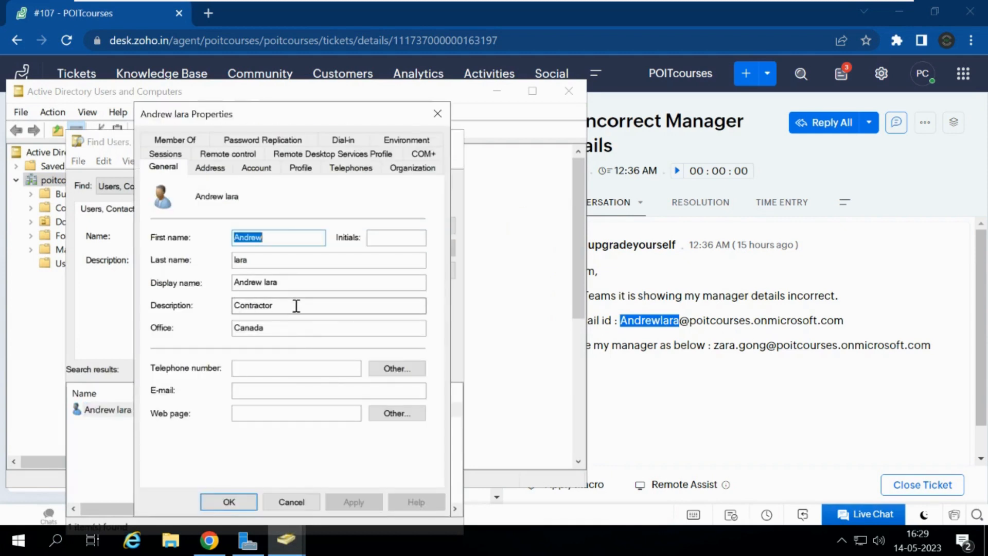
left_click(418, 171)
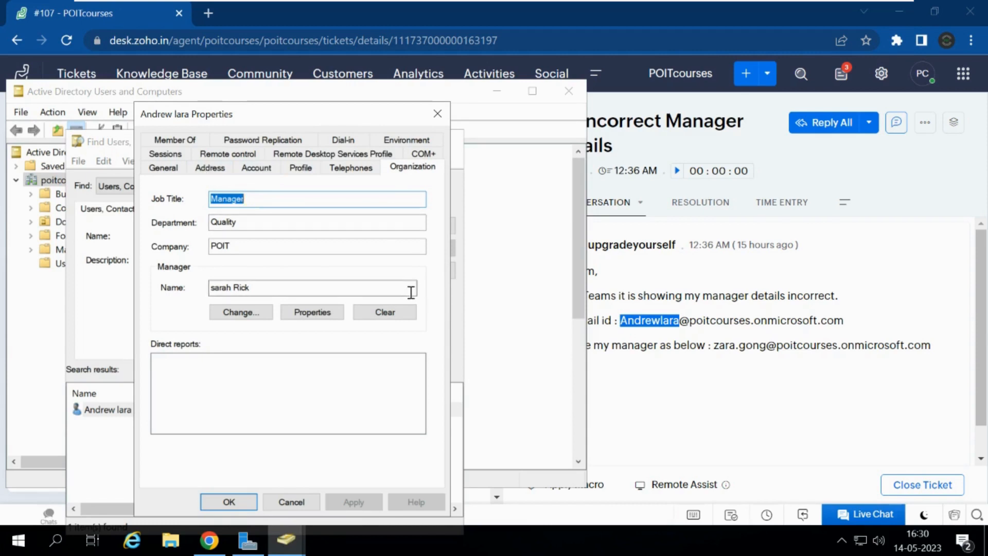
left_click(722, 400)
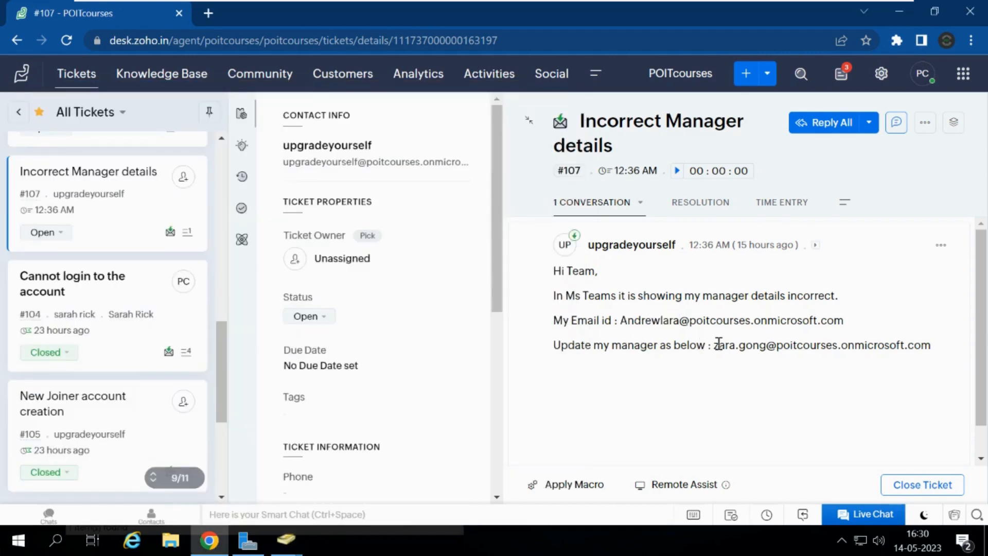
Step: Change the requester's manager to the e-mail address from the ticket, verify it with Check Names, and apply
left_click_drag(715, 345, 970, 359)
key("ctrl+c")
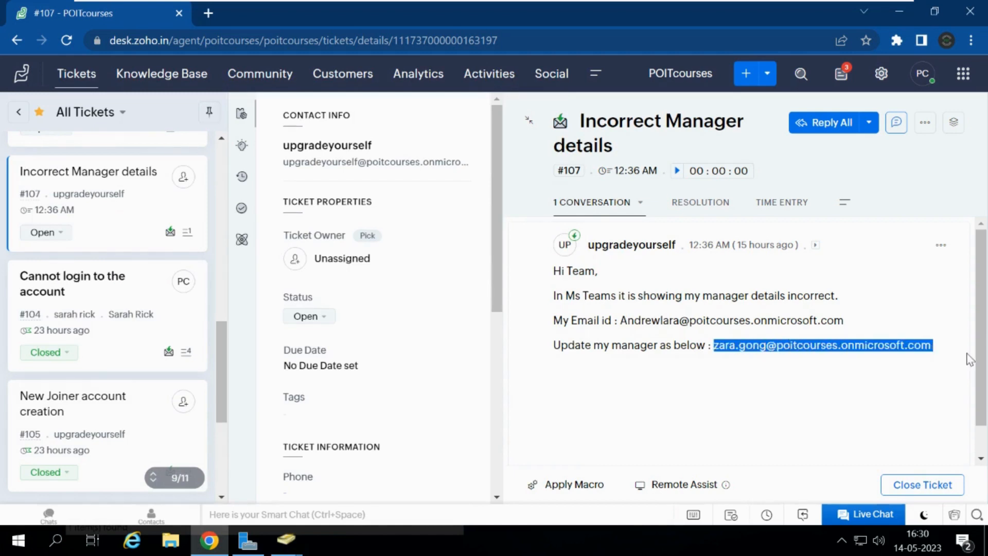
left_click(285, 546)
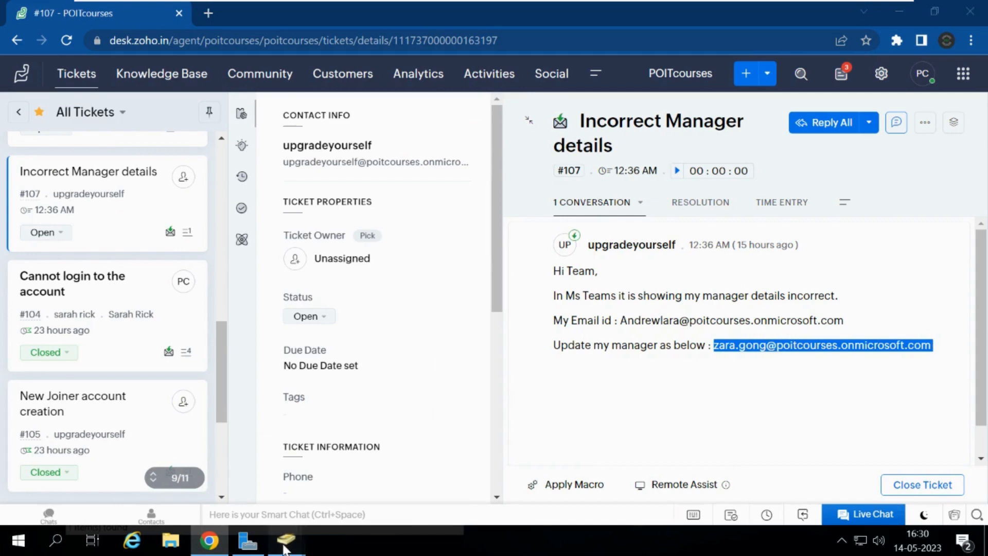
left_click(443, 470)
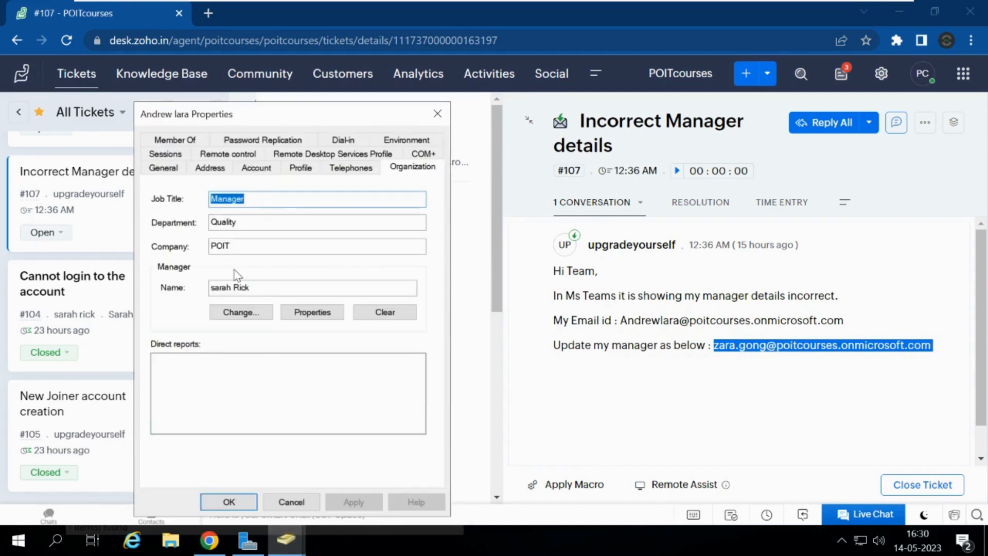
left_click(237, 316)
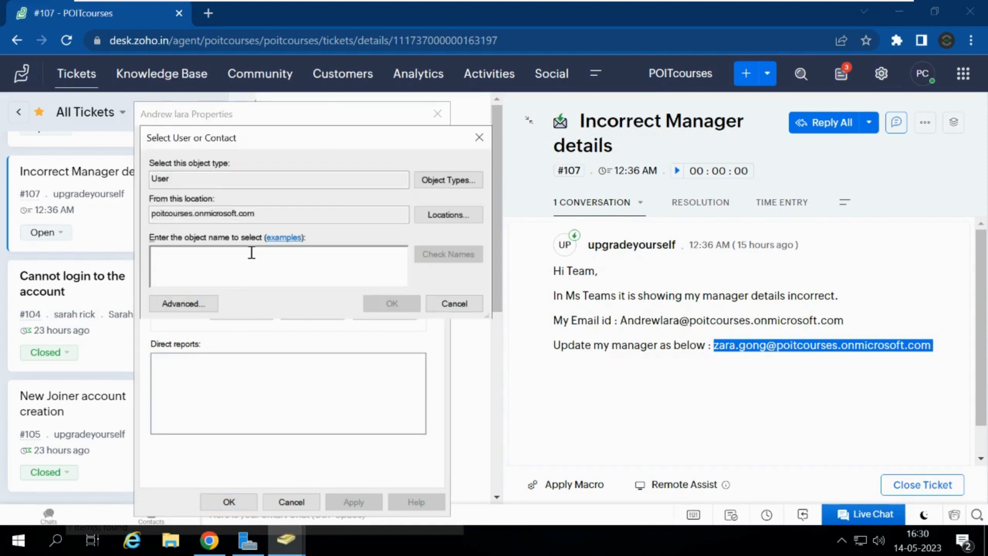
key("ctrl+v")
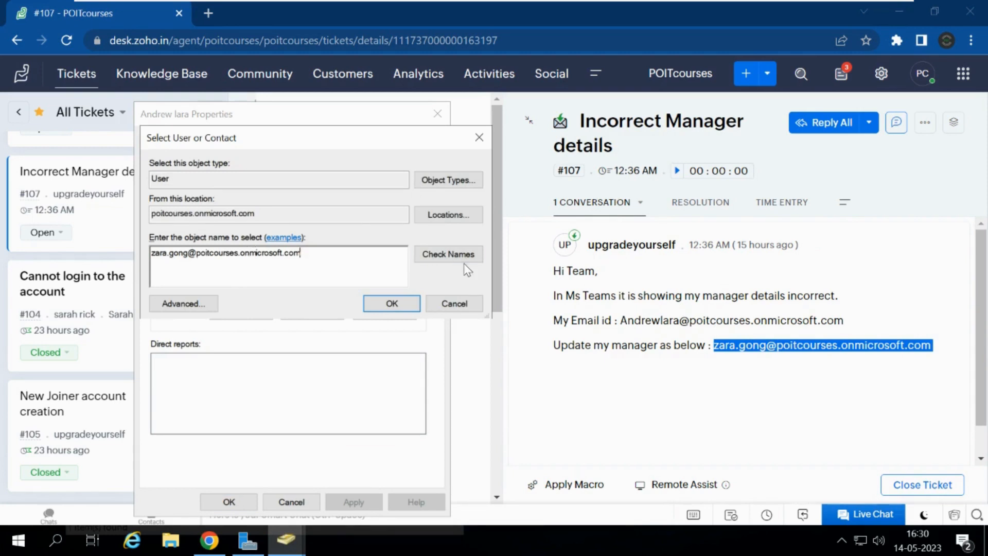
left_click(449, 254)
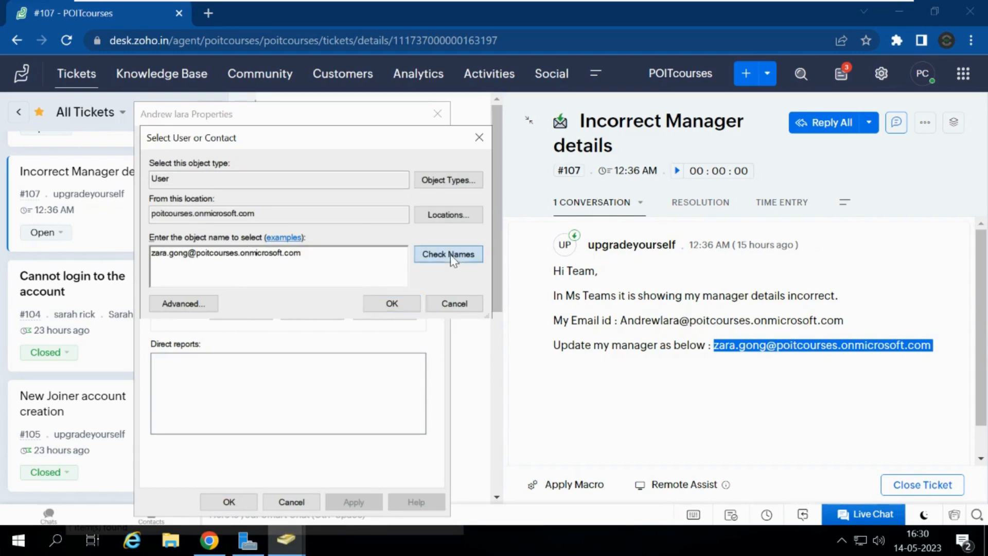
left_click(392, 304)
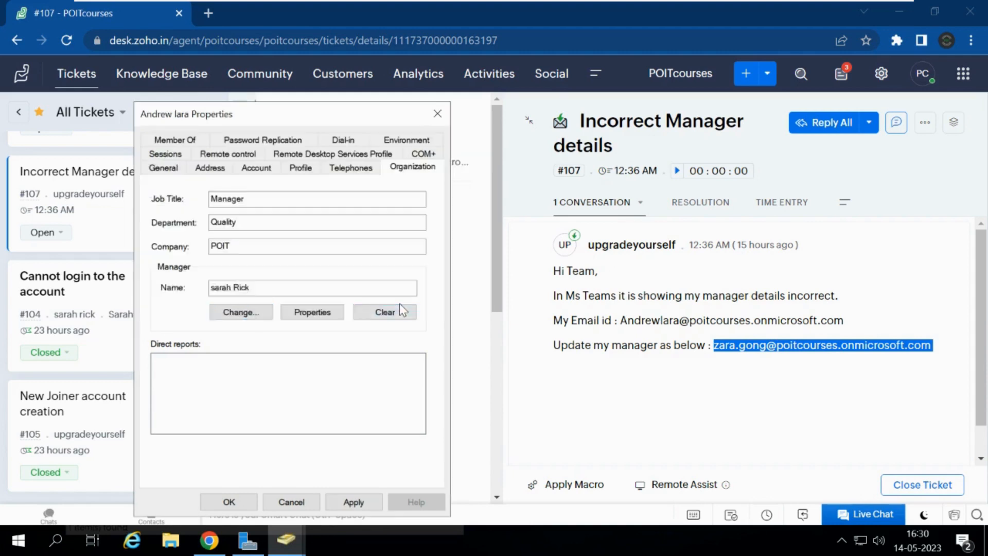
left_click(354, 503)
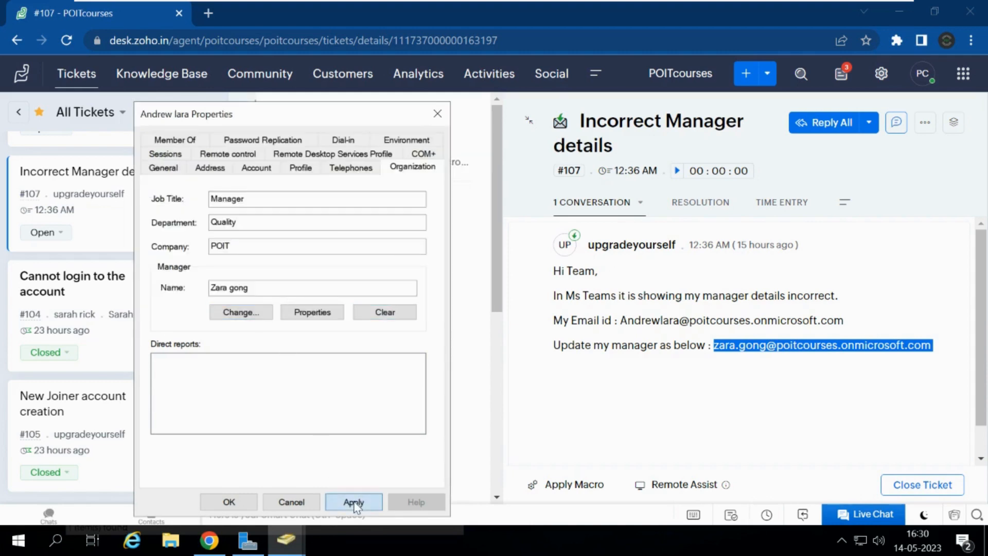
left_click(230, 501)
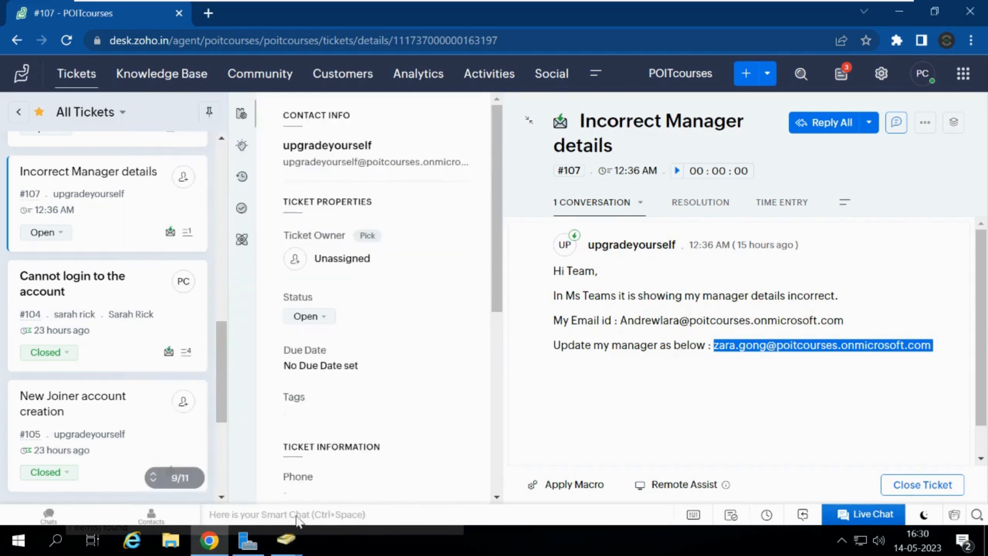
Step: Close the user search and the Active Directory Users and Computers window
mouse_move(294, 546)
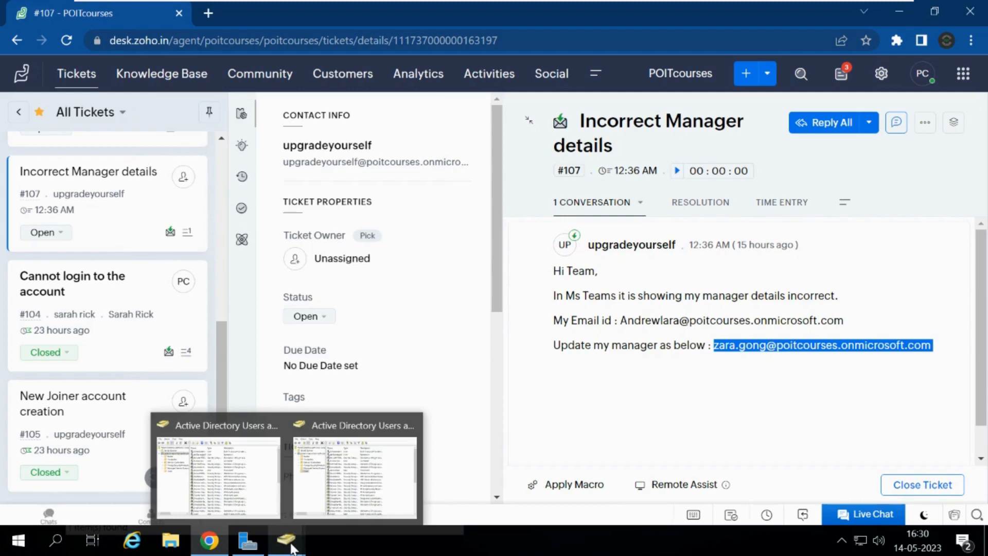
left_click(260, 486)
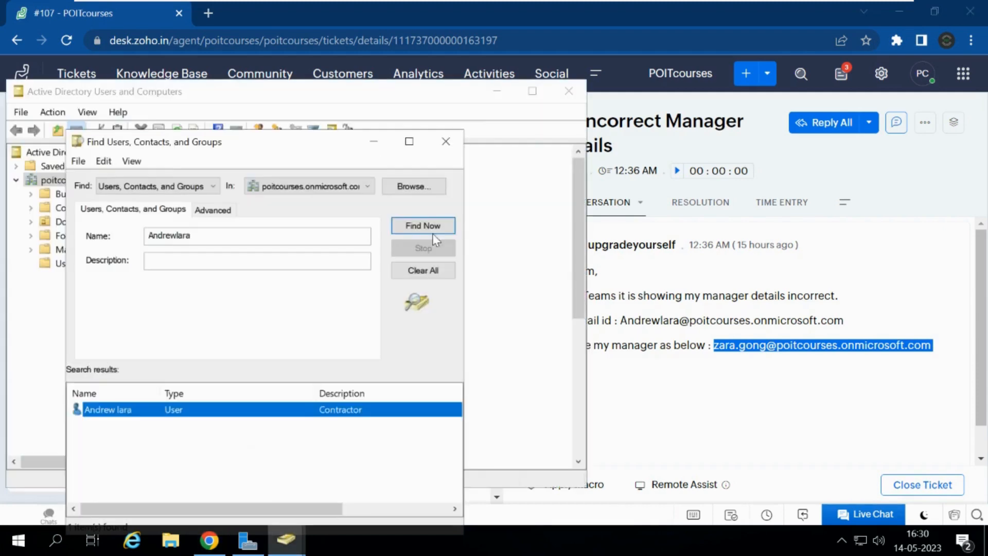
left_click(444, 148)
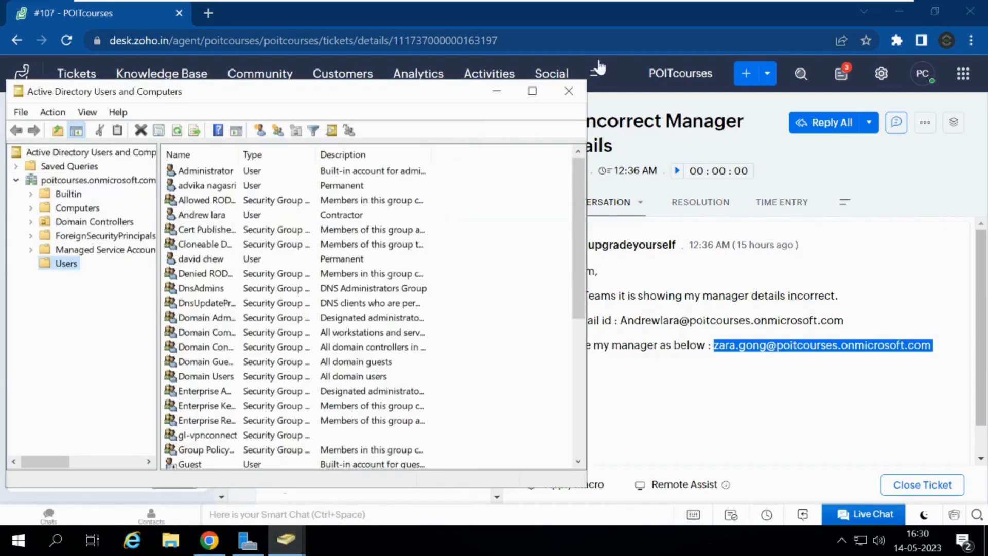
left_click(571, 90)
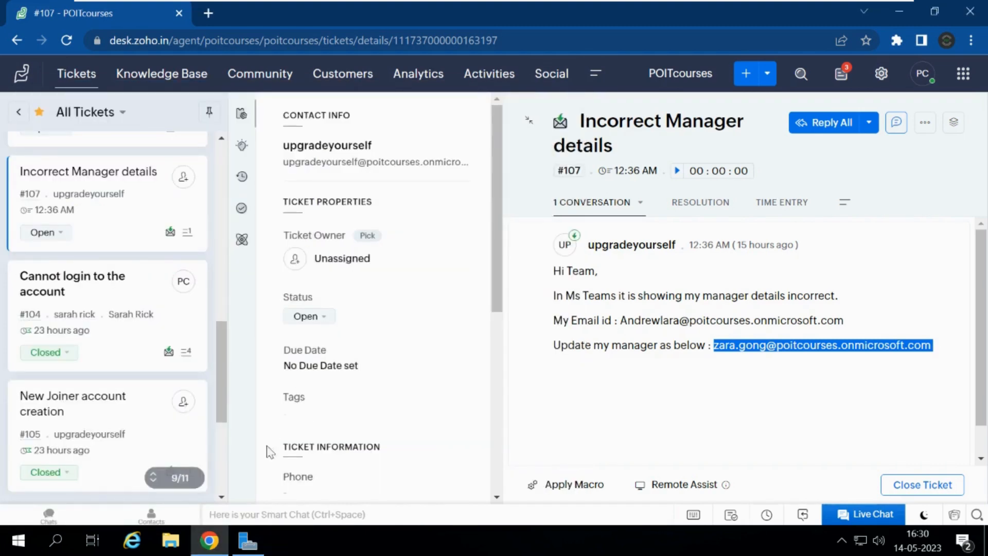
Step: Relaunch Active Directory Users and Computers by searching 'active' in Windows Start
left_click(64, 542)
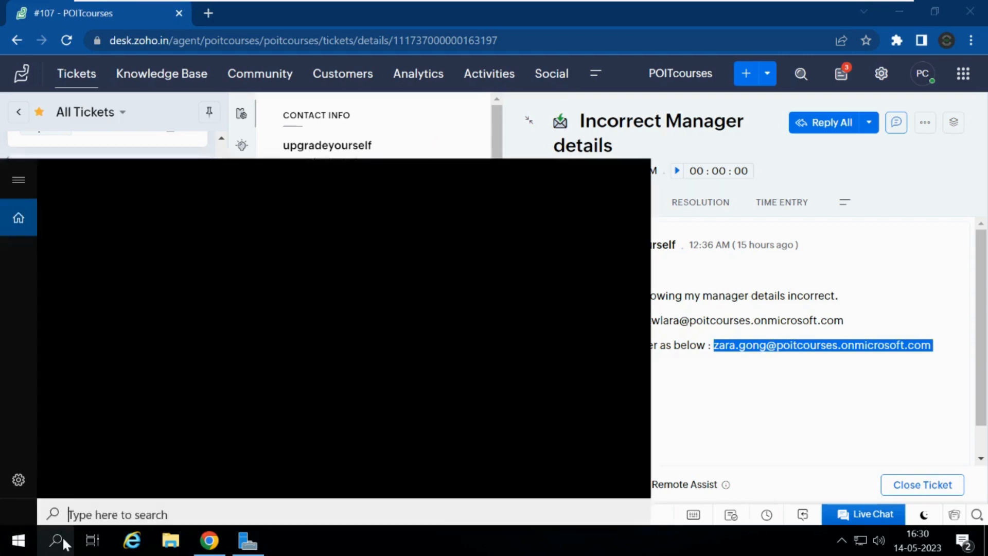
type("a")
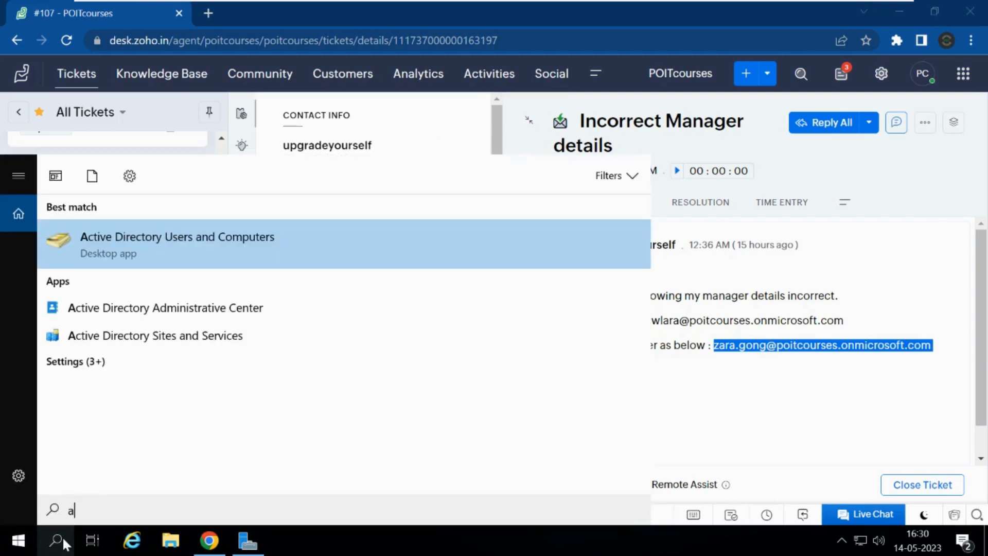
type("ctive")
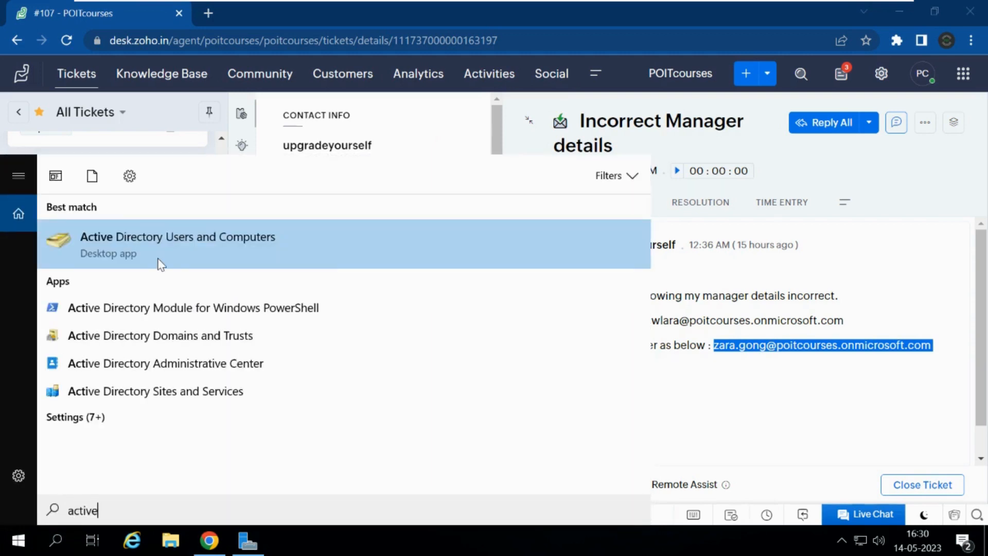
left_click(161, 264)
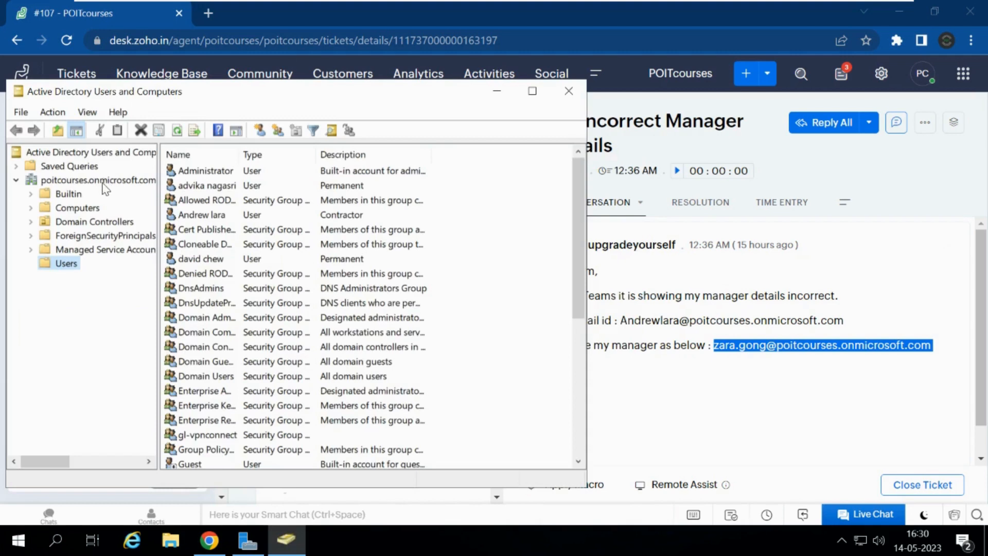
Step: Search the domain for 'anderew' and verify the Organization tab shows the new manager
left_click(102, 181)
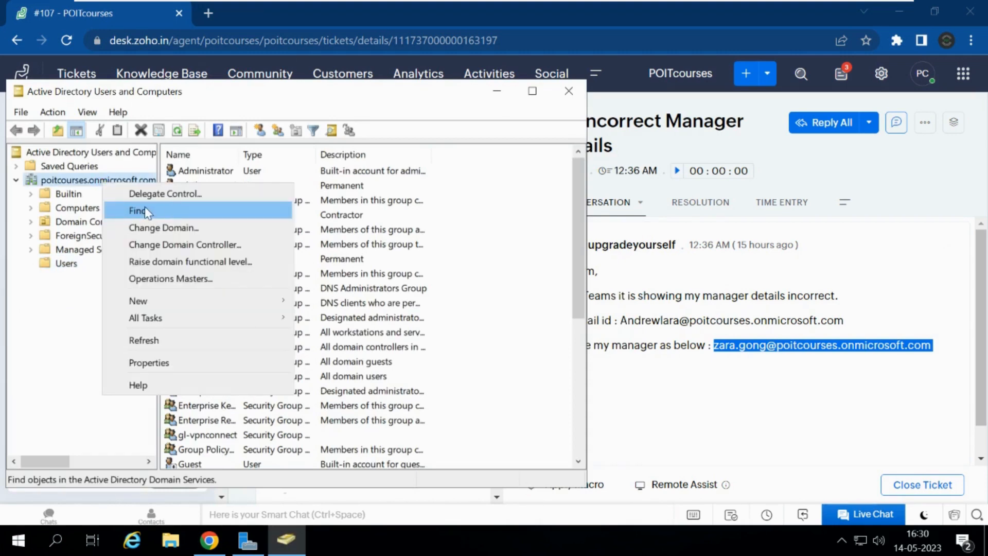
left_click(140, 213)
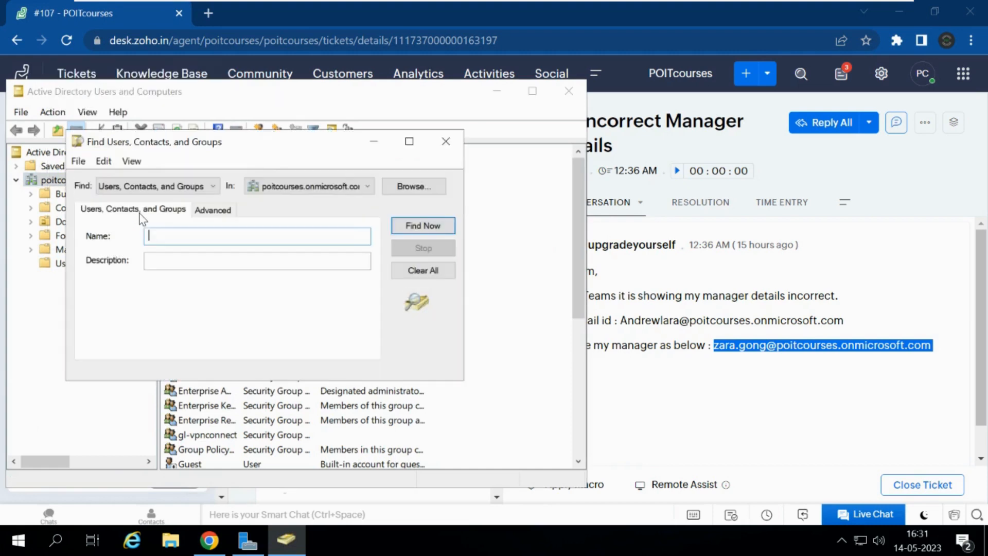
type("anderew")
key("Return")
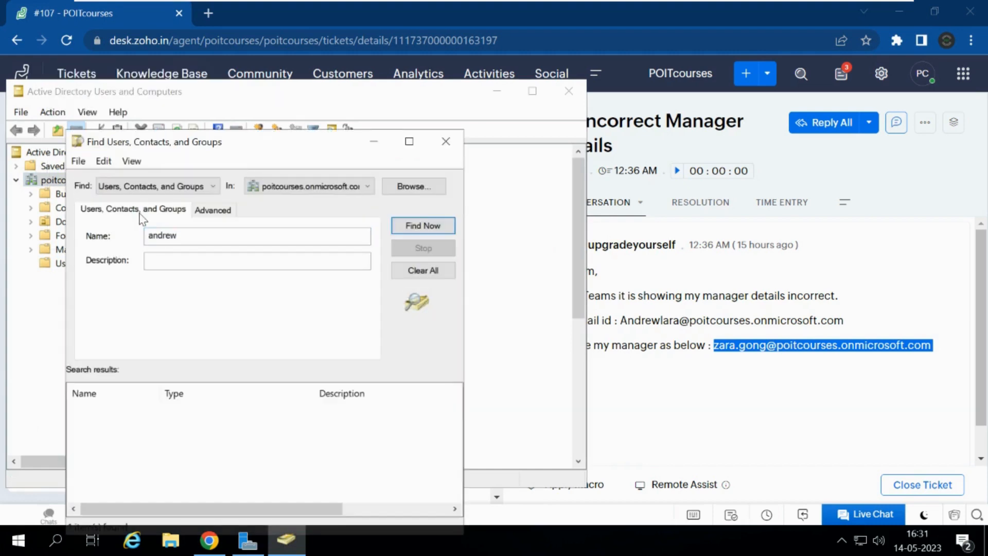
double_click(141, 416)
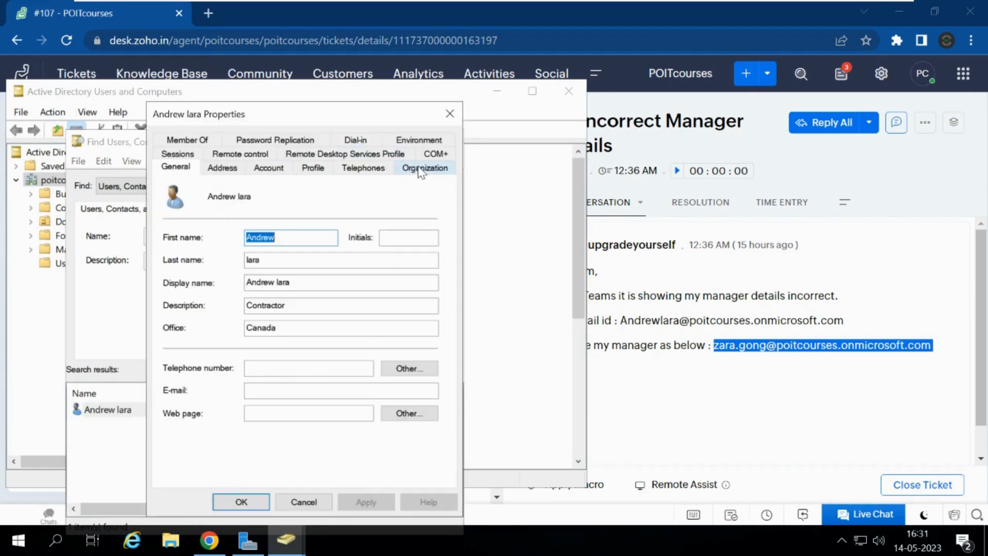
left_click(419, 169)
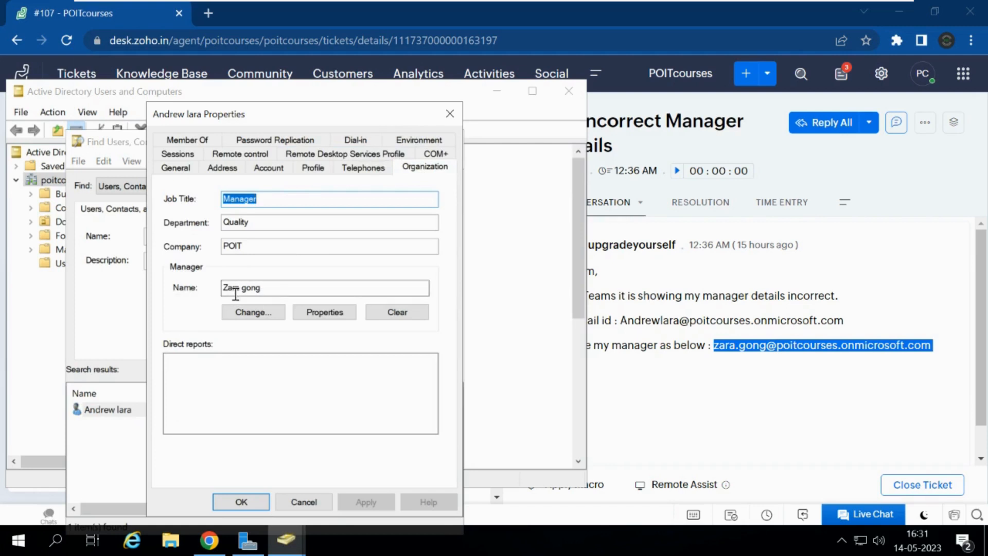
left_click(241, 501)
left_click(641, 404)
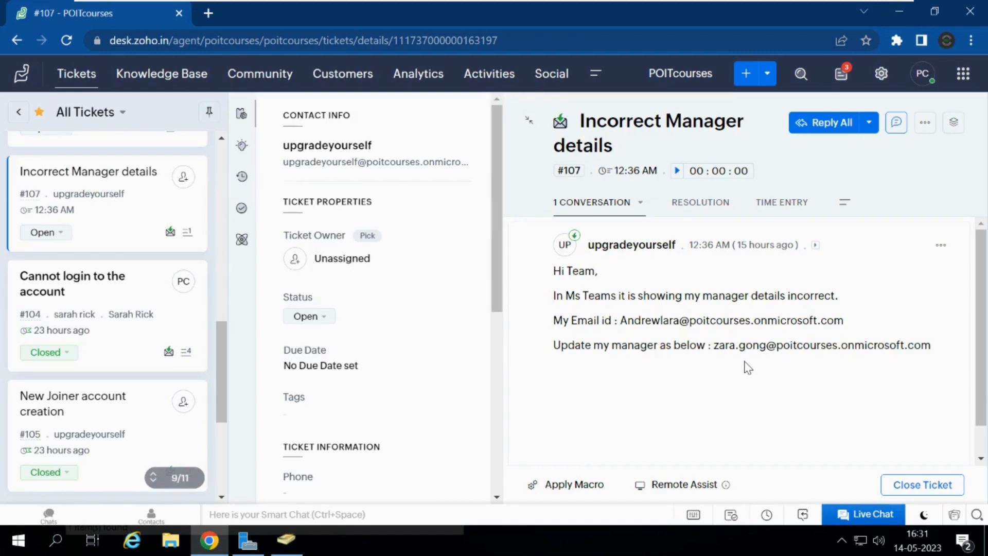
Step: Start a Reply All on ticket #107 with a greeting to the requester
left_click(822, 126)
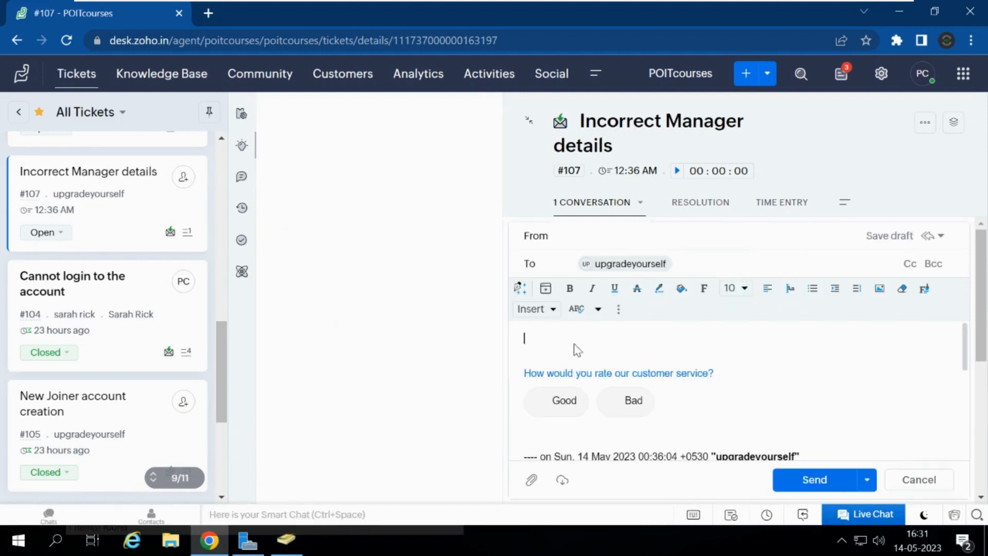
left_click(538, 338)
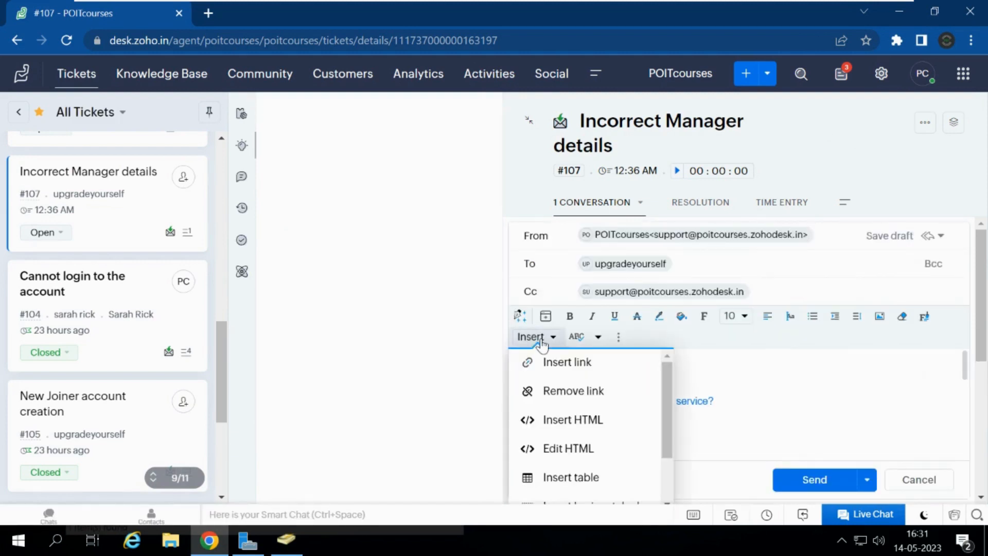
left_click(809, 379)
type("Hi")
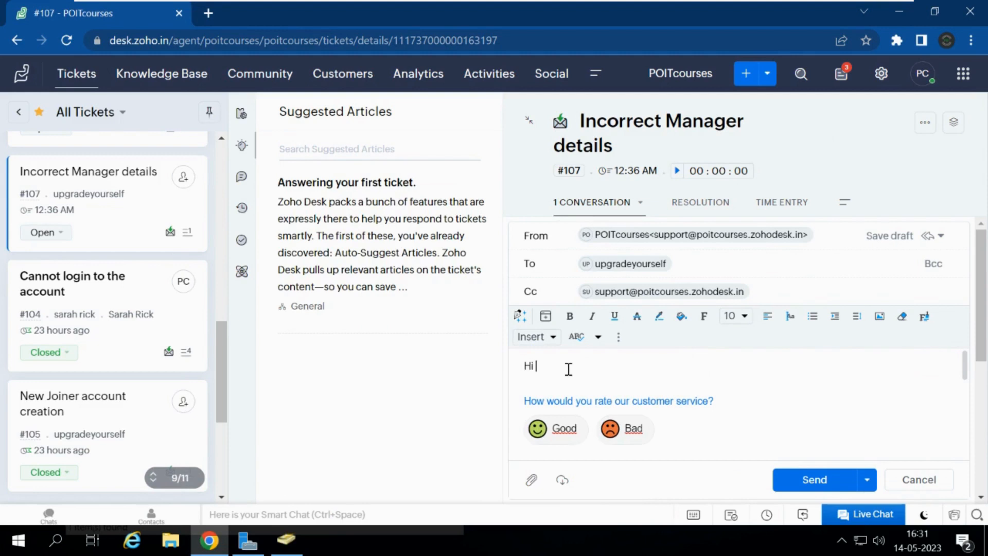
type(" Zara,")
key("Return")
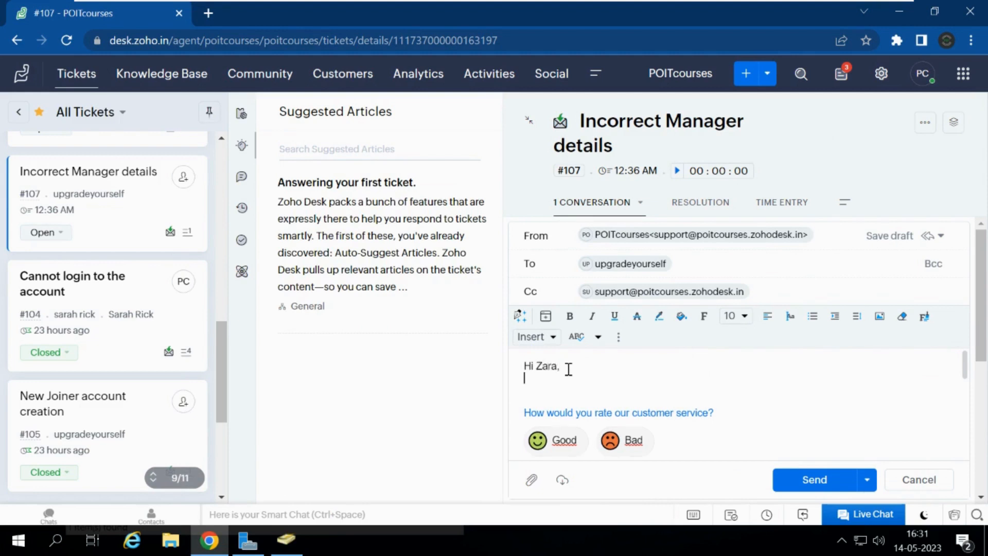
key("Return")
type("As")
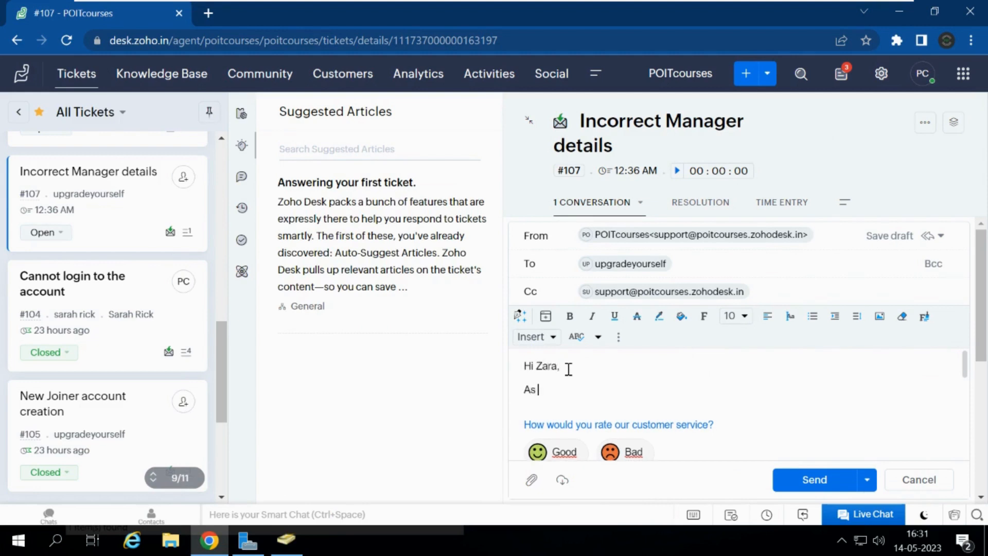
key("BackSpace")
key("BackSpace")
key("BackSpace")
key("BackSpace")
key("BackSpace")
key("BackSpace")
key("BackSpace")
key("BackSpace")
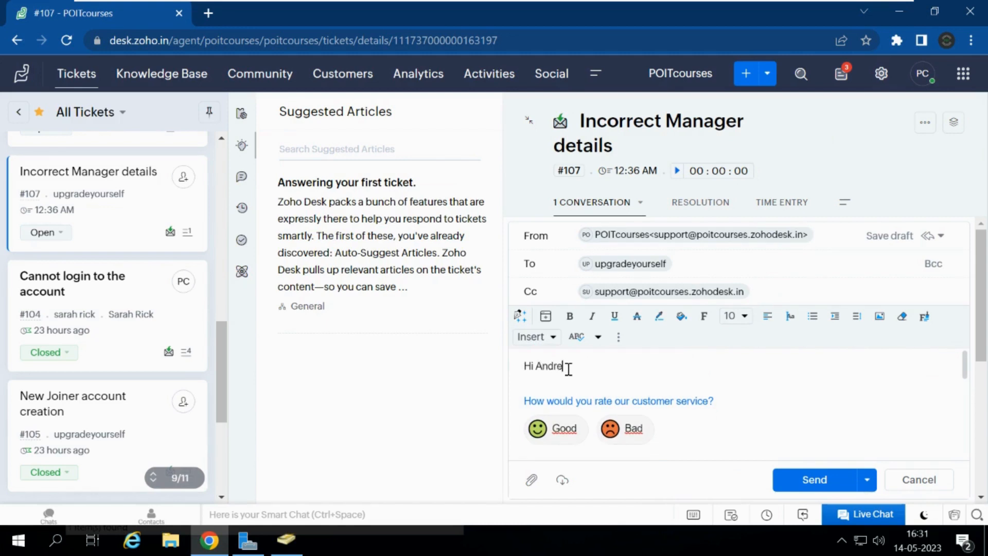
type(",")
key("Return")
Step: Write 'As requested we have updated the line manager details.' and 'Kindly check after 1hour .'
type("As r")
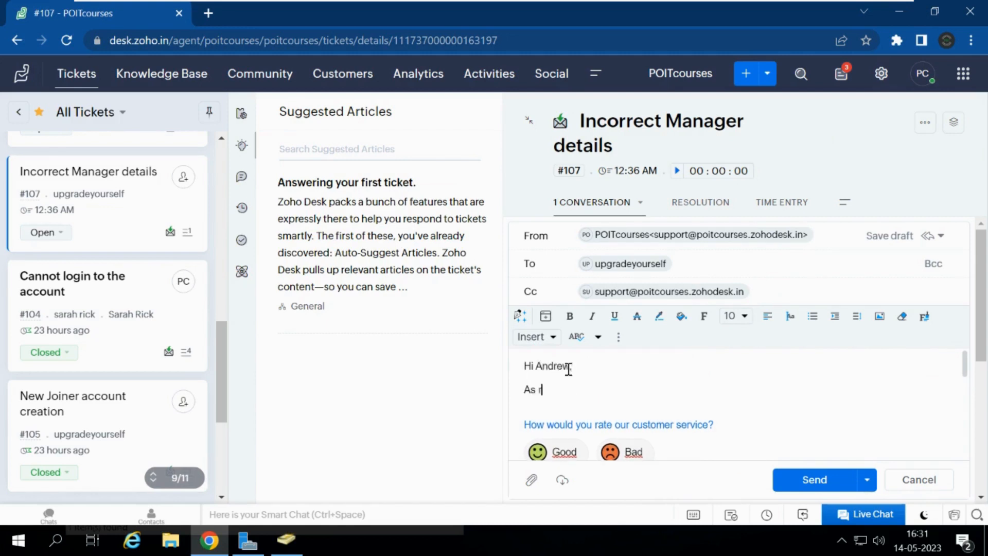
type("equested we have updated the")
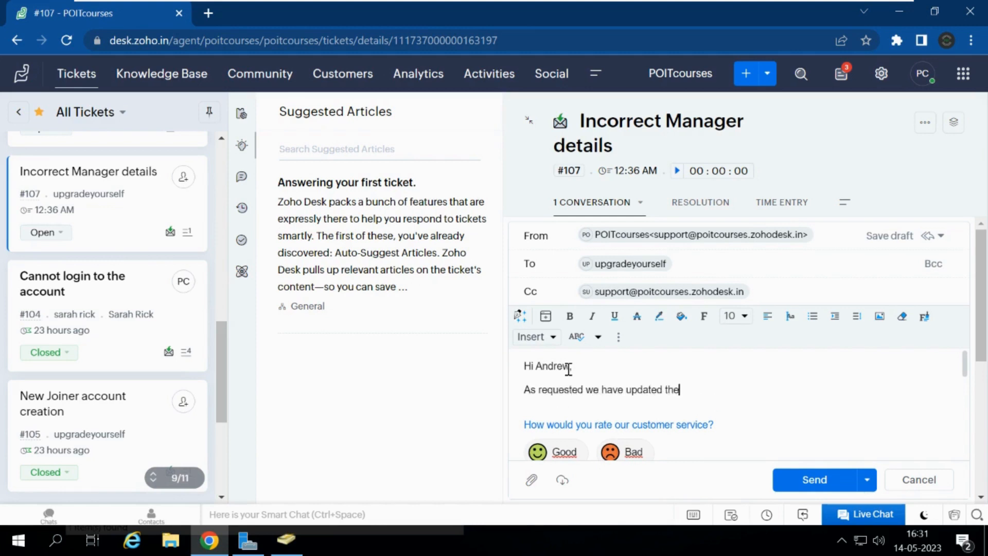
type(" line manager details.")
key("Return")
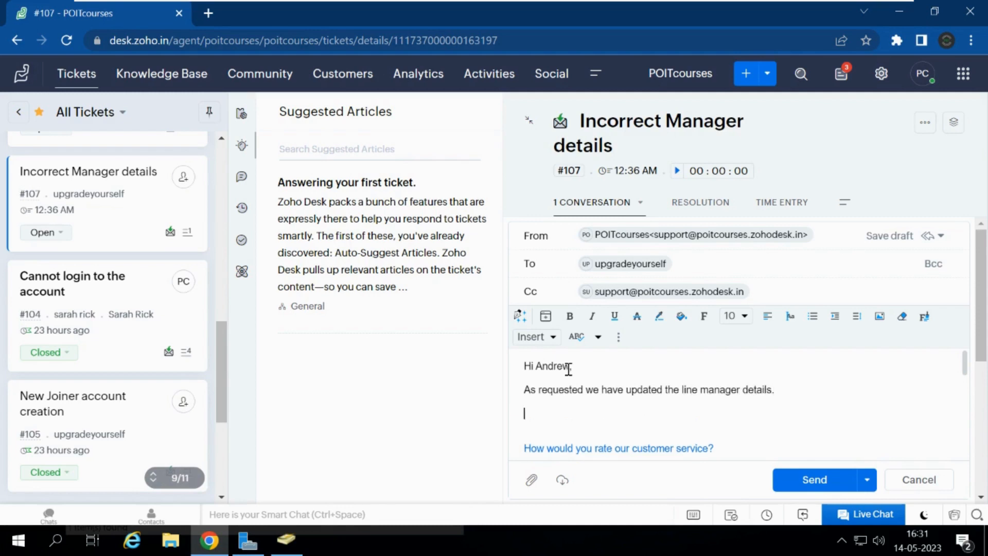
type("Kindly check after 1hour ")
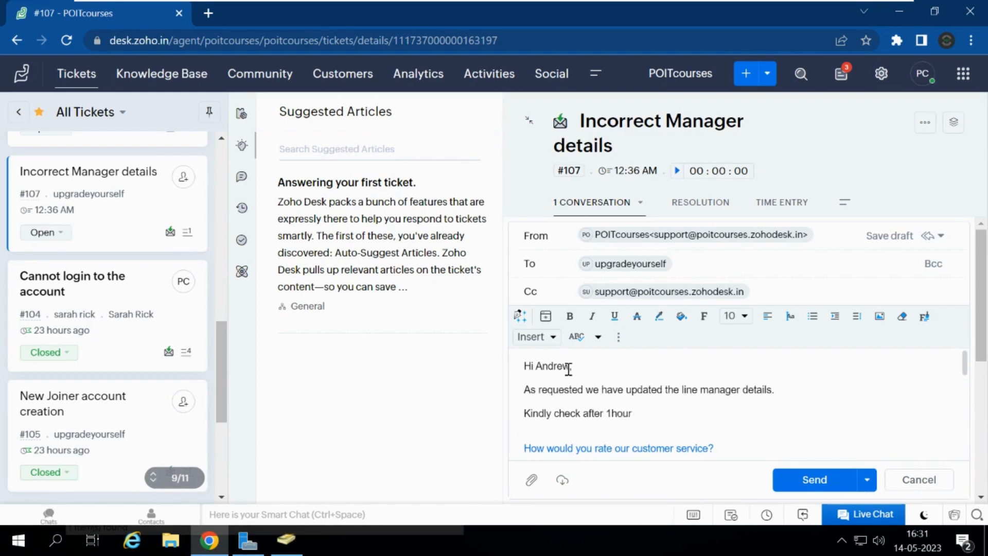
type(".")
Step: Fix the greeting punctuation, send the reply, and set ticket #107's status to Closed
left_click(571, 366)
type(",")
left_click(813, 479)
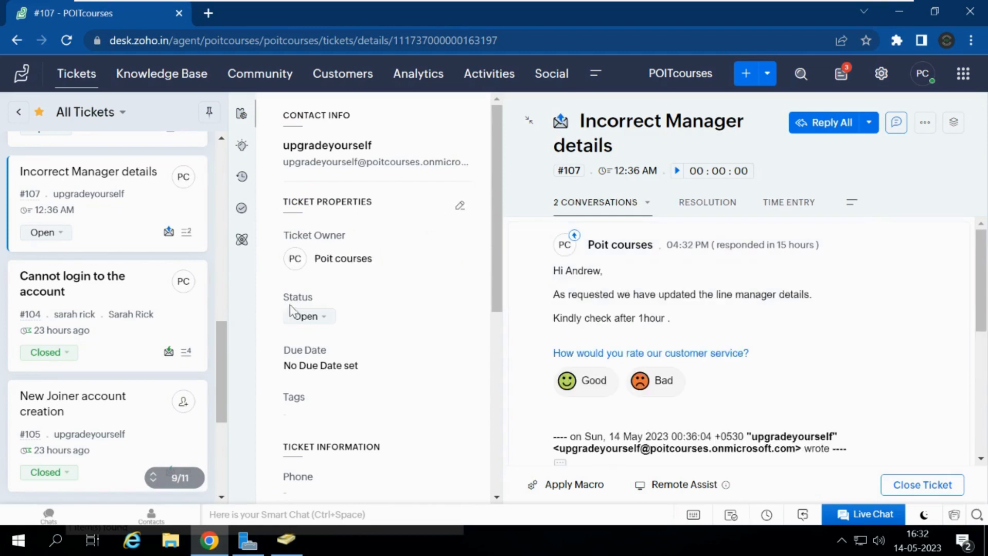
left_click(323, 317)
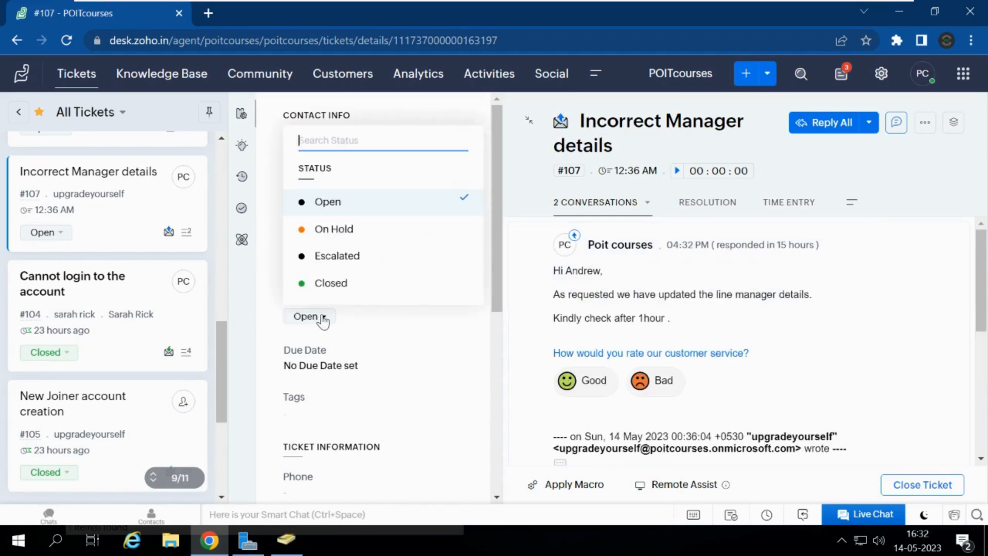
left_click(332, 284)
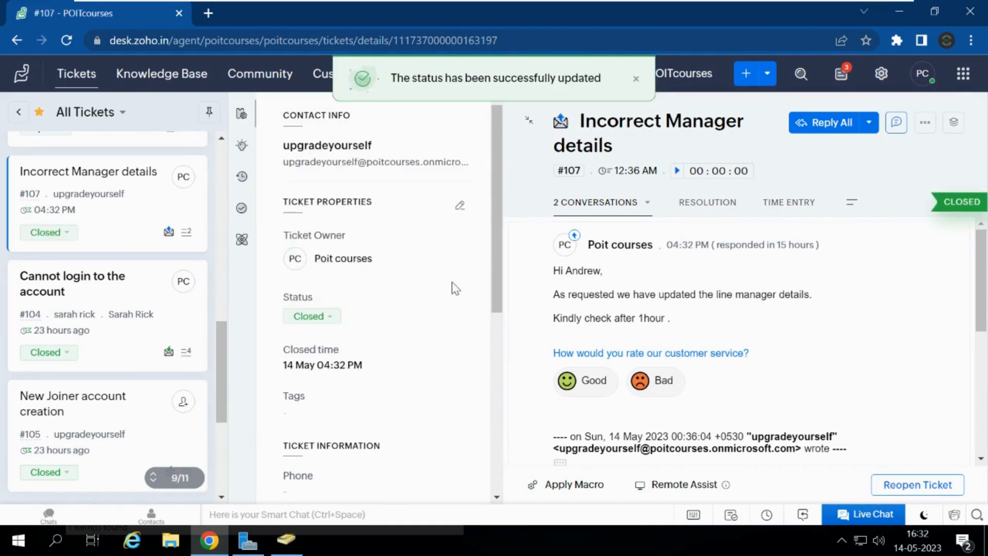
left_click(77, 88)
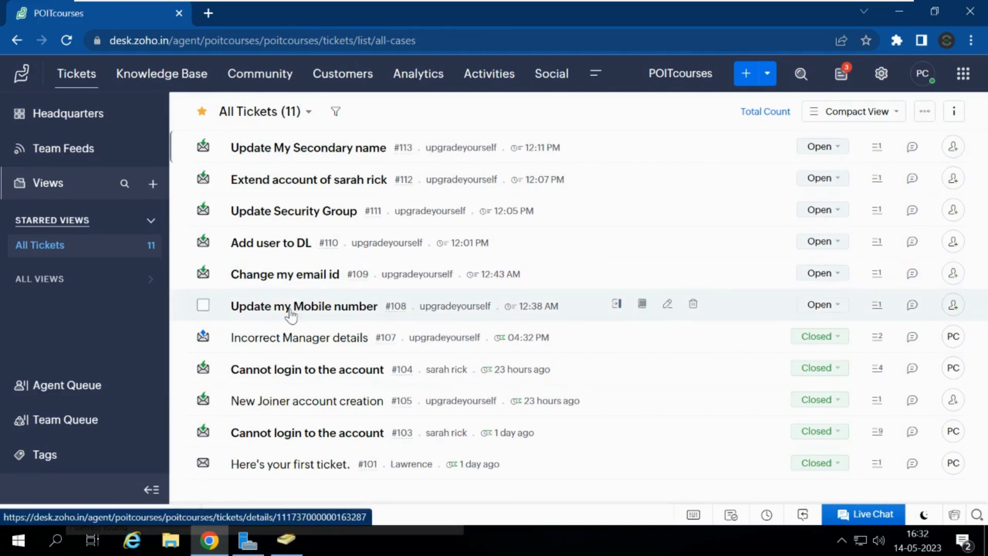
Step: Open ticket #108 'Update my Mobile number' and select the requester's e-mail address
left_click(291, 307)
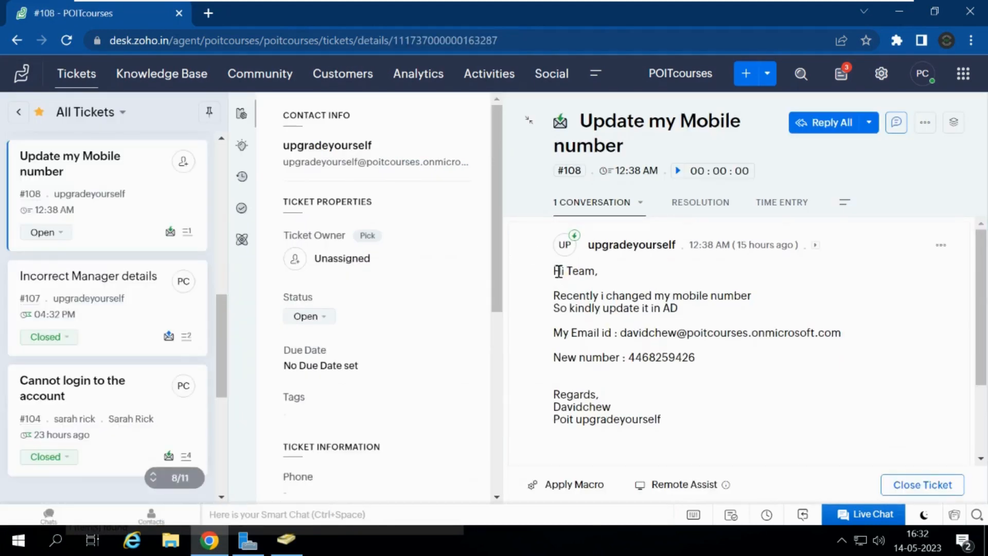
triple_click(560, 271)
left_click_drag(655, 287, 722, 312)
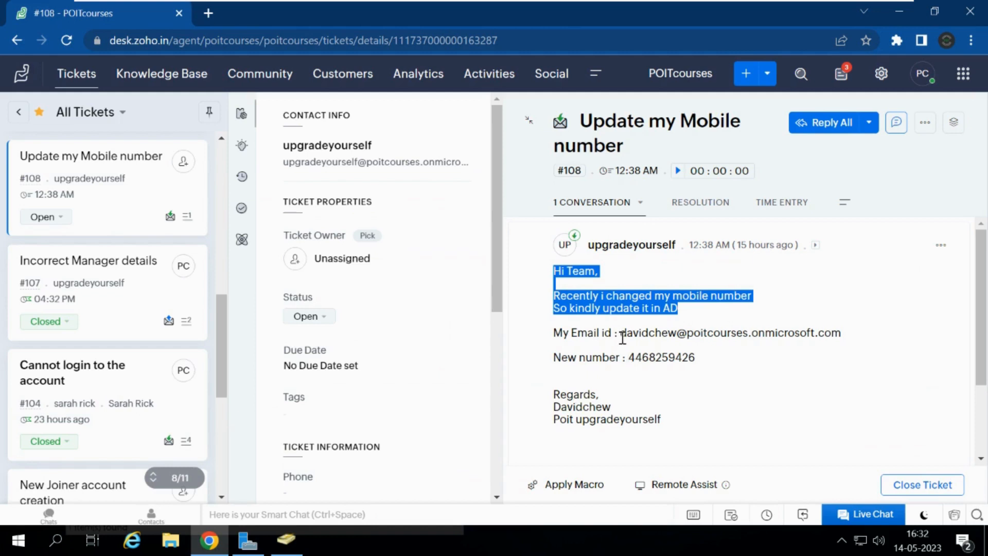
left_click_drag(622, 335, 851, 331)
key("ctrl+c")
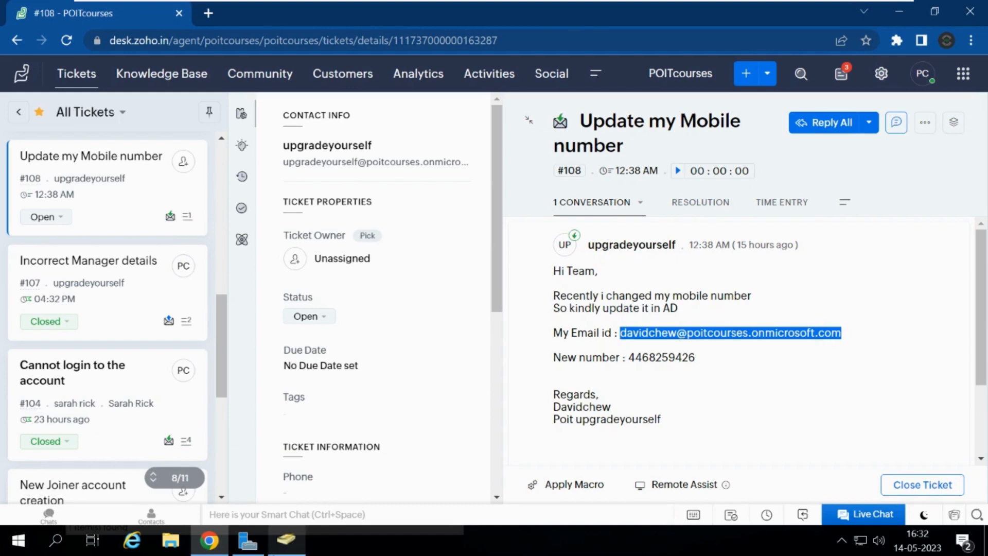
left_click(286, 540)
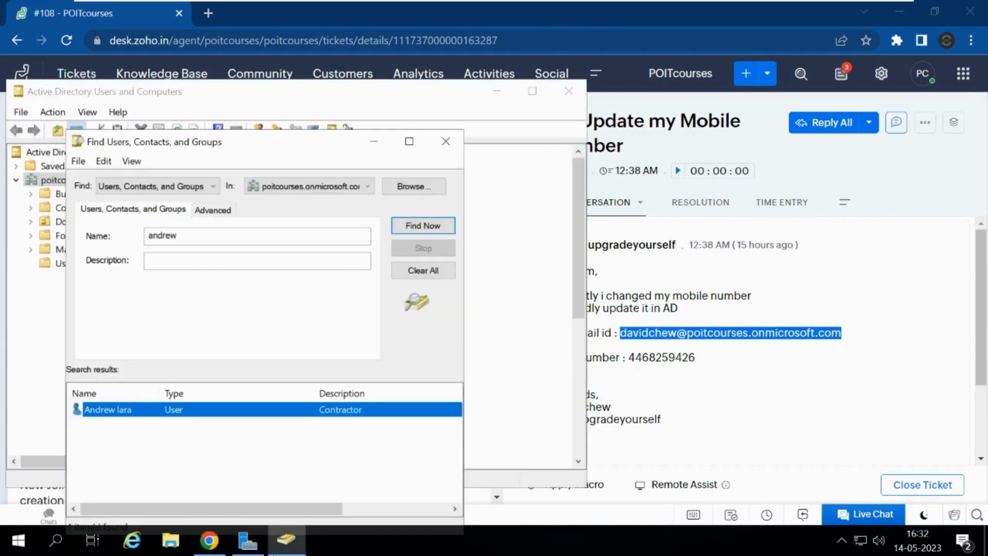
Step: Search Active Directory for the ticket #108 requester using only the user name from the copied e-mail
double_click(180, 235)
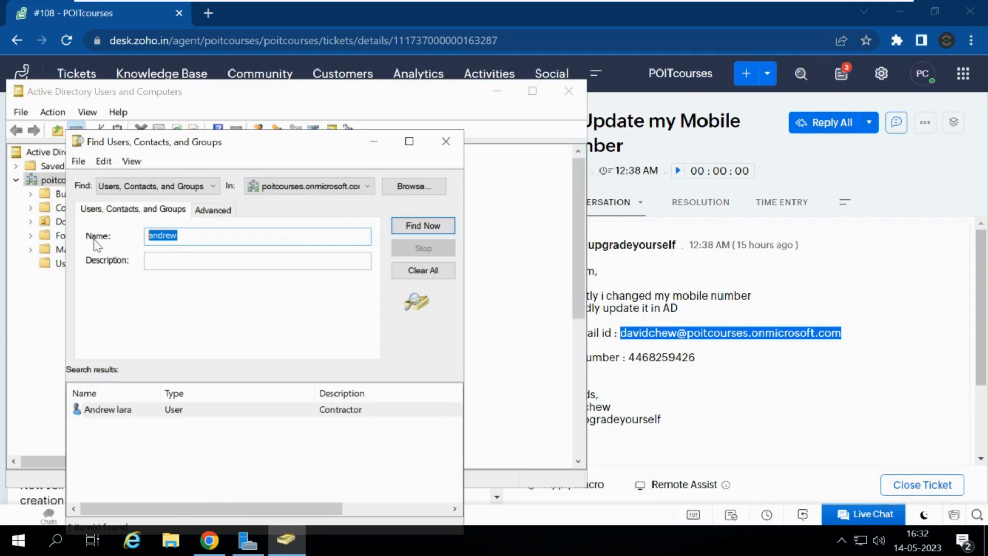
key("ctrl+v")
key("Return")
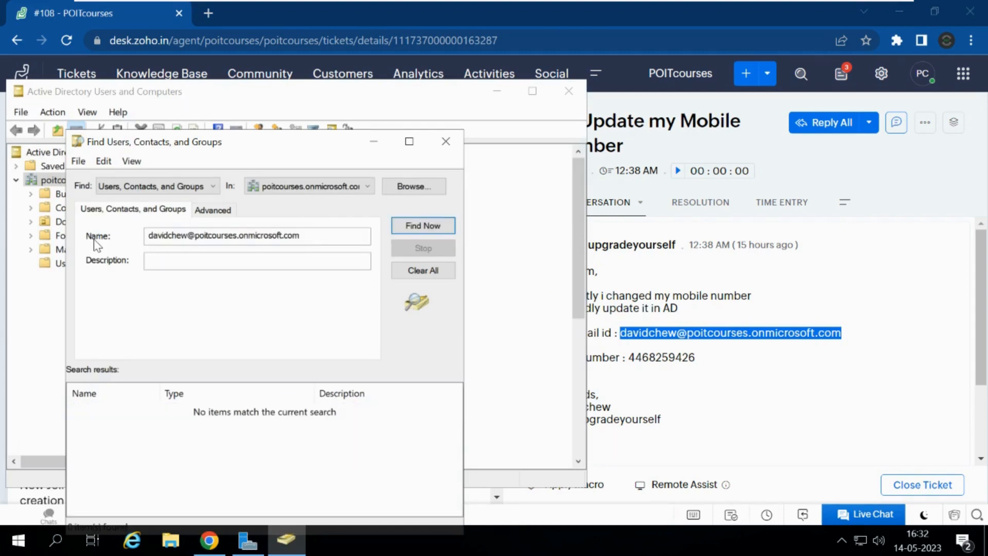
left_click_drag(192, 235, 335, 240)
key("BackSpace")
key("BackSpace")
key("Return")
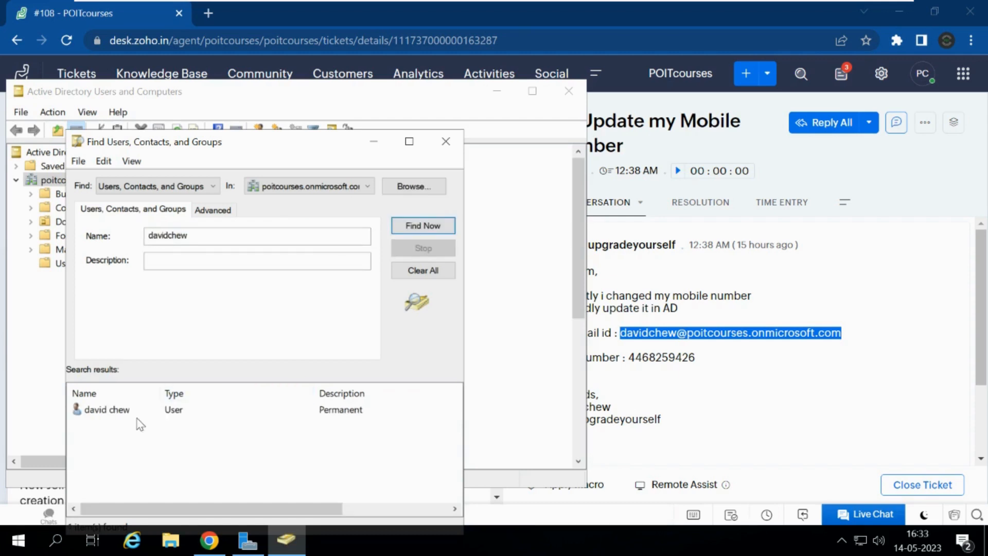
Step: Open the found account's properties and select the new mobile number in ticket #108's message
double_click(118, 412)
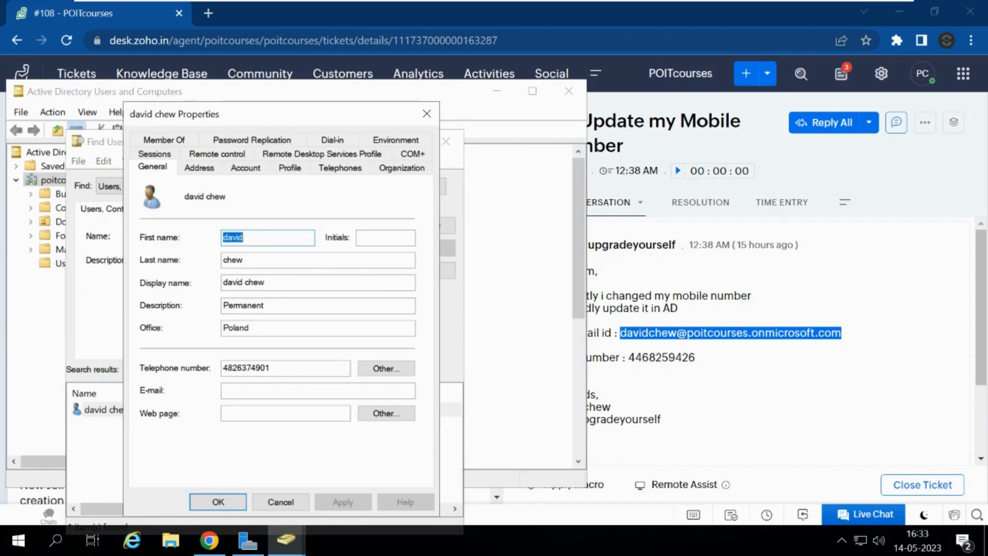
left_click_drag(260, 116, 212, 119)
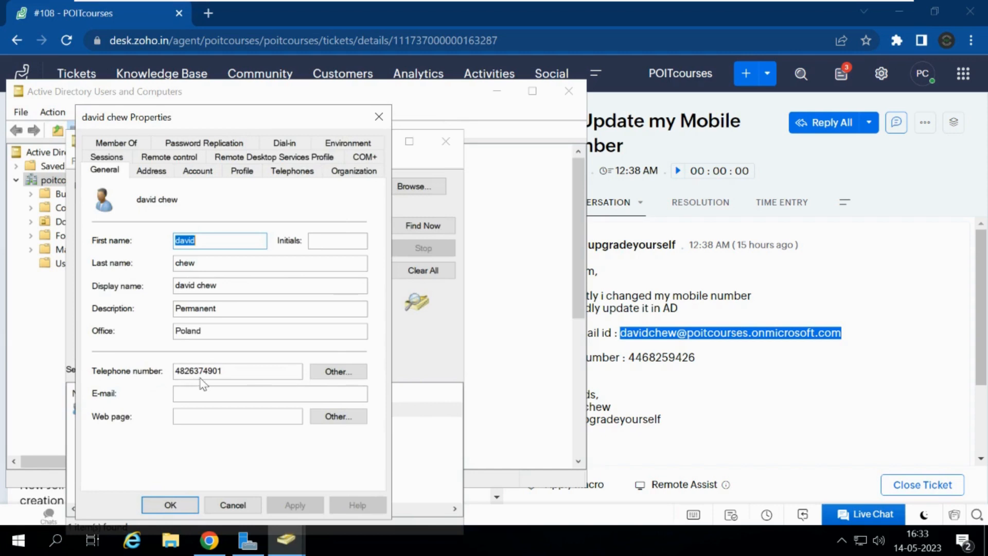
left_click(639, 357)
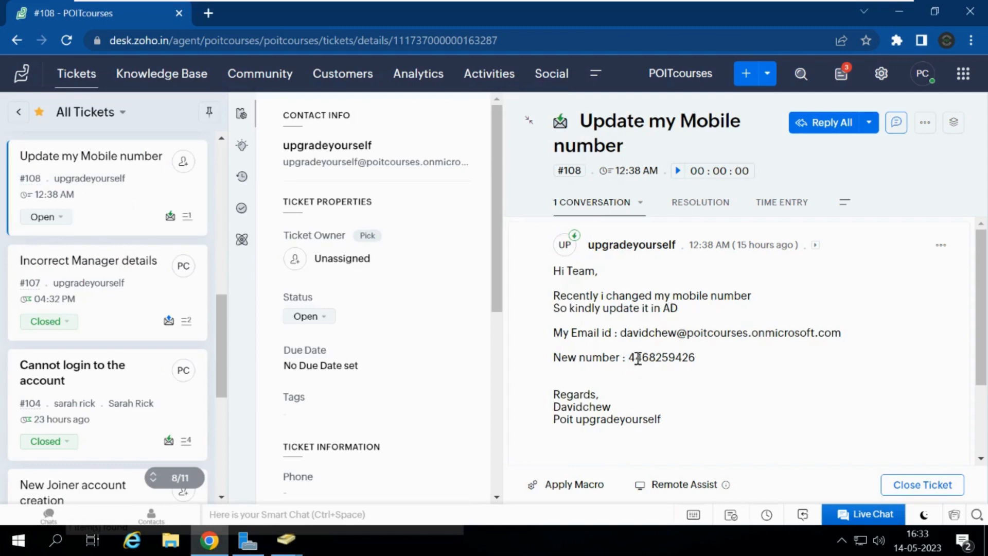
left_click_drag(628, 358, 726, 360)
key("ctrl+c")
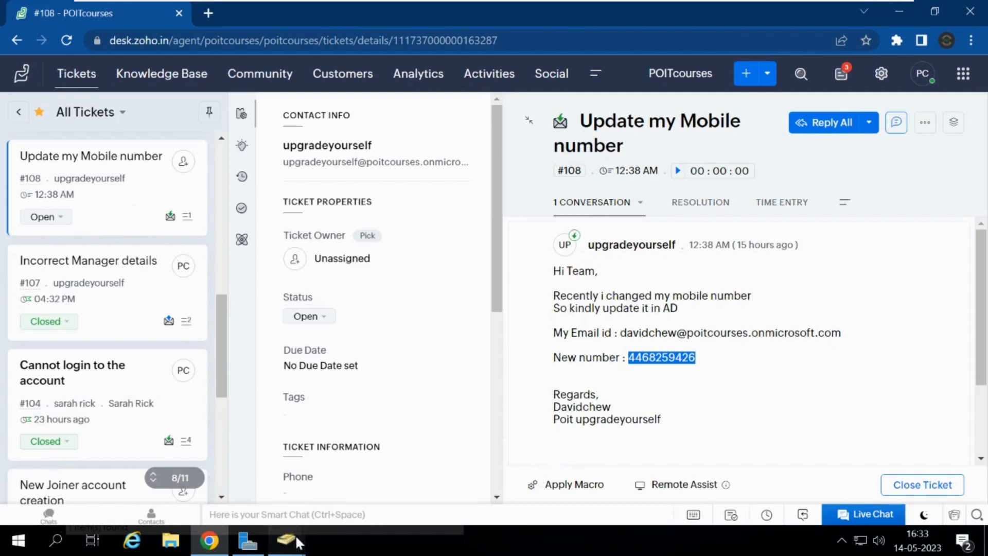
Step: Paste the new mobile number over the user's telephone number and save the properties
mouse_move(280, 552)
left_click(338, 496)
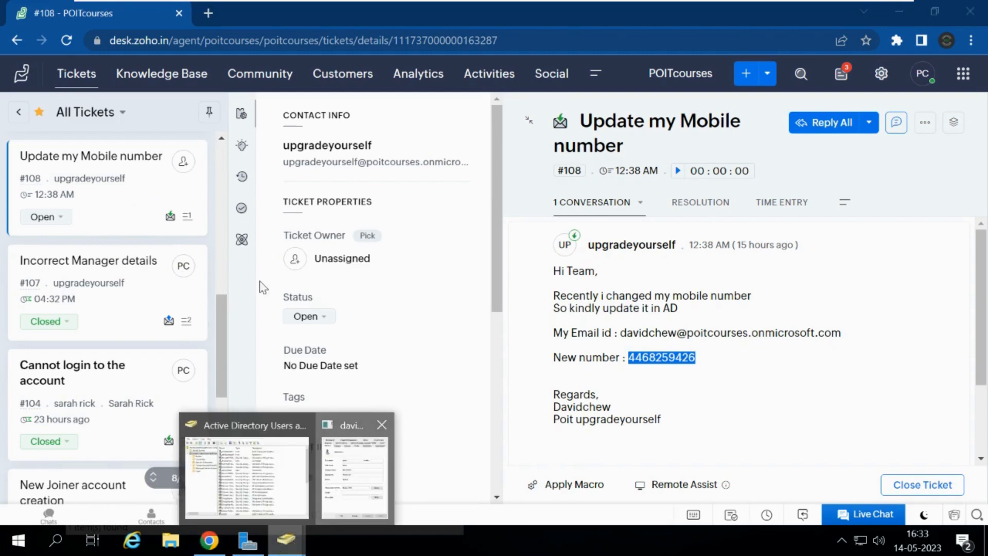
left_click_drag(225, 374, 148, 371)
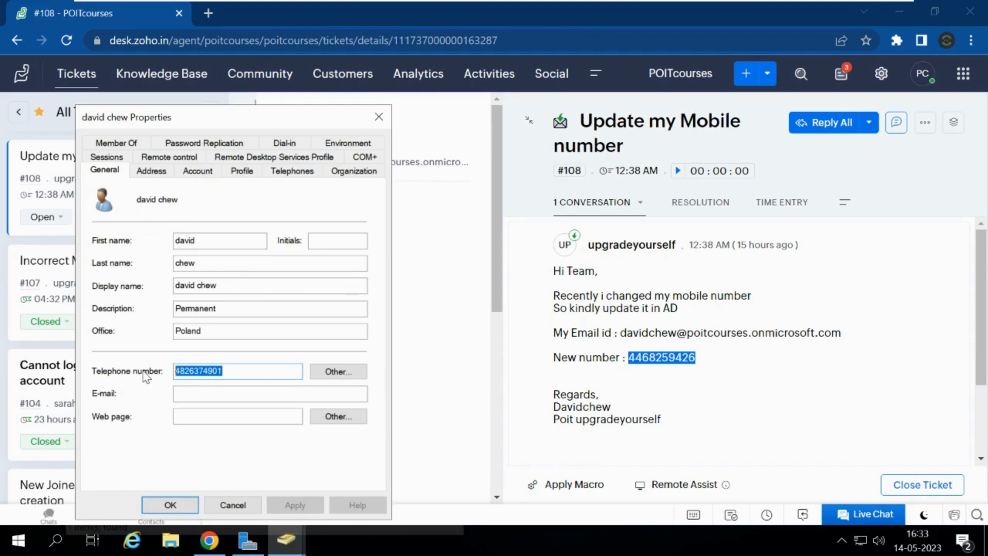
key("ctrl+v")
left_click(280, 503)
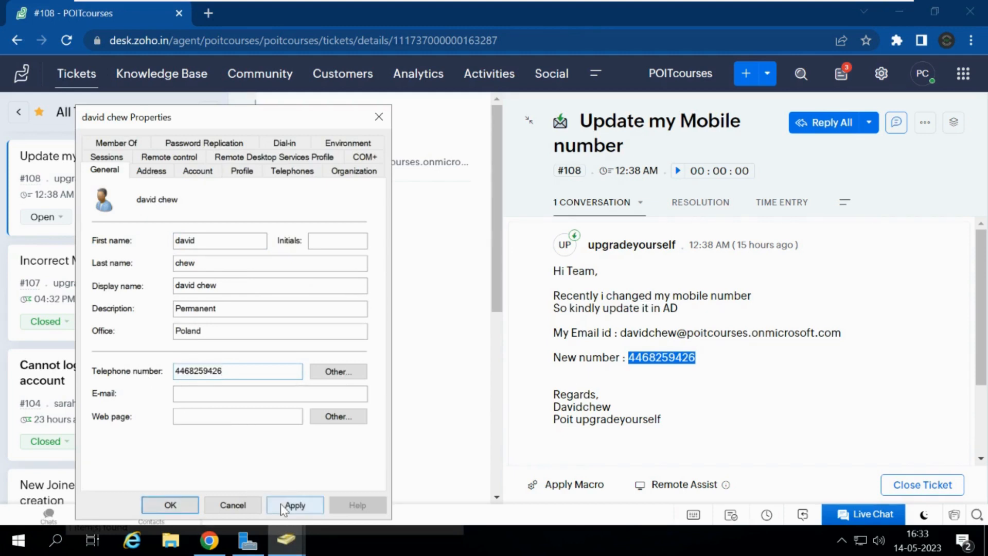
left_click(177, 506)
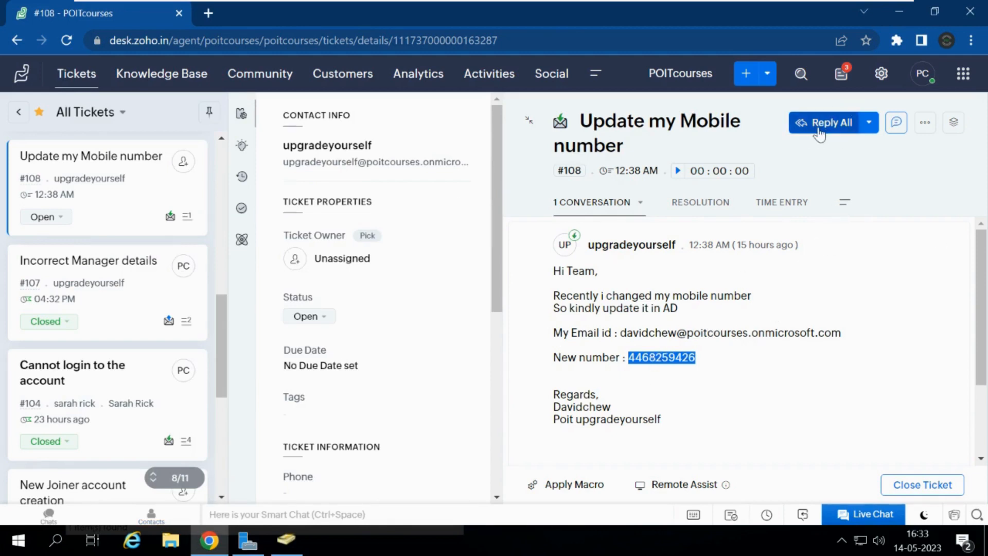
Step: Reopen the user's properties from the search results to confirm the new number saved
left_click(291, 548)
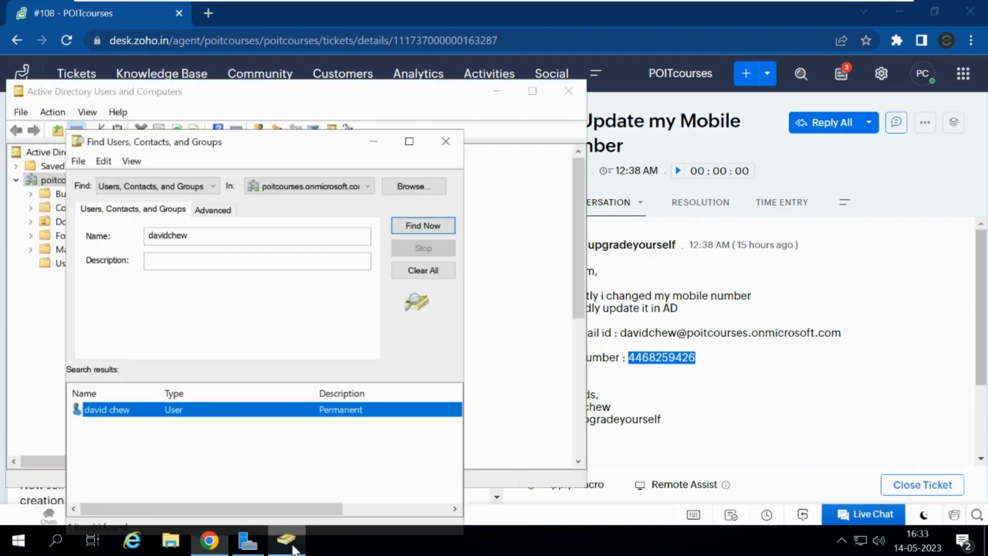
double_click(248, 413)
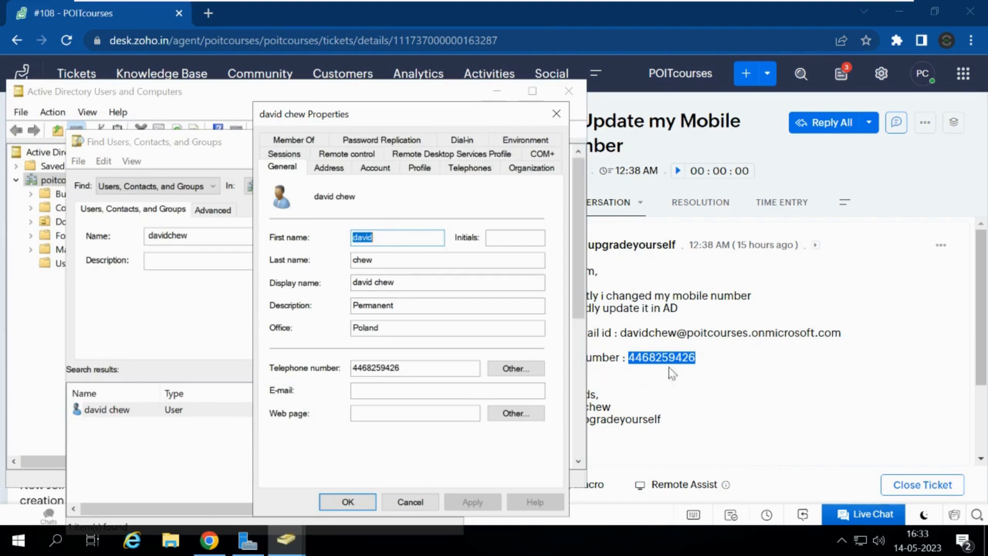
left_click(688, 372)
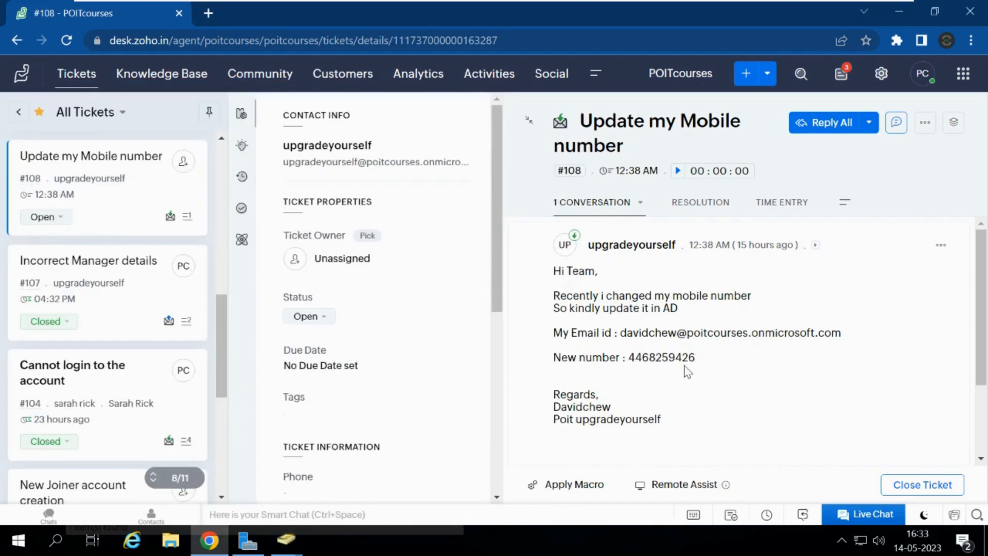
Step: Start a reply to the requester with a greeting and a line confirming the new mobile number was updated in AD
left_click(825, 124)
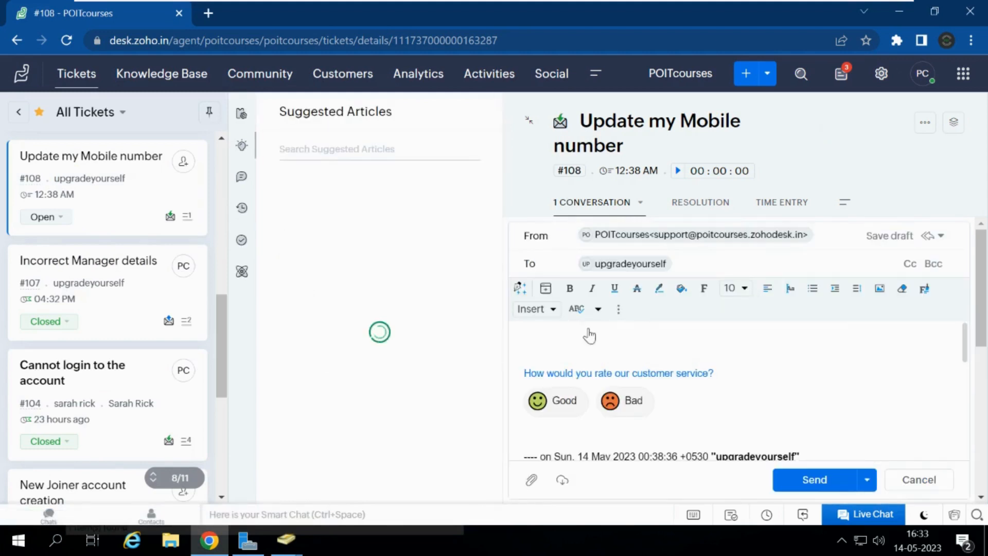
left_click(530, 365)
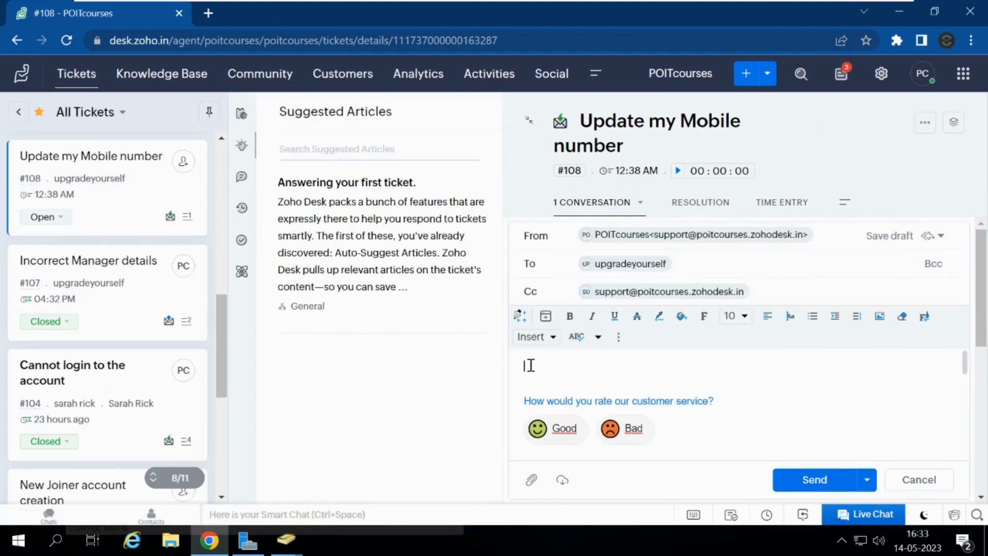
type("Hi David,")
key("Return")
type("As requested we")
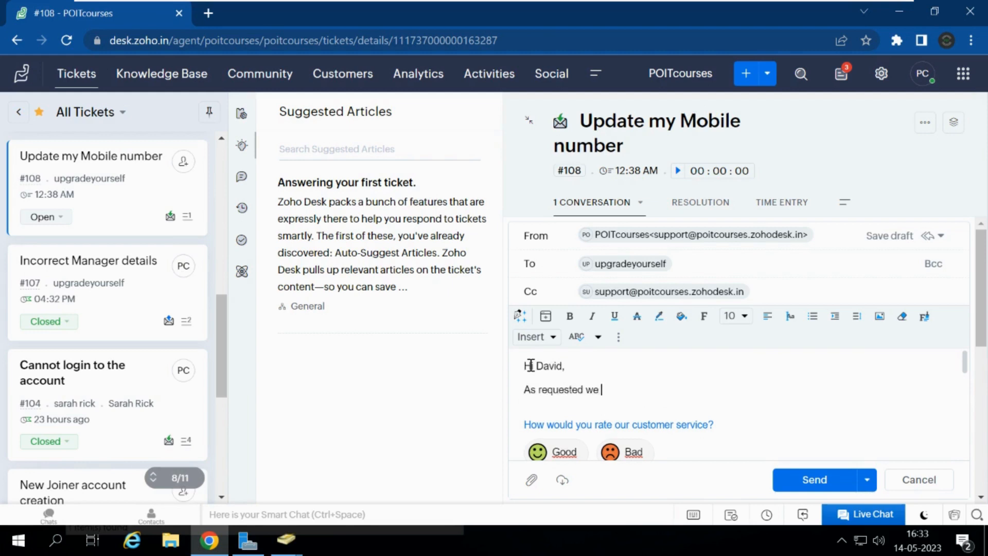
type(" updated the new mobvil")
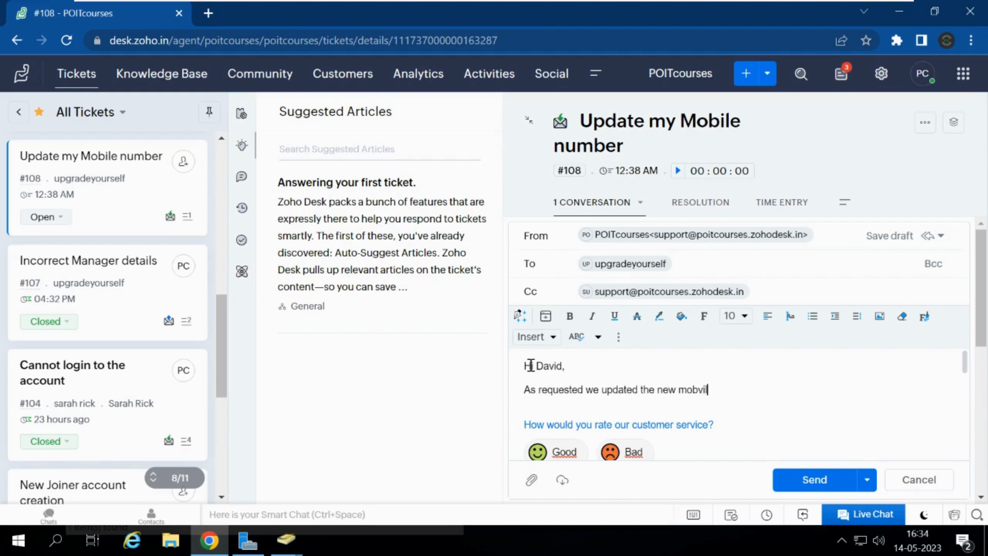
key("BackSpace")
key("BackSpace")
key("BackSpace")
type("ile number in AD")
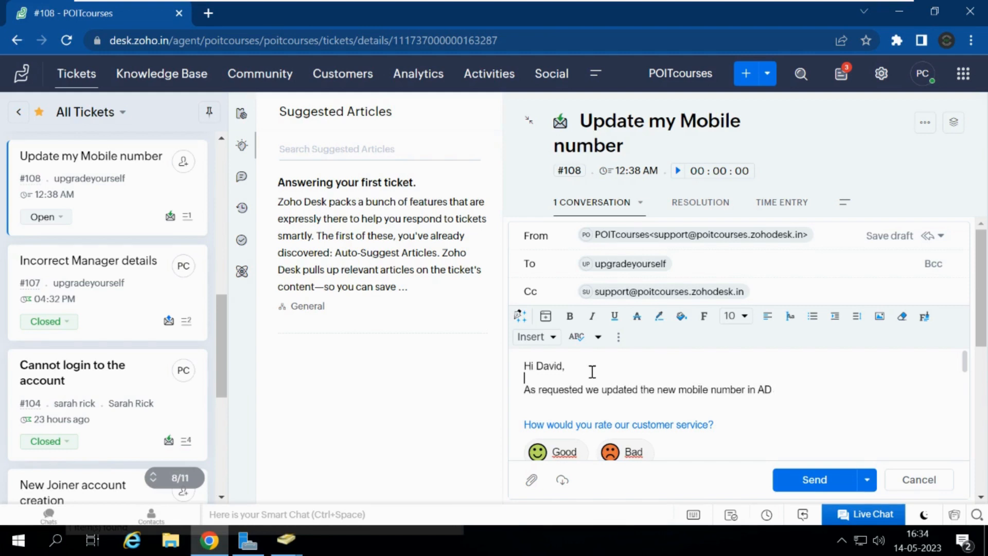
key("Return")
key("Return")
key("BackSpace")
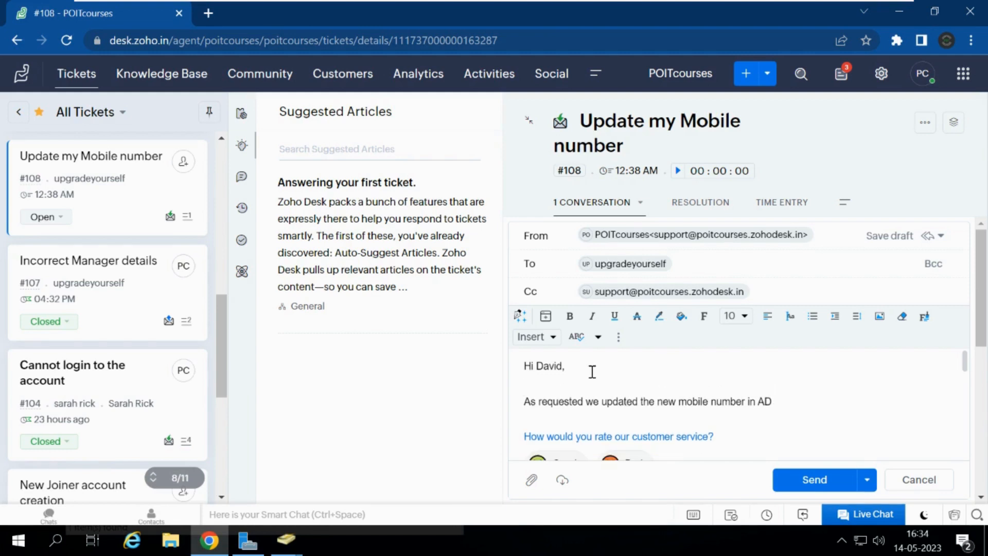
Step: Add 'Thank you for contacting POIT IT Support.' and send the reply
type("Thank you for contacting")
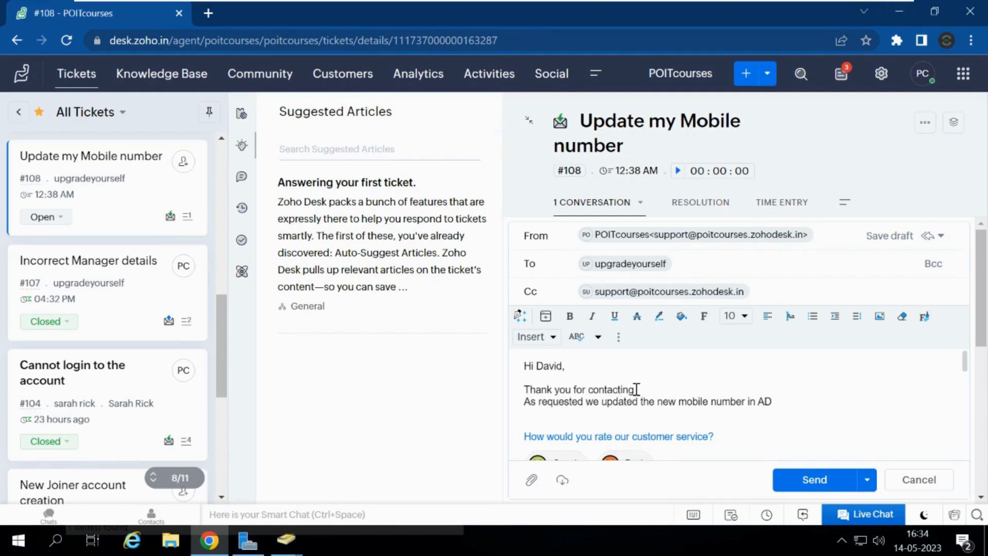
type(" POIT IT SUpport")
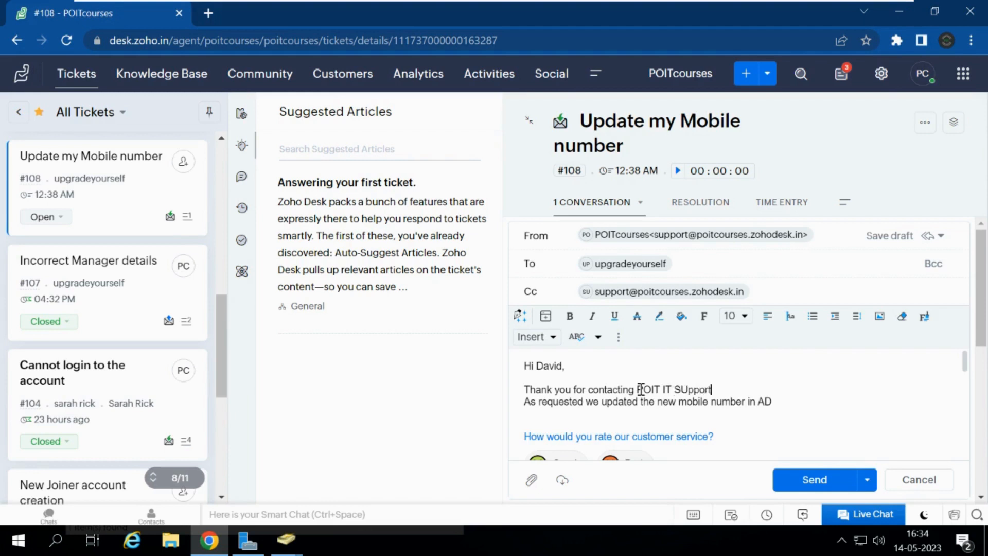
key("BackSpace")
key("BackSpace")
key("BackSpace")
key("BackSpace")
key("BackSpace")
key("BackSpace")
key("BackSpace")
type("Support.")
key("Return")
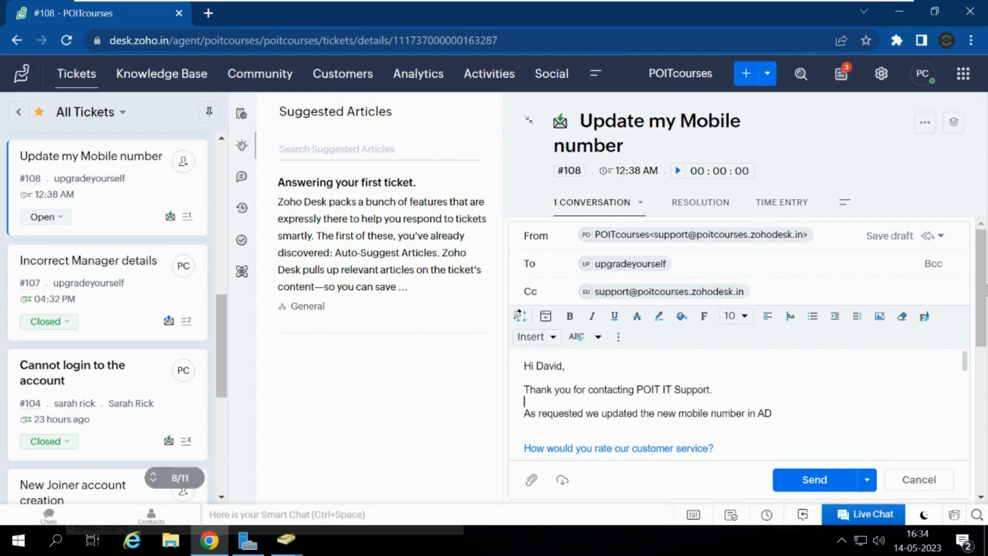
left_click_drag(985, 295, 985, 324)
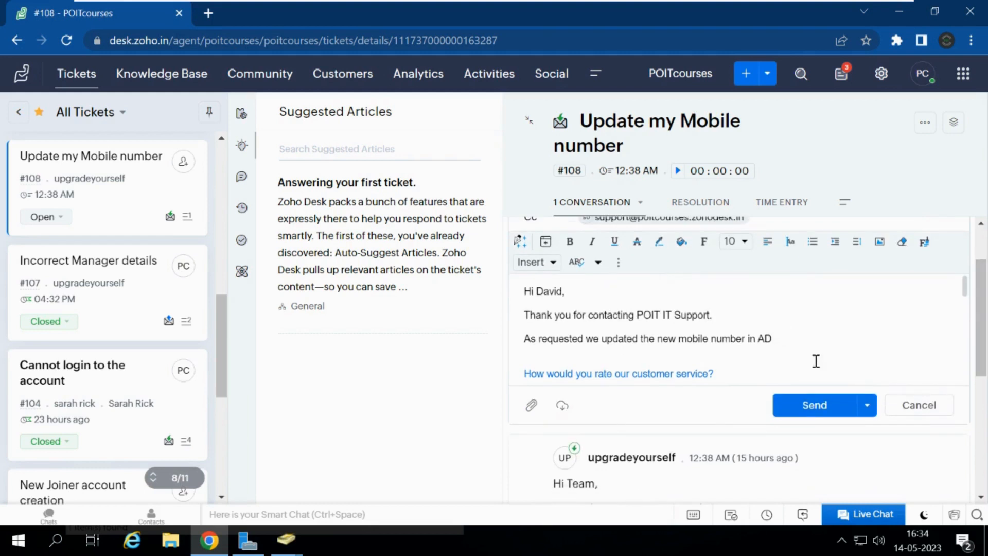
left_click(802, 407)
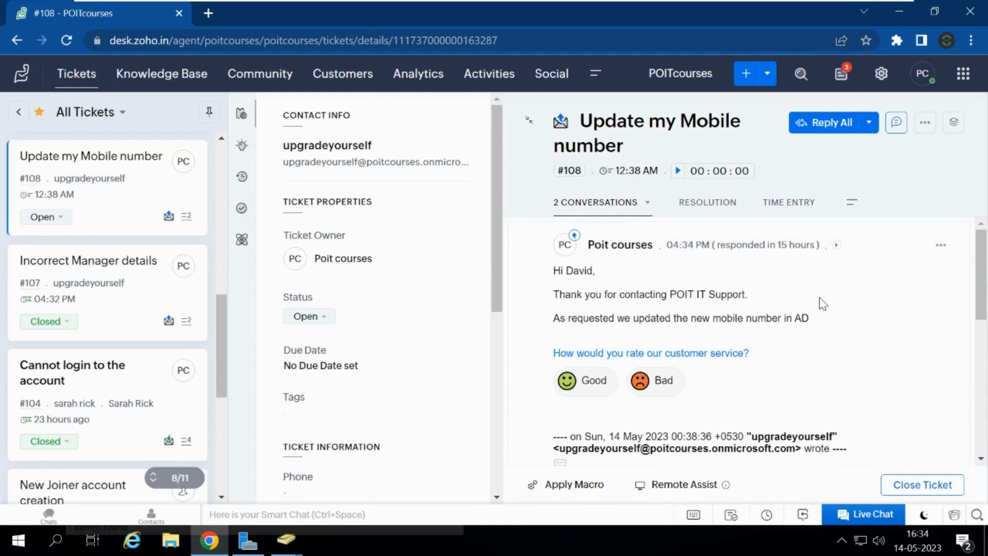
Step: Set ticket #108's status to Closed and go back to All Tickets
left_click(316, 318)
left_click(328, 284)
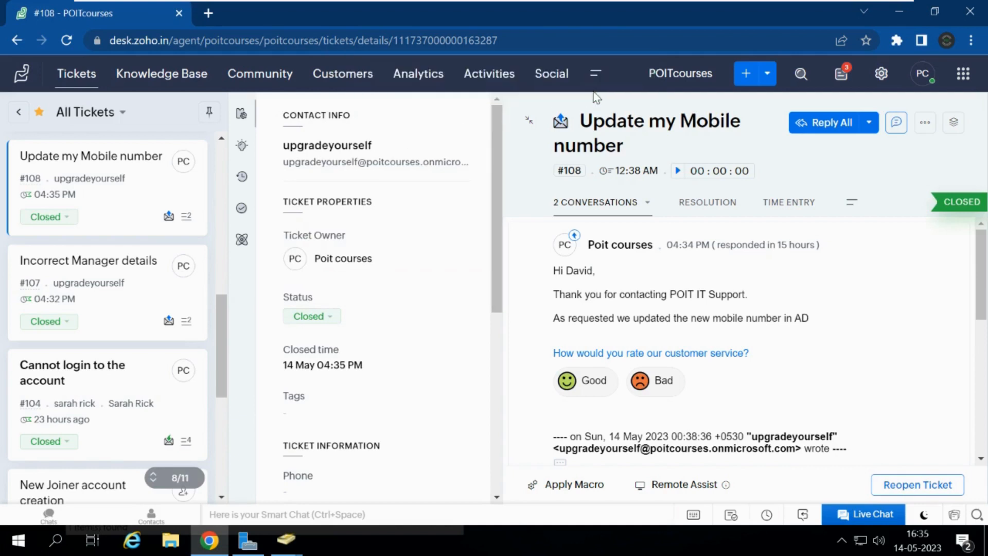
left_click(86, 81)
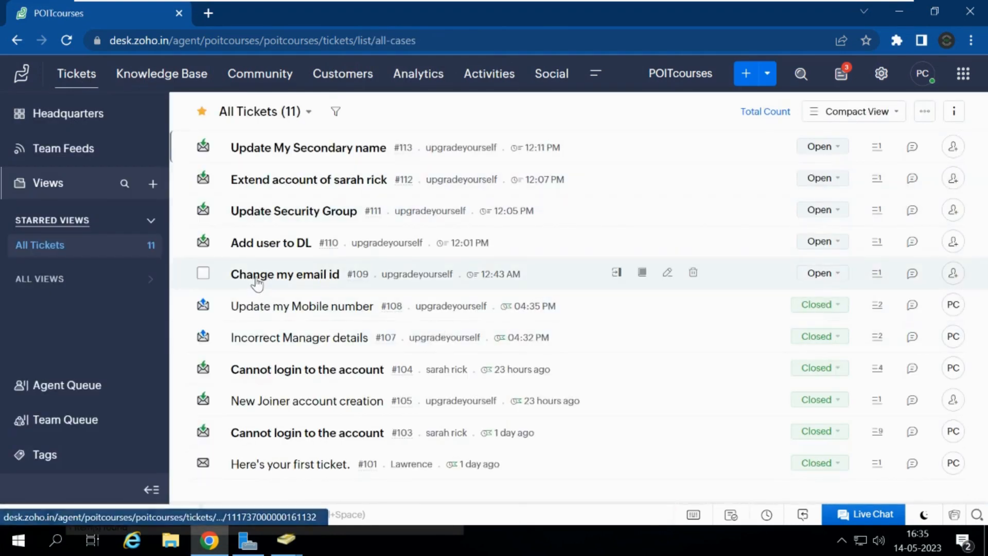
Step: Open ticket #109 'Change my email id' and select the name in the current email address
left_click(255, 278)
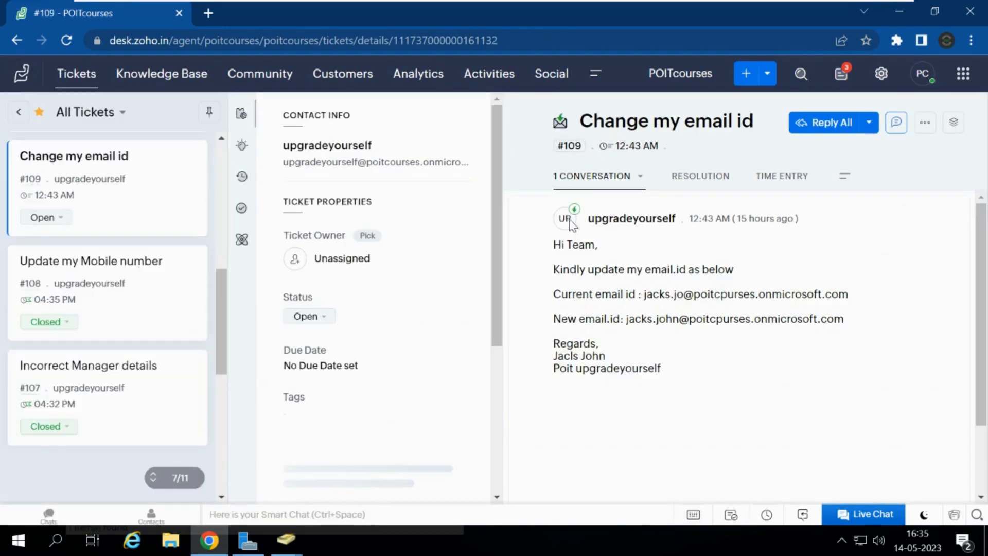
left_click_drag(557, 249, 849, 328)
left_click(849, 329)
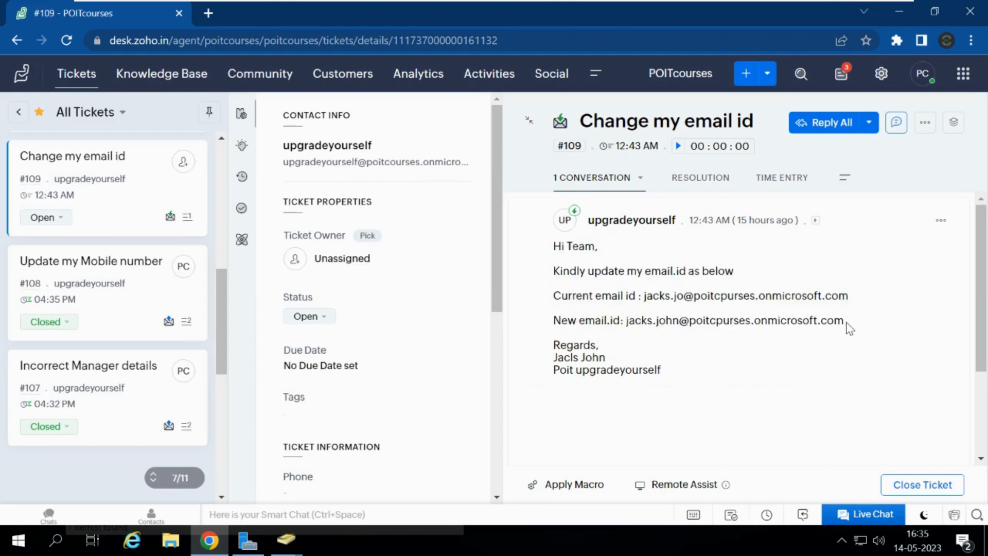
double_click(685, 295)
key("ctrl+c")
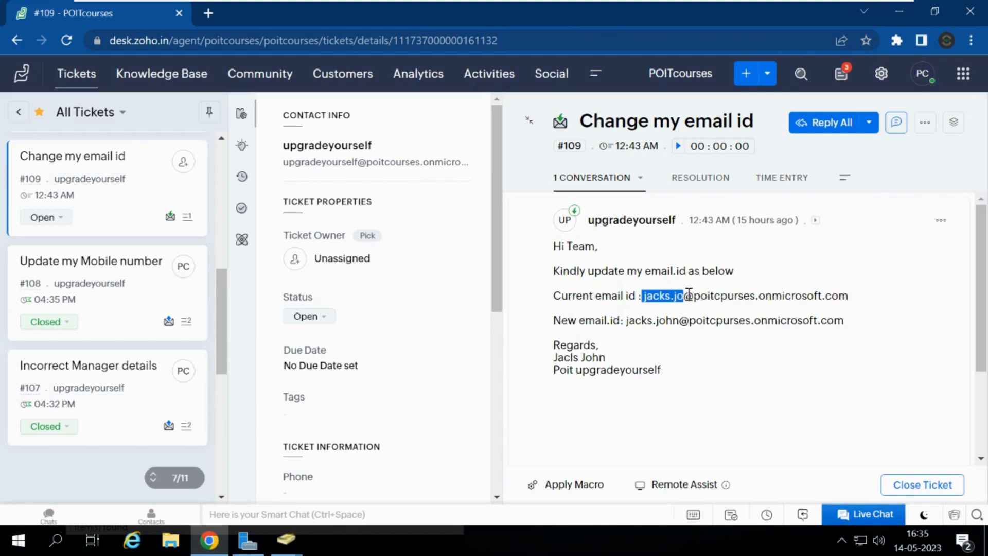
Step: Dismiss the previous user's Active Directory properties dialog with OK
mouse_move(283, 546)
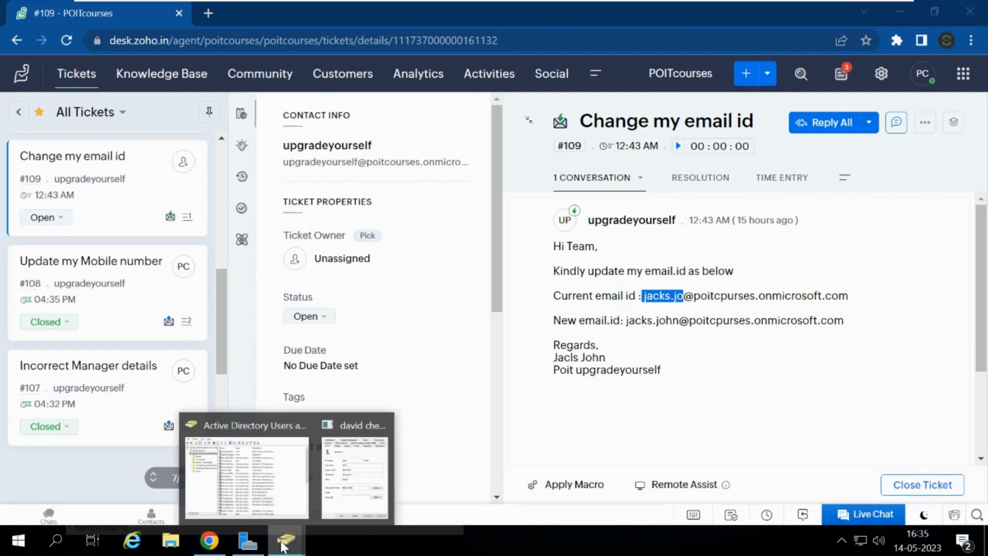
left_click(345, 467)
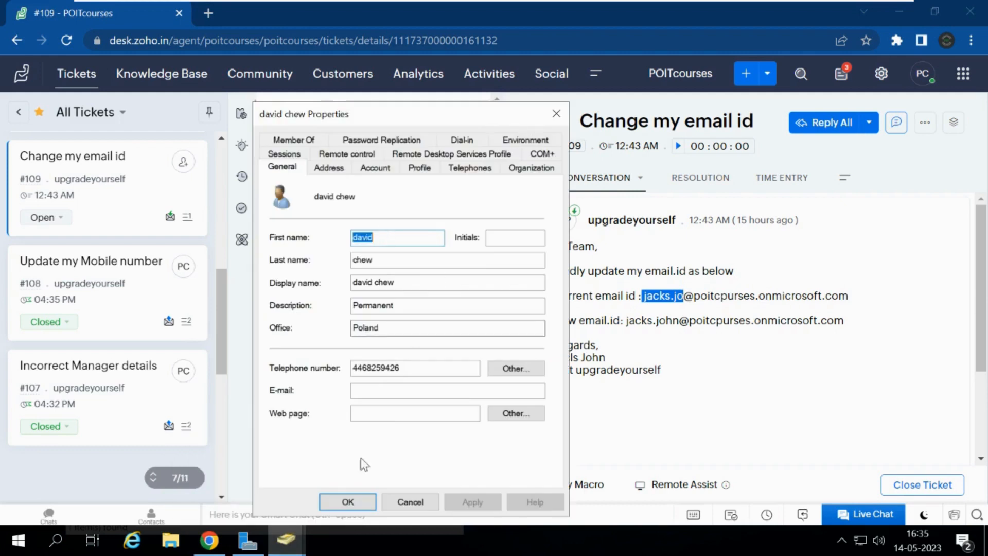
left_click(328, 507)
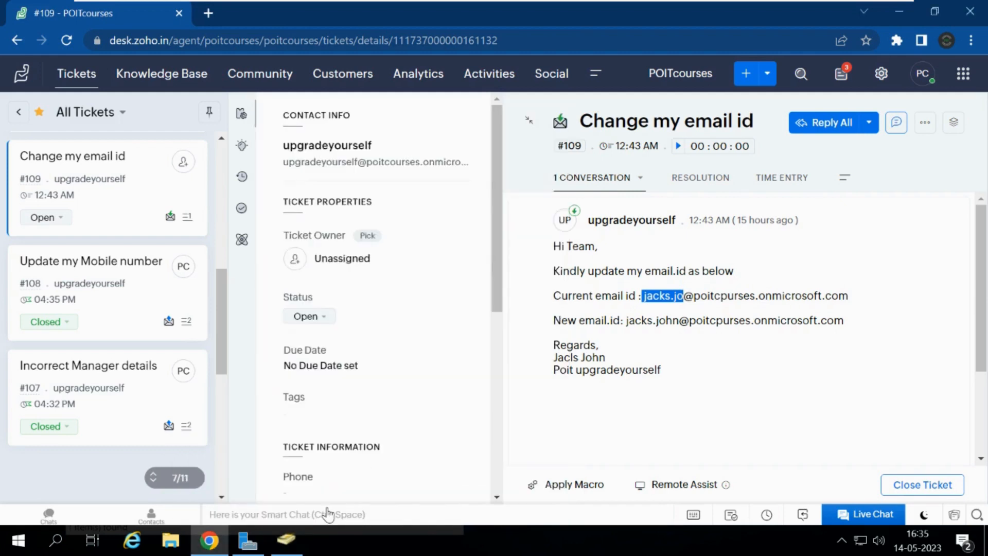
Step: Find the requester in Active Directory by a shortened logon name and open the account's properties
left_click(286, 539)
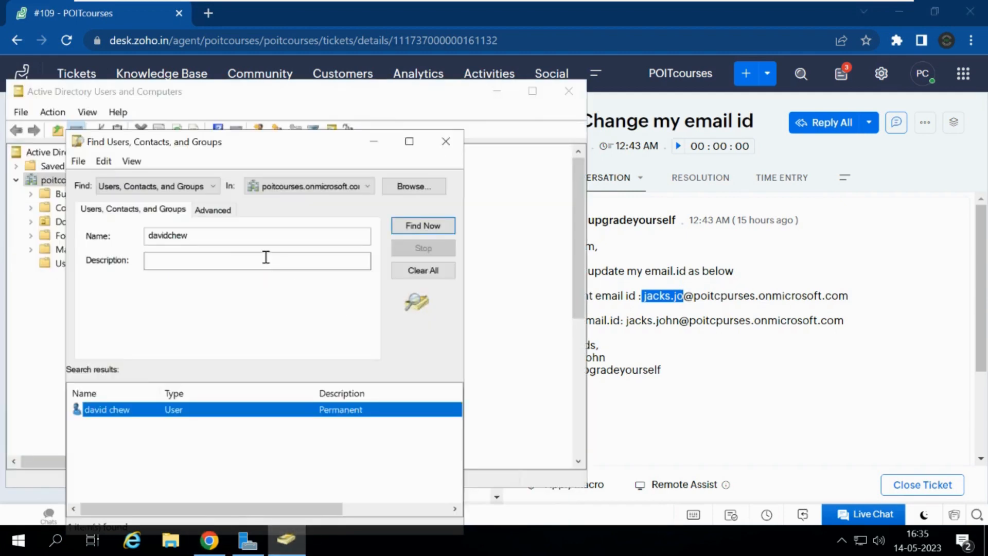
double_click(214, 235)
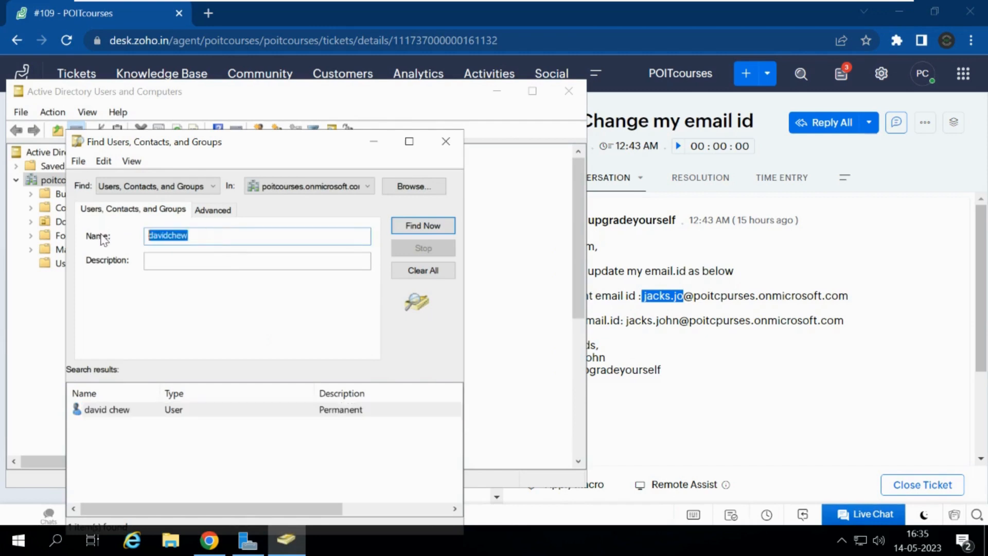
key("ctrl+v")
key("Return")
left_click(170, 234)
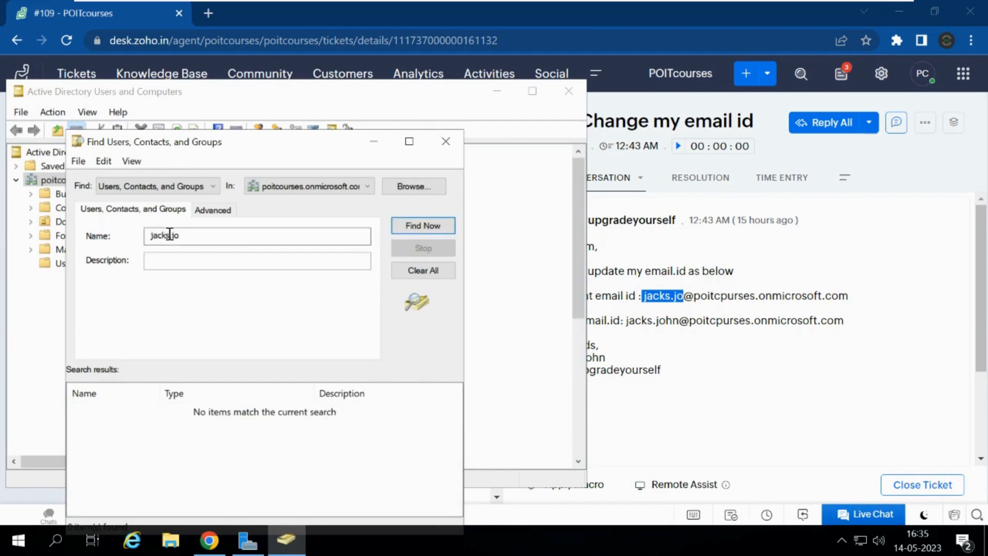
left_click_drag(173, 235, 240, 241)
type("jo")
key("Return")
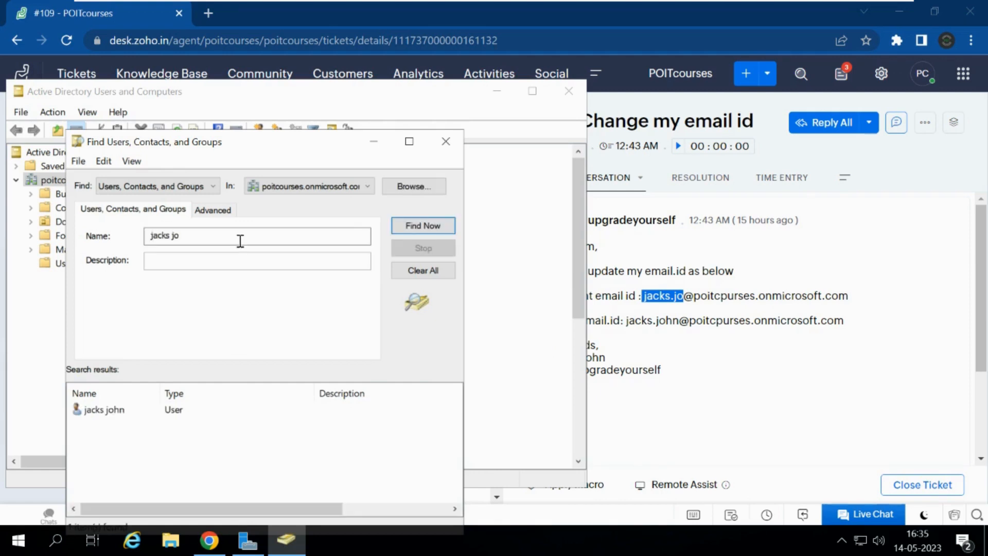
double_click(103, 409)
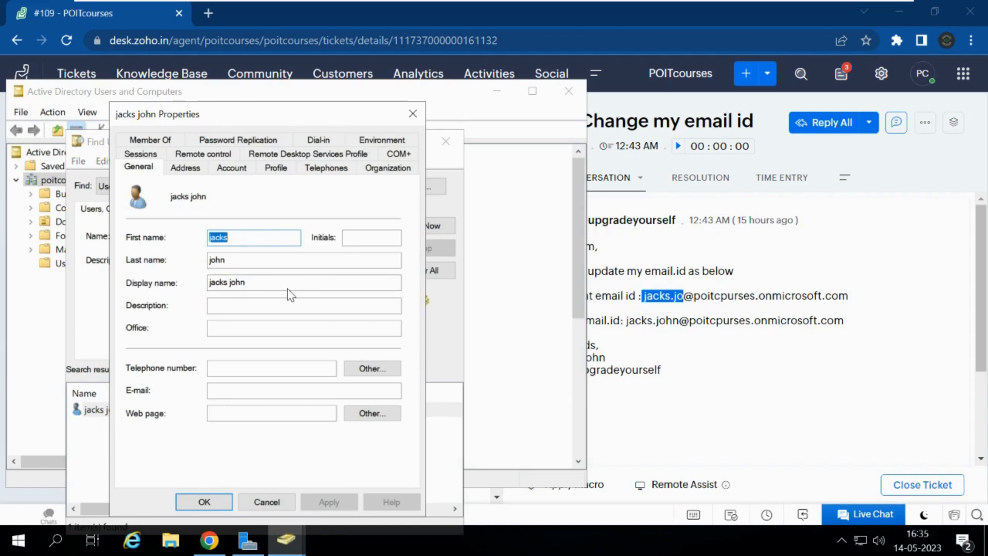
left_click(783, 391)
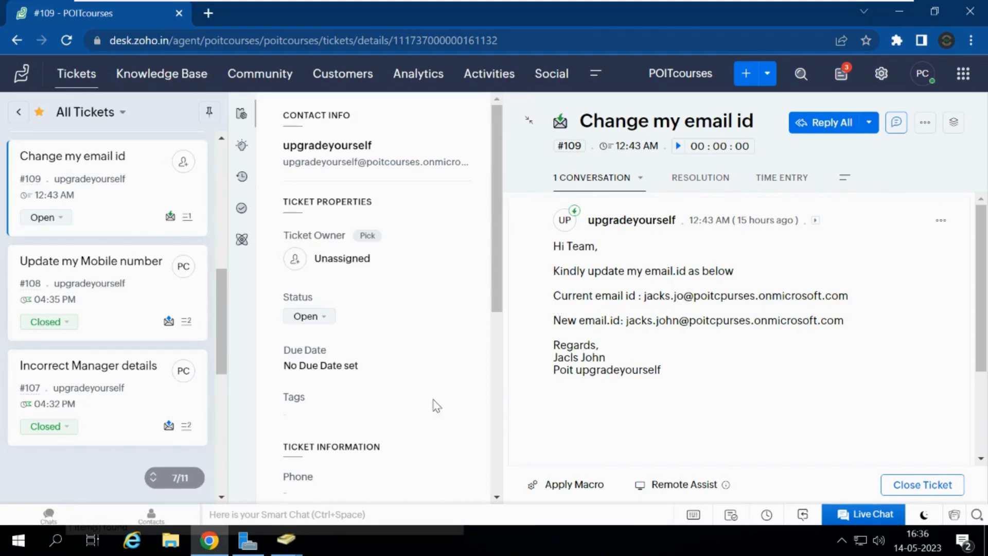
Step: Append 'hn' to the user logon name on the Account tab and save the change
mouse_move(285, 552)
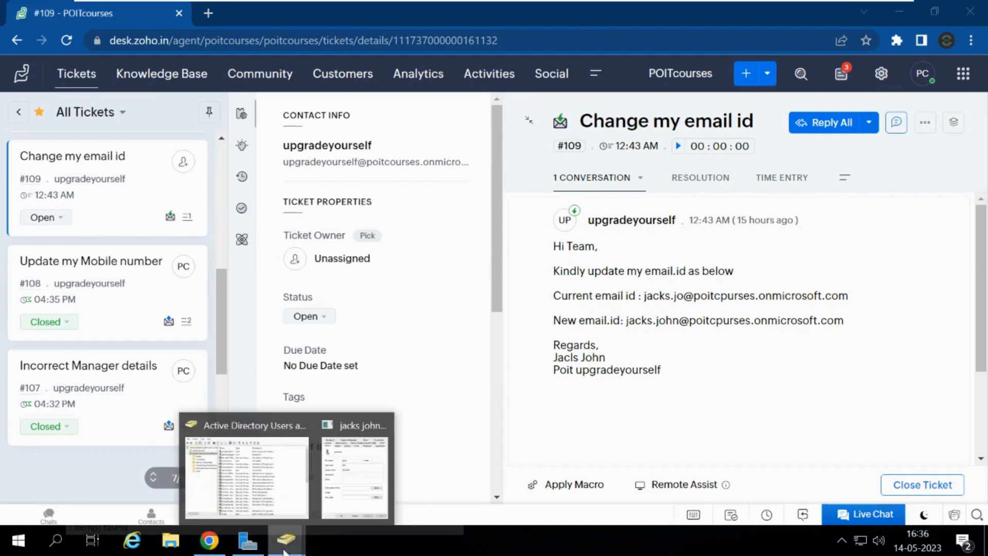
left_click(358, 476)
left_click(231, 168)
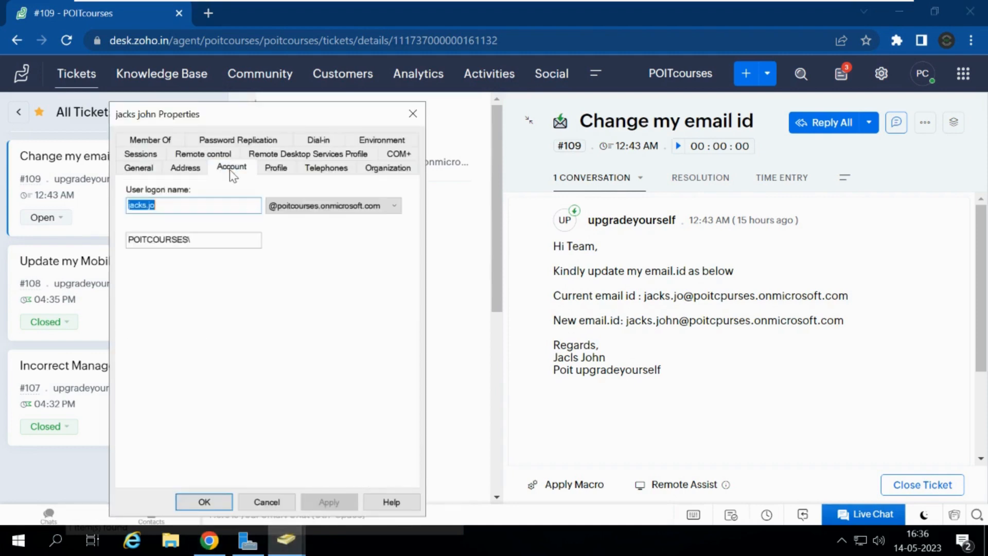
left_click(170, 207)
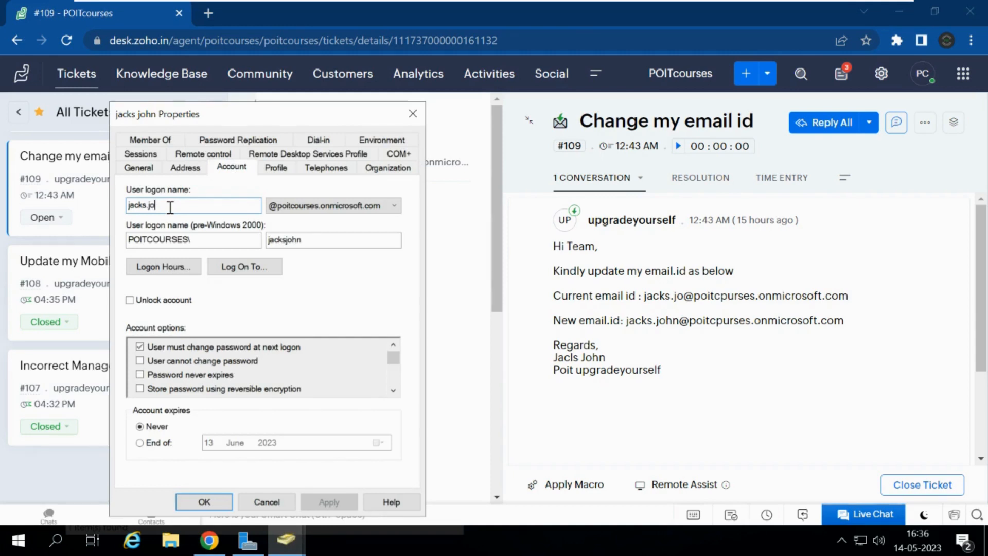
left_click(138, 168)
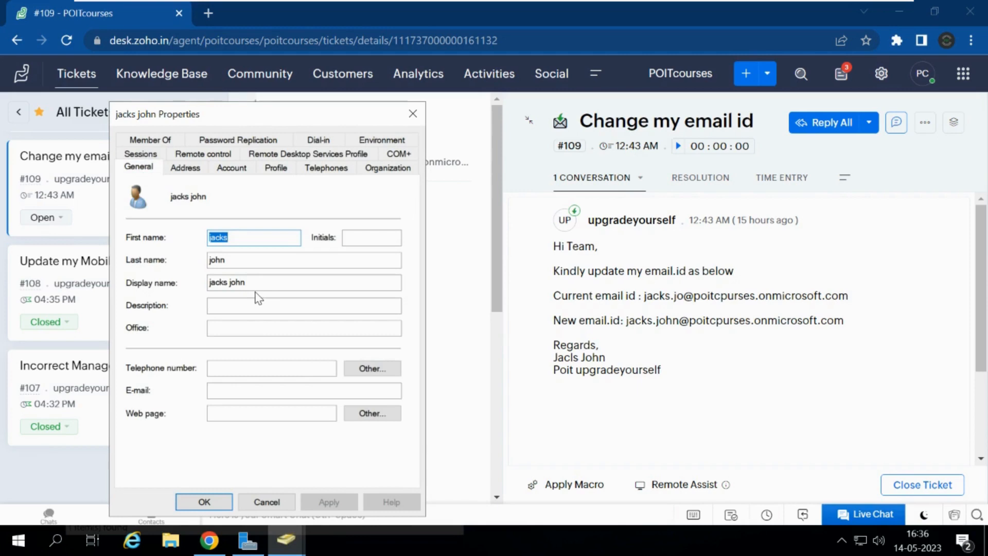
left_click(231, 168)
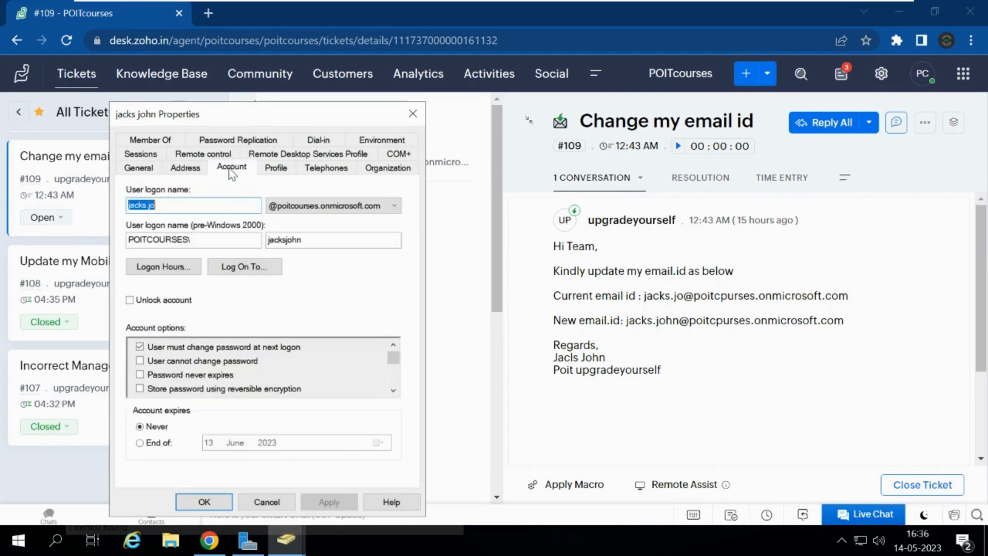
left_click(183, 209)
type("hn")
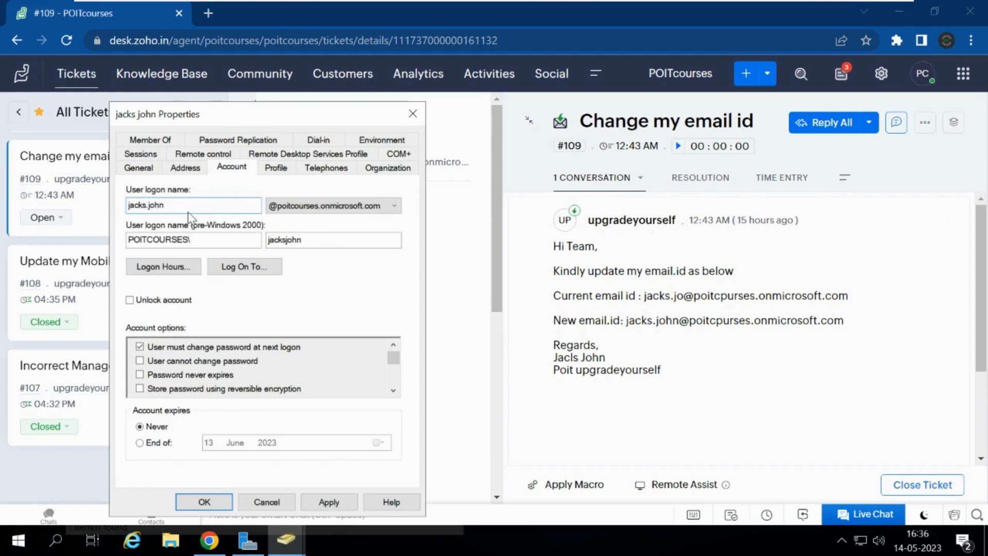
left_click(320, 505)
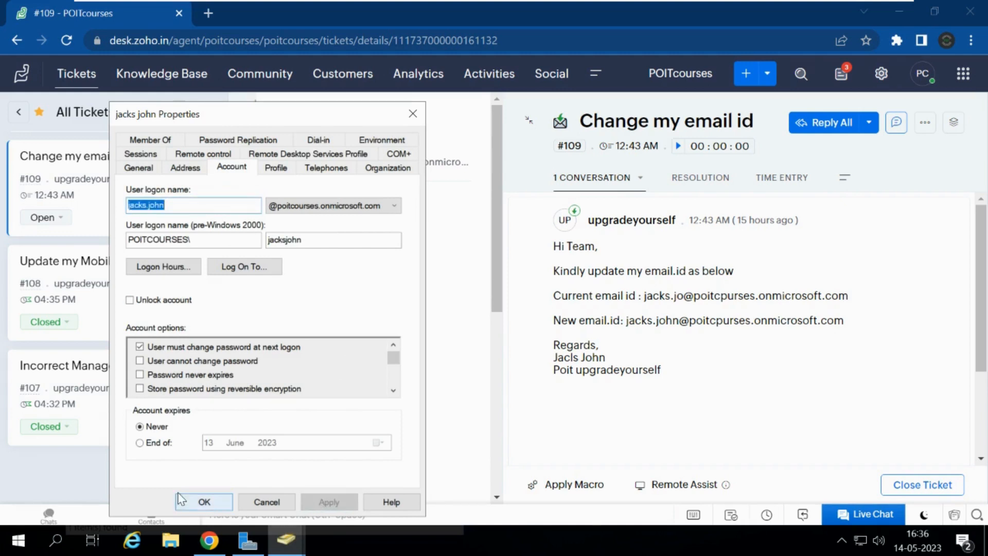
left_click(184, 505)
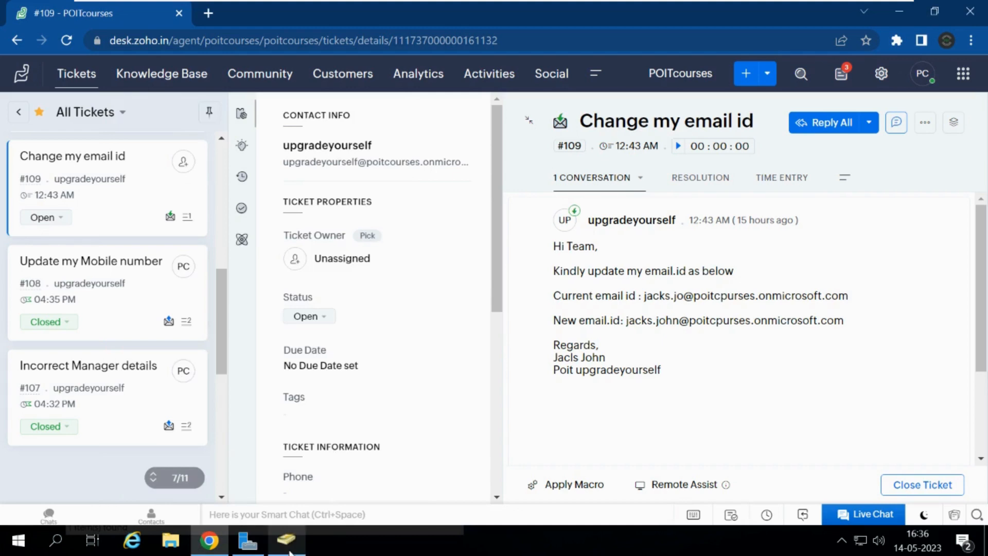
Step: Close the user's properties and the Find Users window without changes
left_click(288, 548)
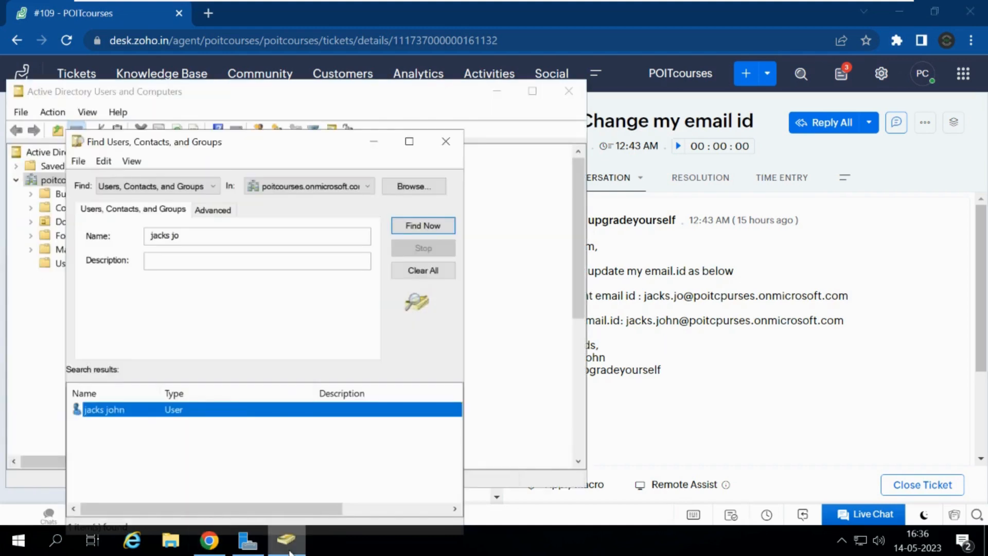
double_click(225, 411)
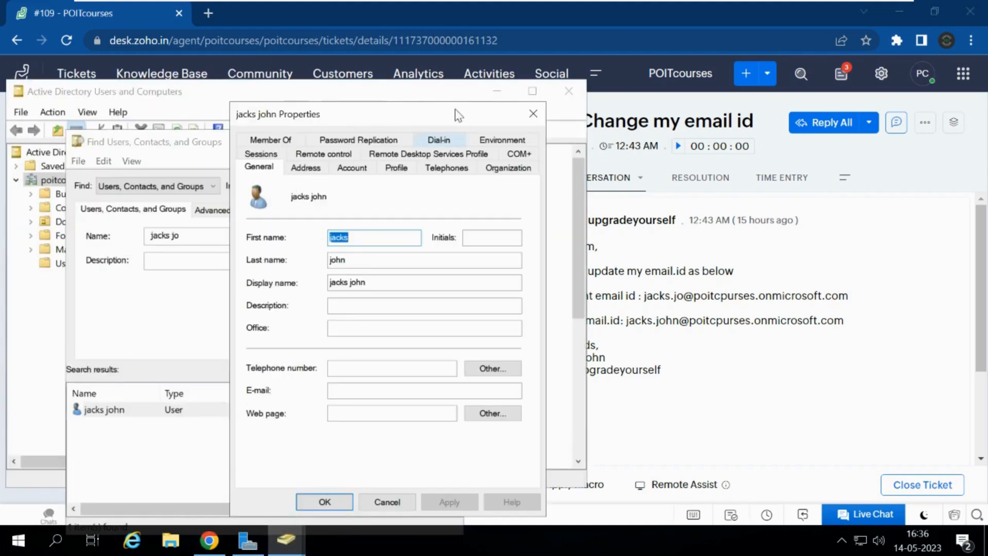
left_click(532, 113)
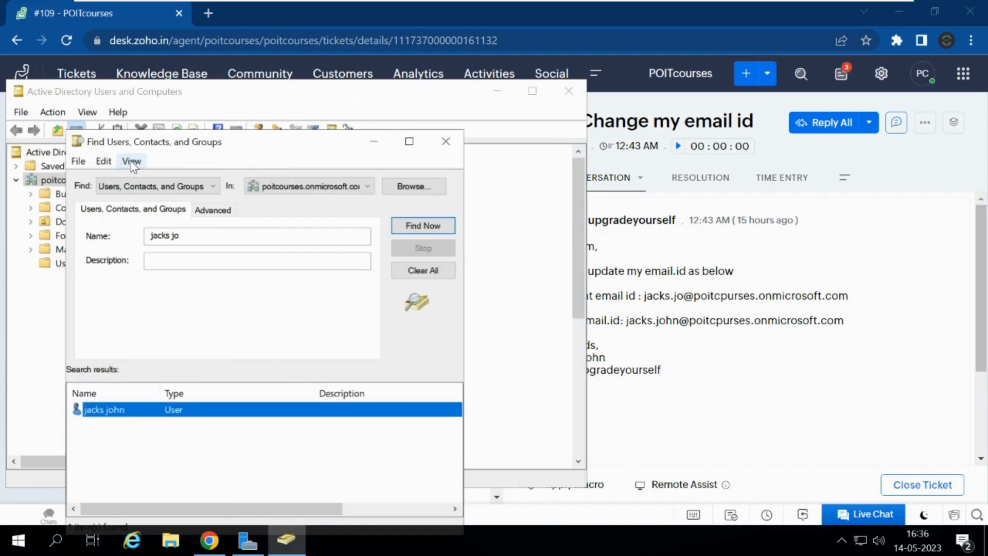
left_click(446, 142)
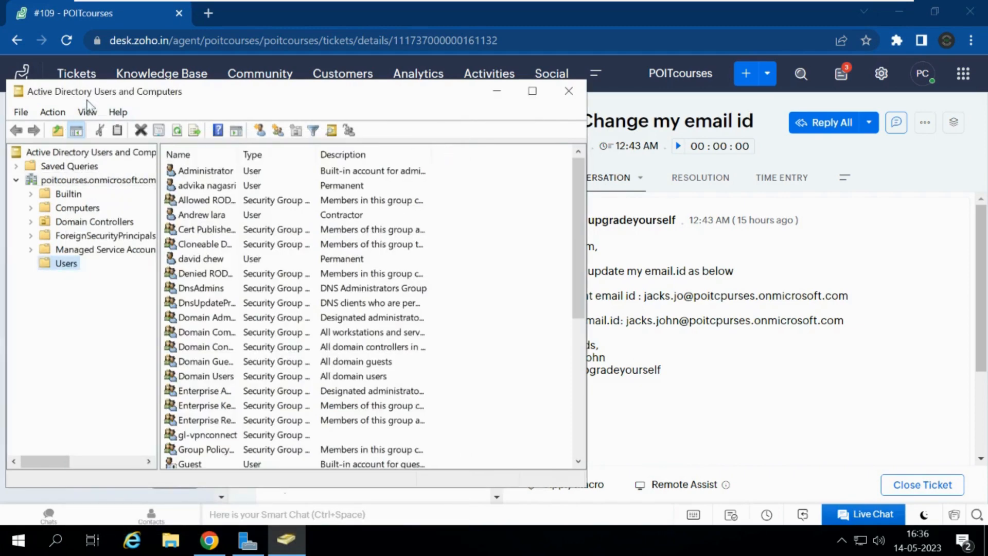
Step: Enable View > Advanced Features and start a new Find on the domain node
left_click(87, 117)
left_click(118, 112)
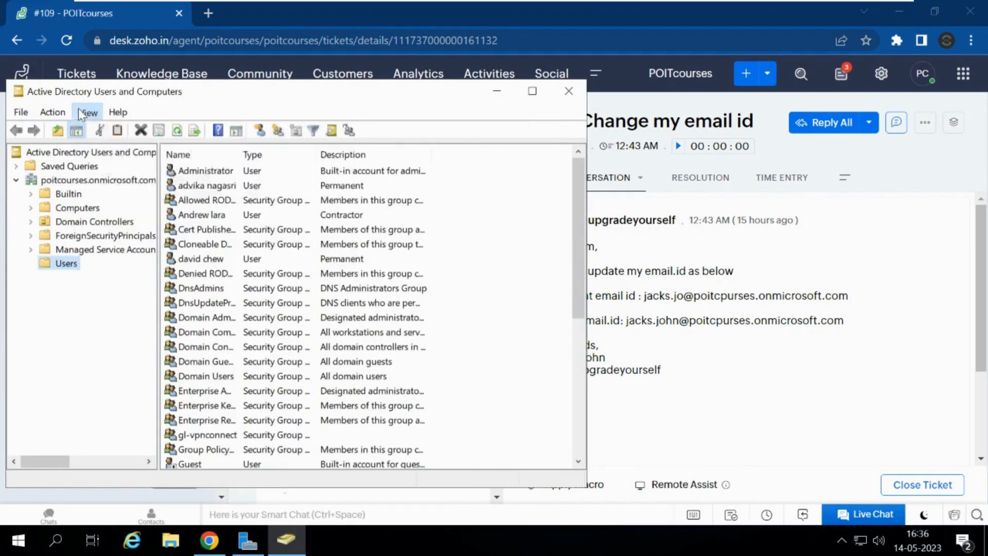
left_click(88, 117)
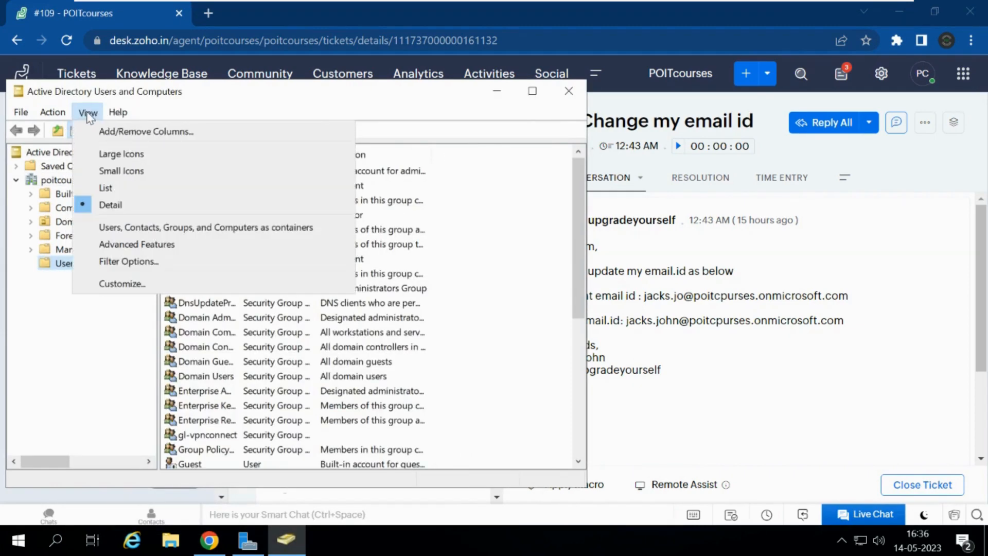
left_click(109, 245)
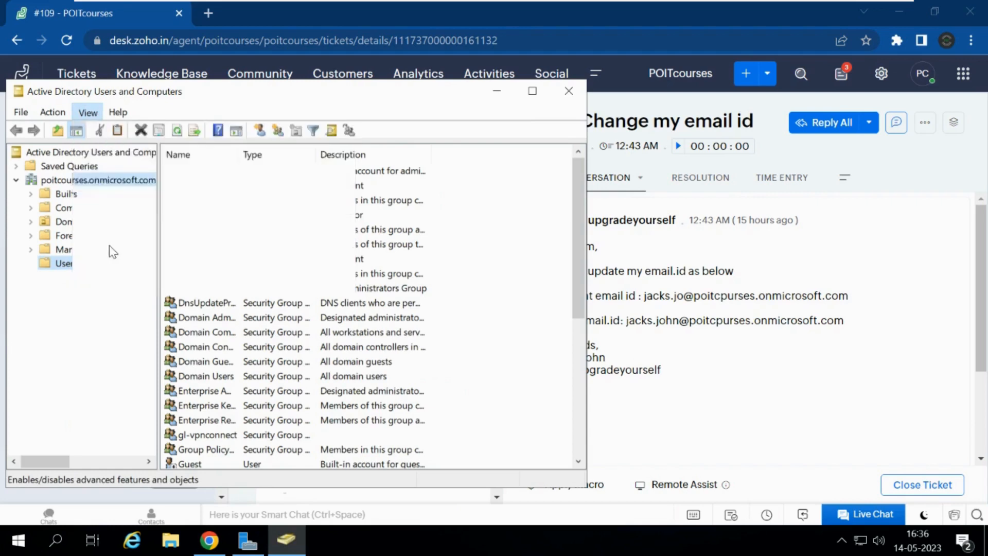
right_click(106, 185)
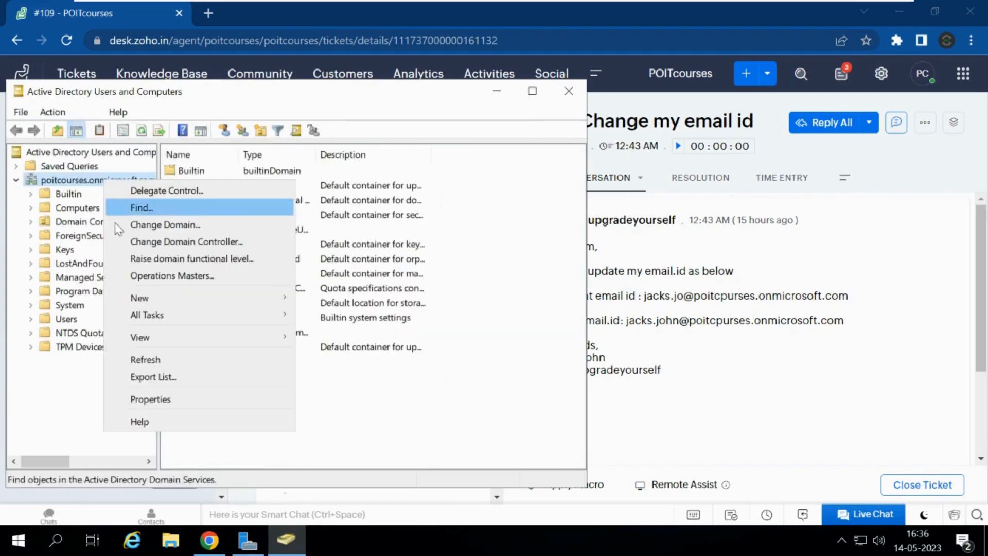
left_click(163, 212)
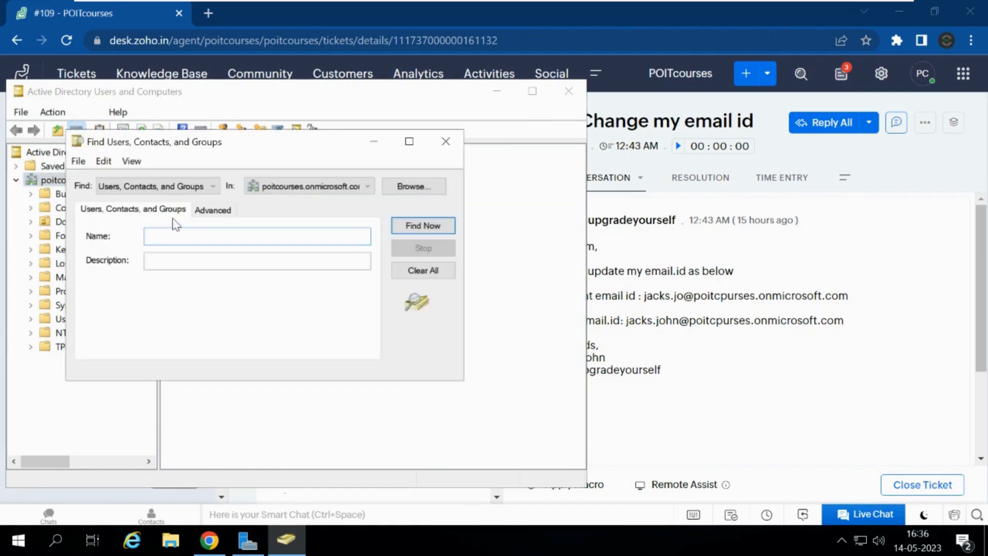
Step: Search for the requester's account and confirm the Account tab shows the updated logon name
type("jacks")
key("Return")
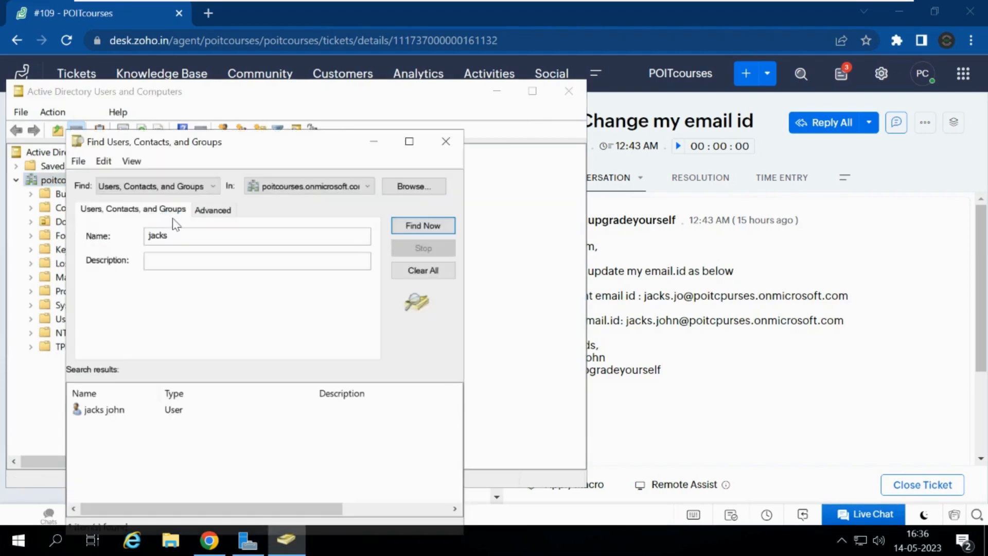
double_click(129, 415)
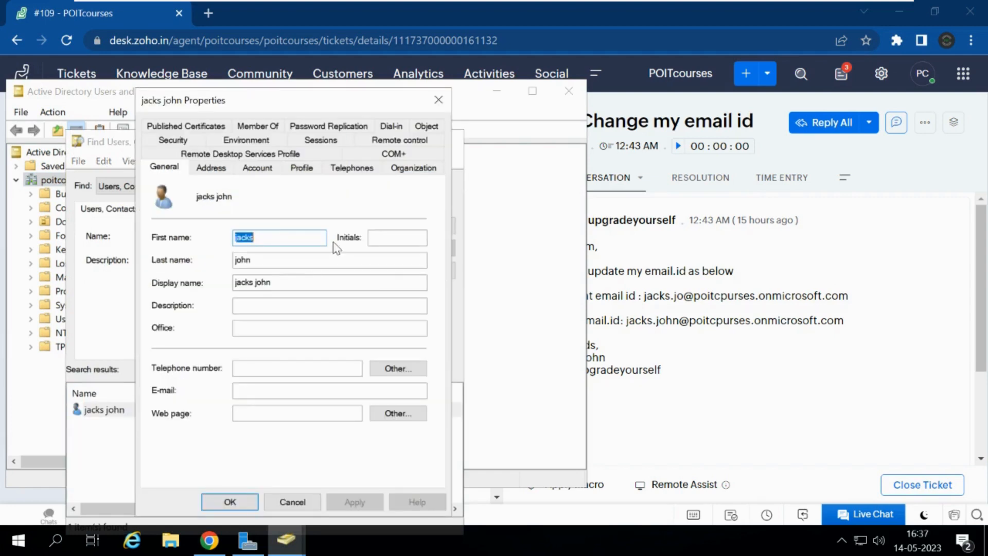
left_click(259, 168)
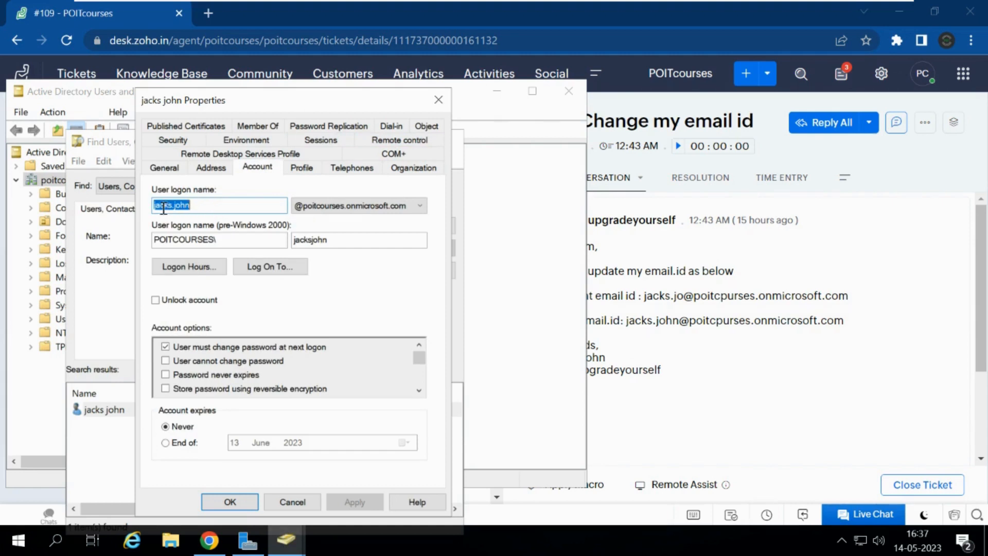
left_click(225, 209)
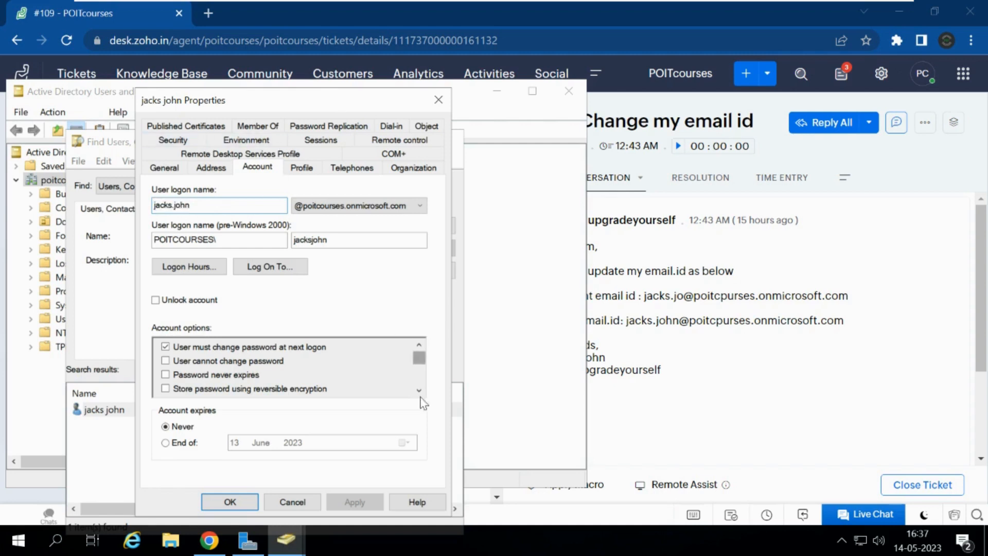
left_click(230, 502)
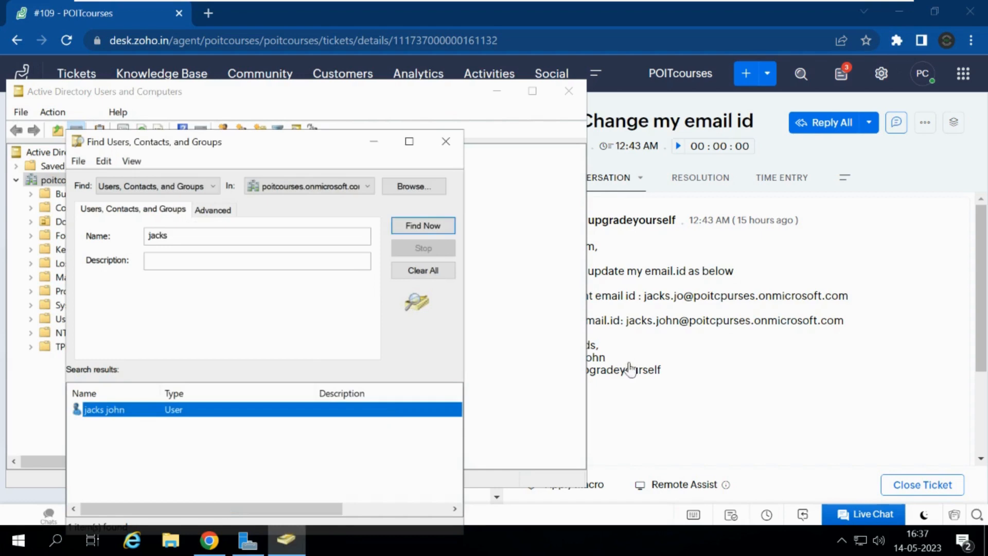
left_click(672, 380)
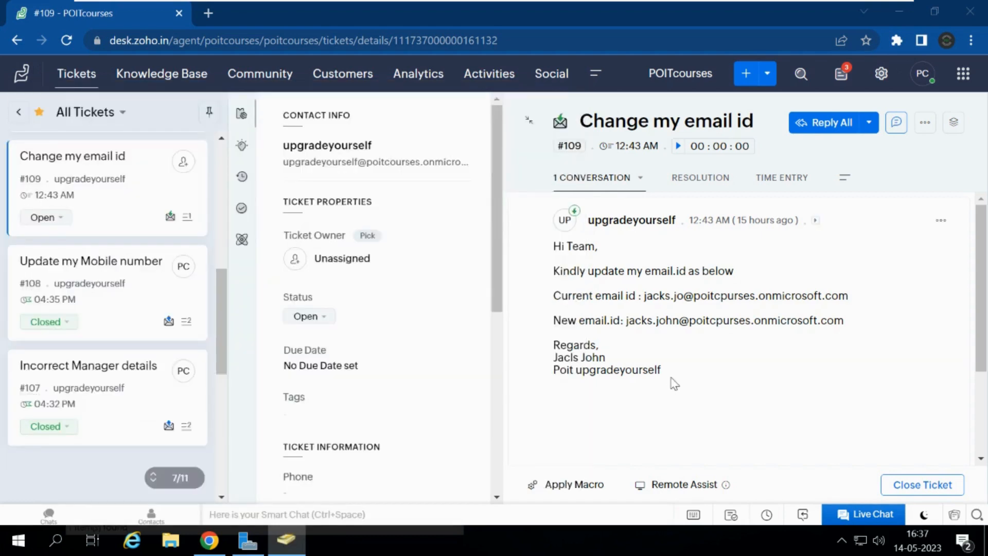
Step: Start a Reply All on ticket #109 greeting the requester by first name
left_click(813, 128)
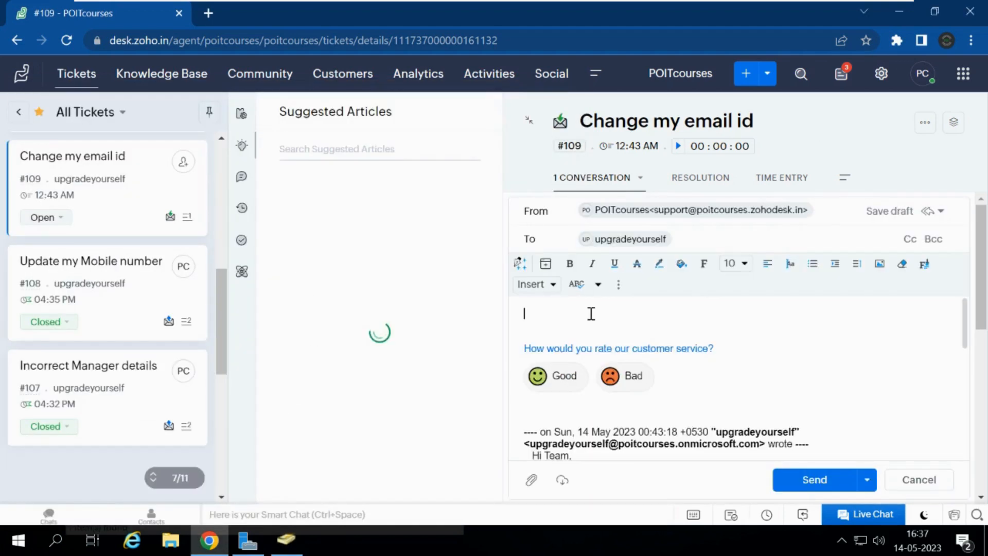
type("HI Ja")
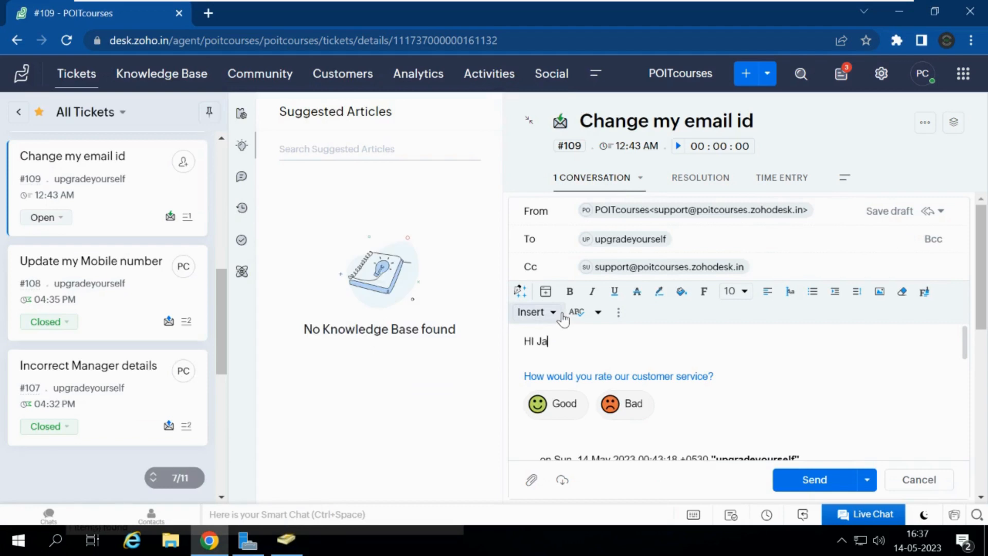
type("ck,")
key("Return")
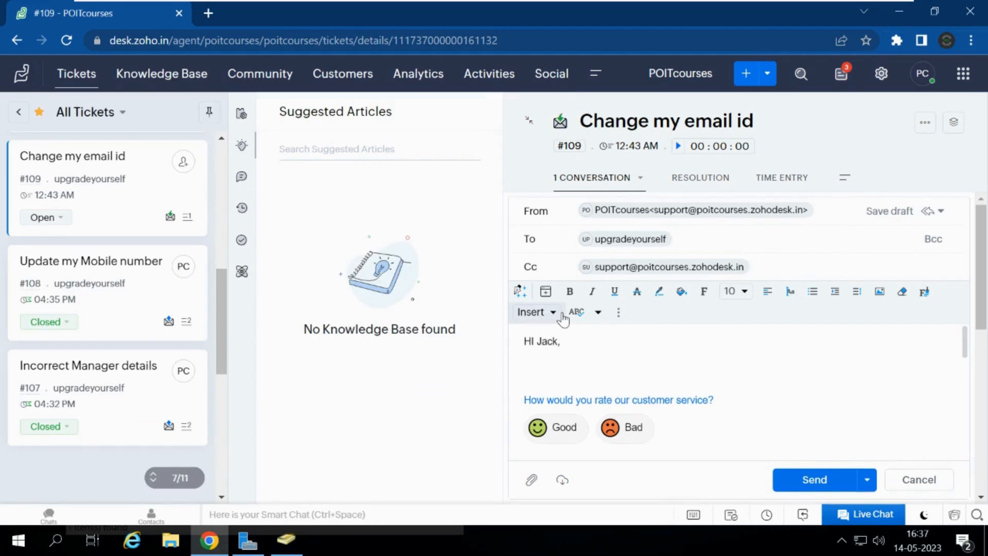
key("BackSpace")
key("BackSpace")
key("BackSpace")
key("BackSpace")
key("BackSpace")
key("BackSpace")
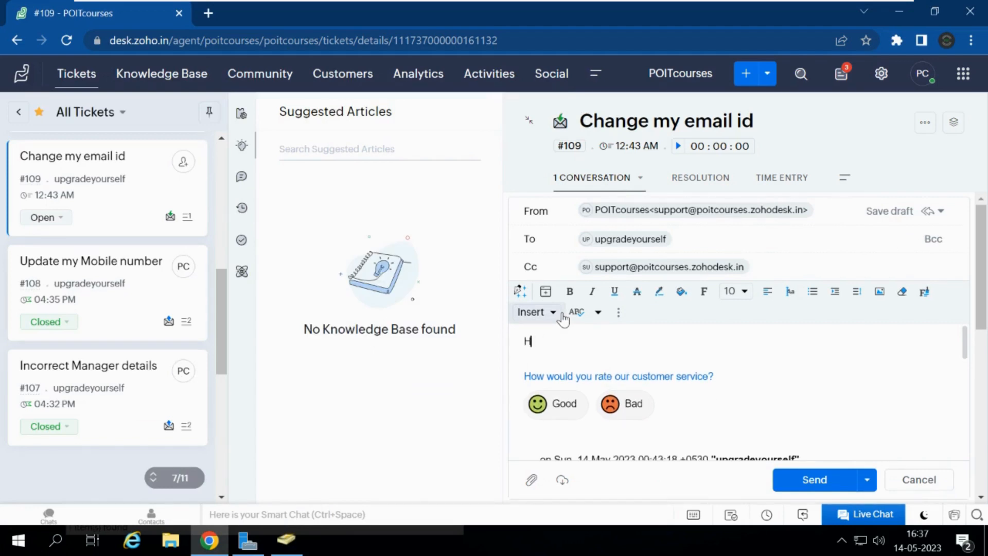
type("Jack,")
key("Return")
type("As")
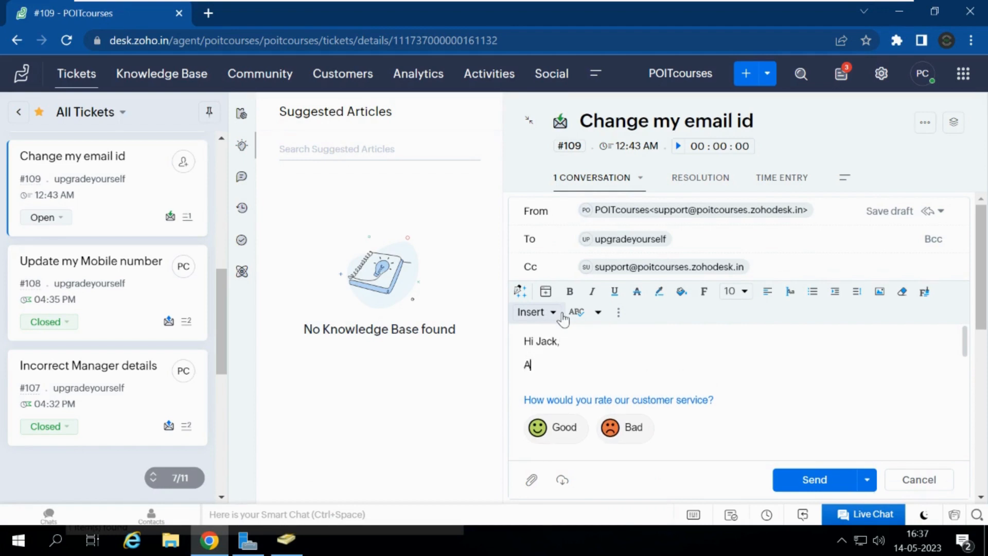
key("BackSpace")
key("BackSpace")
key("Return")
Step: Add 'Thank you for contacting POIT IT Support.' and 'As requested we have updated the email id', then send
type("Thank yi")
type("u for")
key("BackSpace")
key("BackSpace")
key("BackSpace")
key("BackSpace")
key("BackSpace")
key("BackSpace")
key("BackSpace")
type("ou for contact")
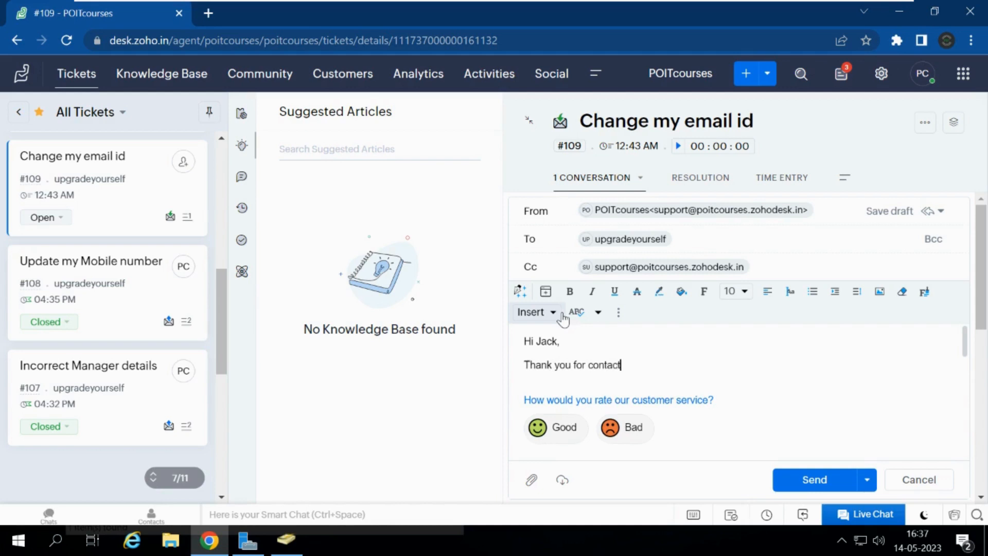
type("ing POIT IT Suppor")
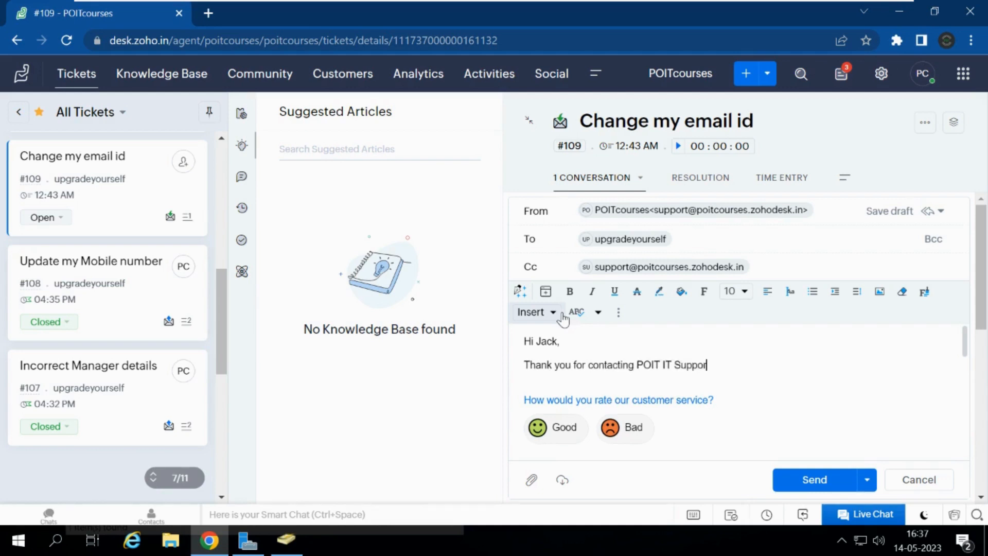
type("t.")
key("Return")
type("As ")
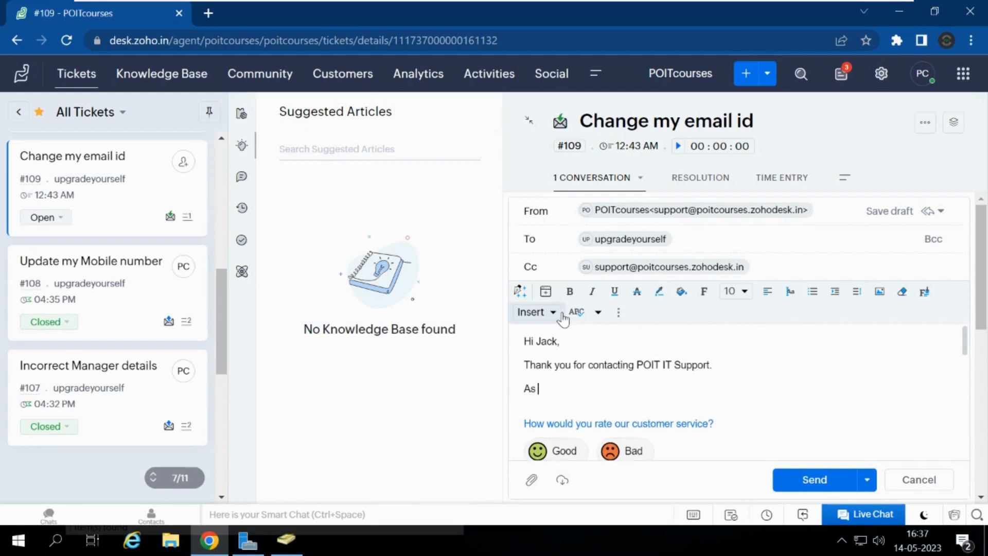
type("requested we have update")
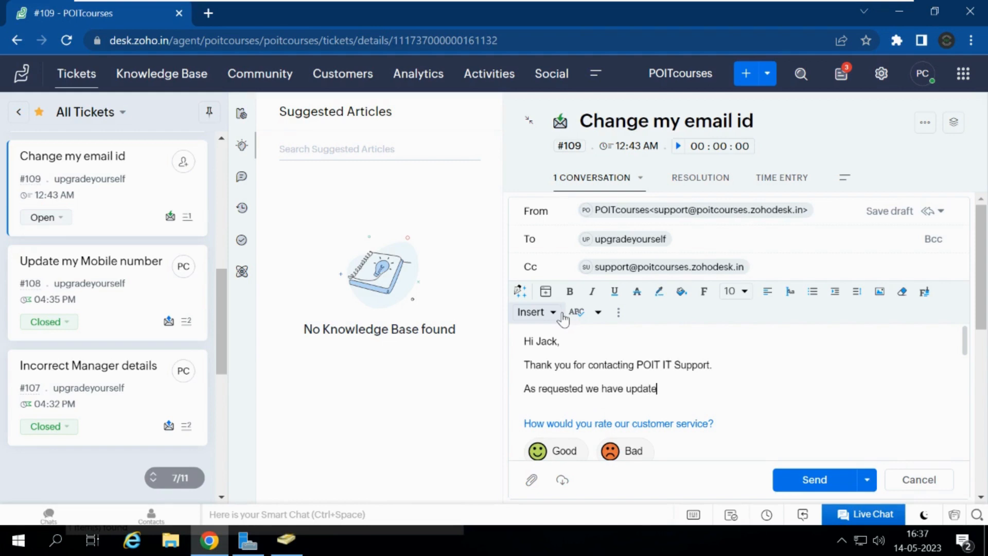
type("d the email id .")
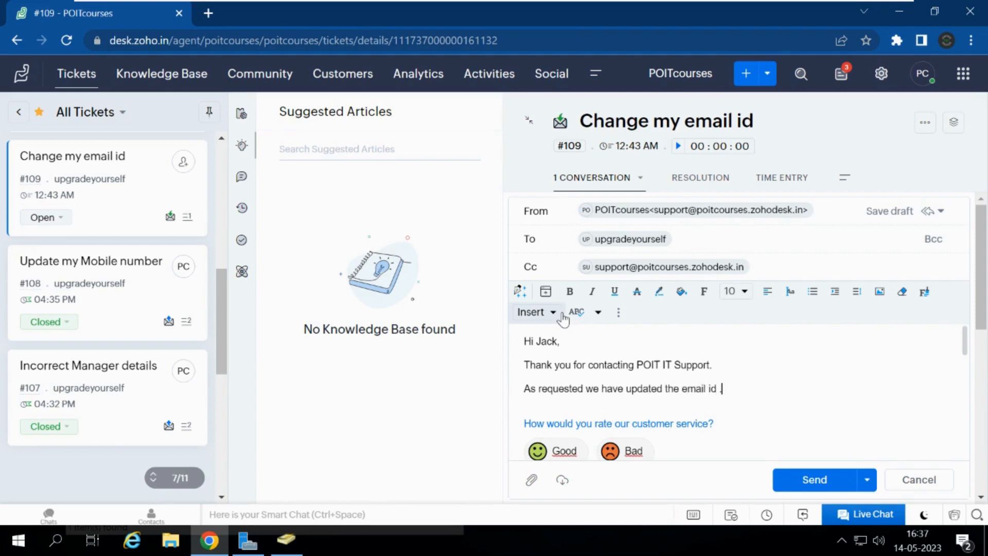
left_click(798, 489)
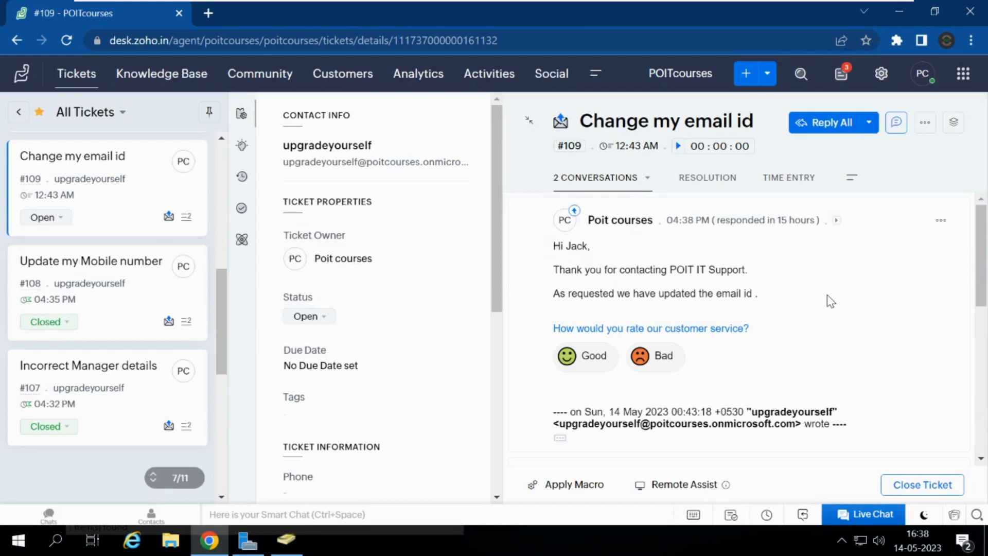
Step: Set ticket #109's status to Closed and go back to All Tickets
left_click(320, 317)
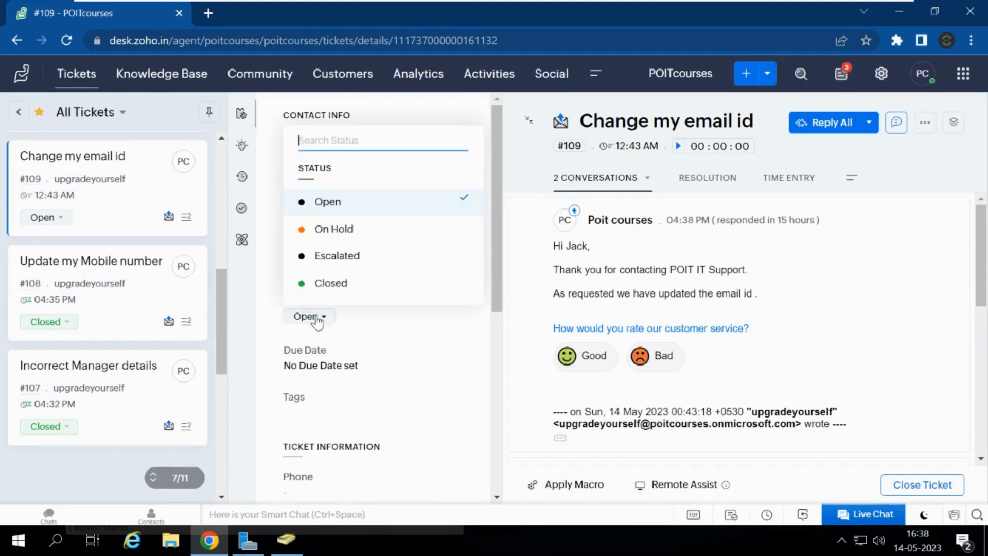
left_click(342, 285)
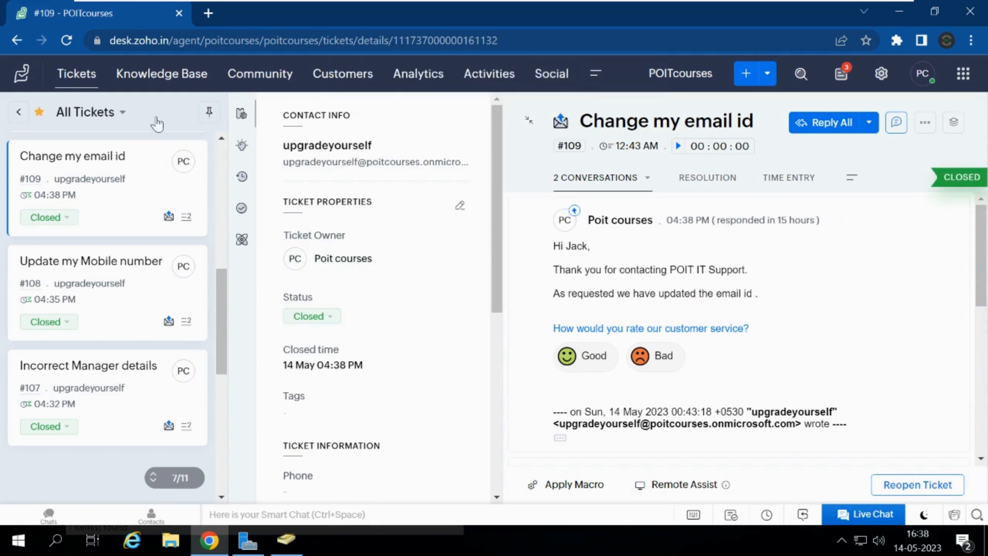
left_click(64, 75)
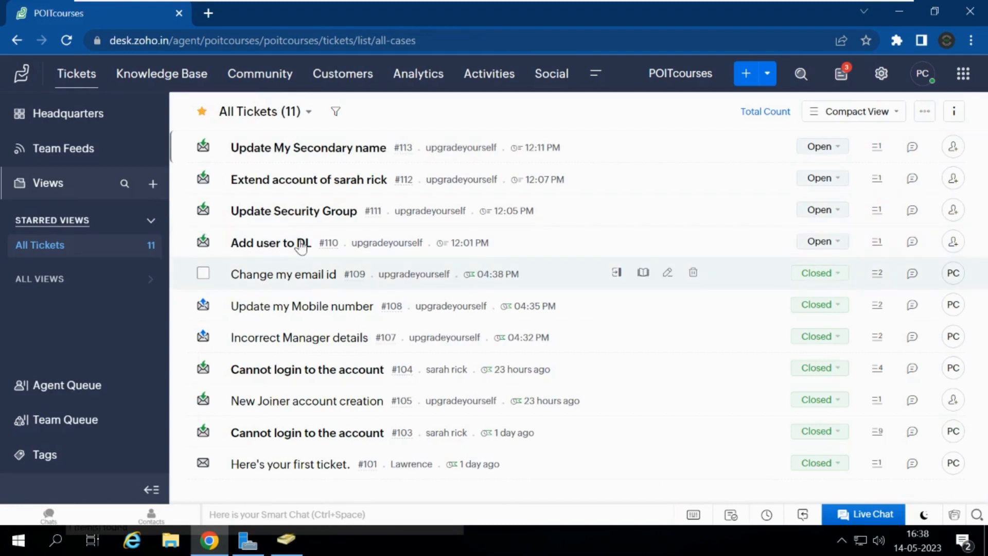
Step: Open ticket #110 'Add user to DL' and select the distribution list name network_team in its message
left_click(285, 244)
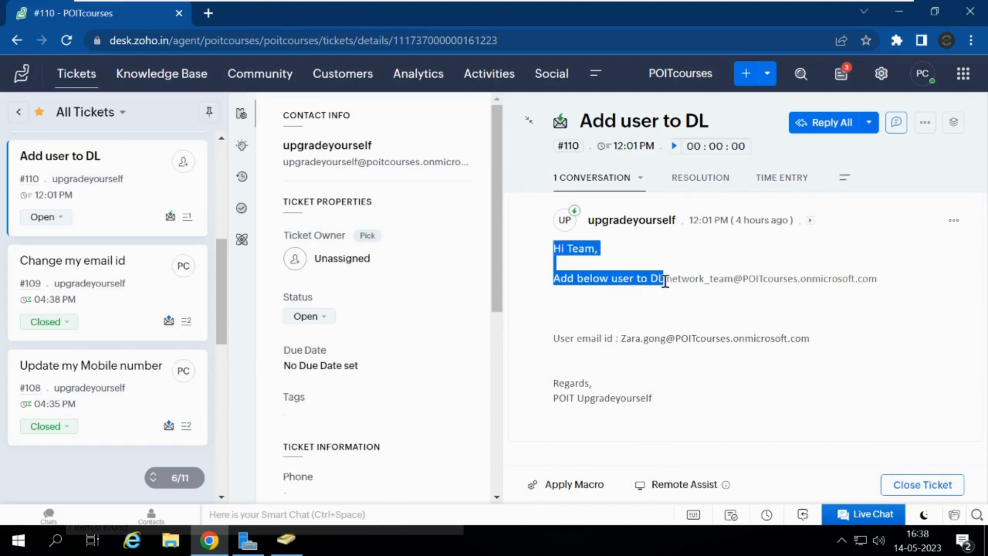
left_click_drag(665, 282, 877, 279)
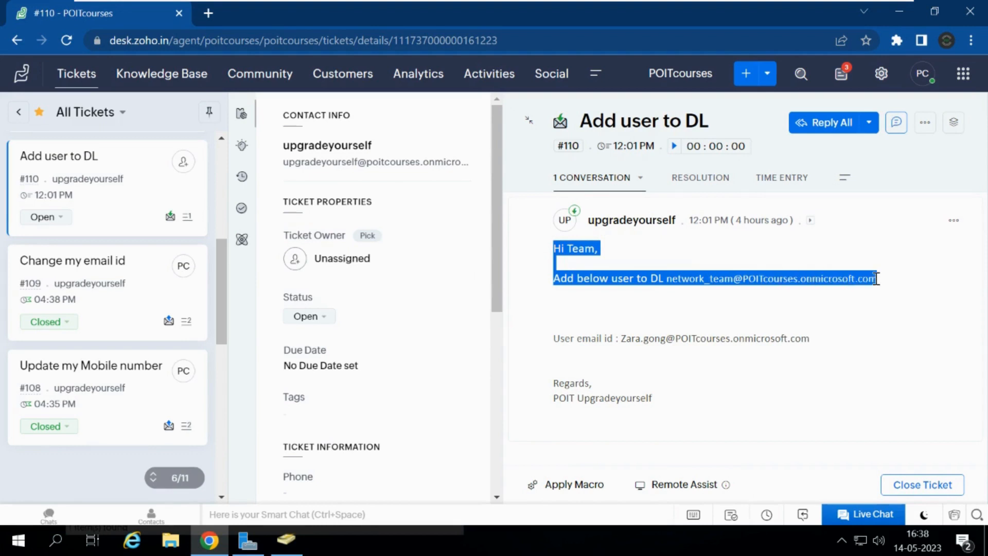
left_click(876, 279)
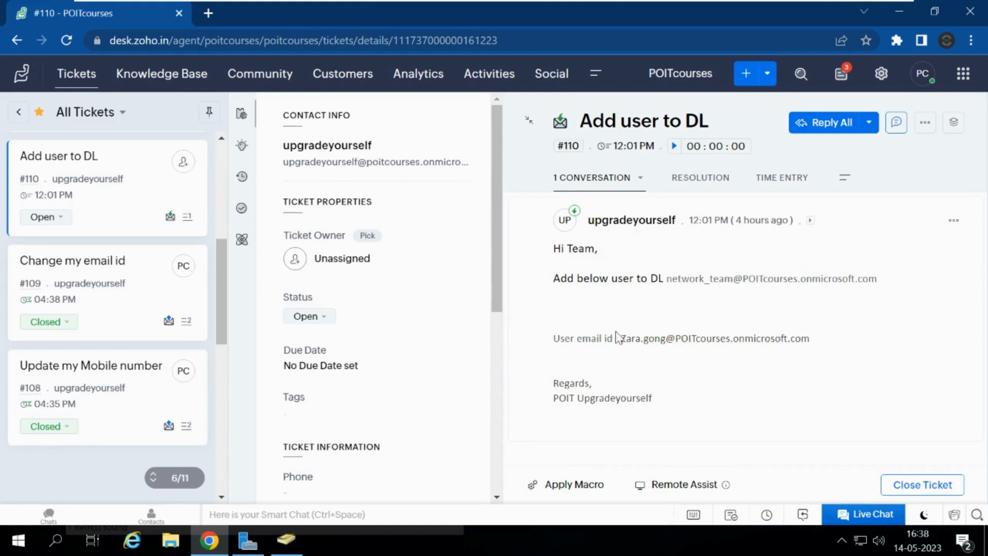
left_click_drag(623, 340, 681, 340)
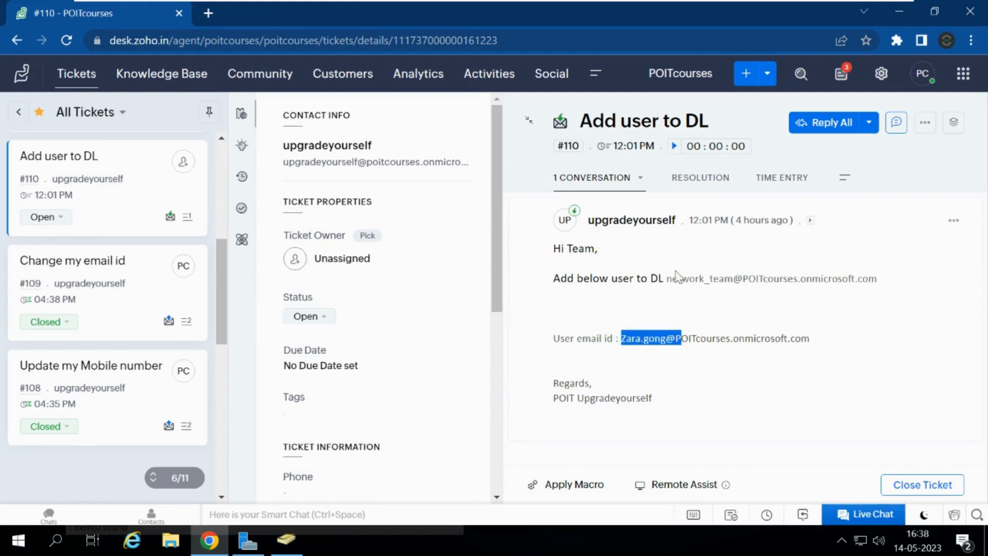
left_click_drag(665, 279, 735, 278)
key("ctrl+c")
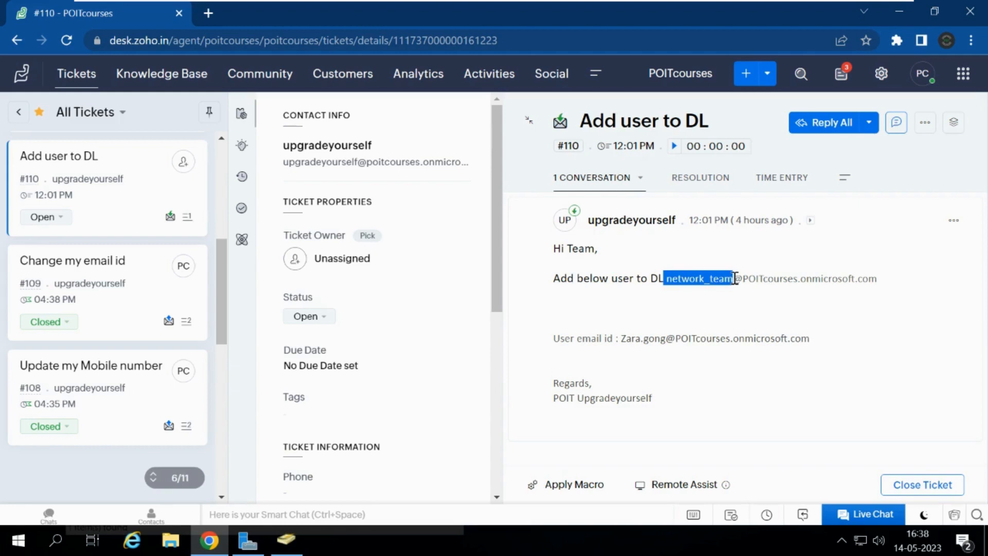
Step: Search Active Directory for the network_team group
left_click(292, 547)
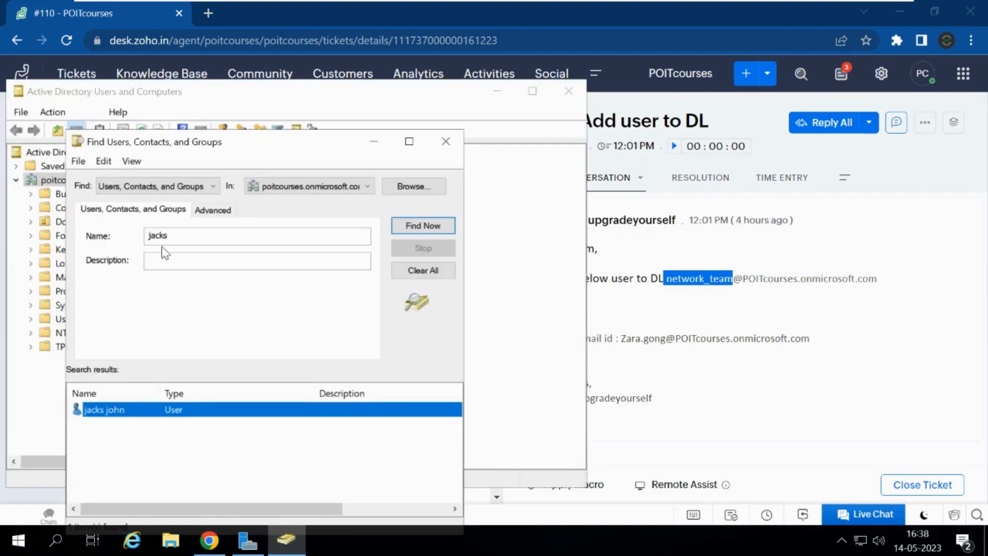
left_click_drag(174, 236, 114, 237)
key("ctrl+v")
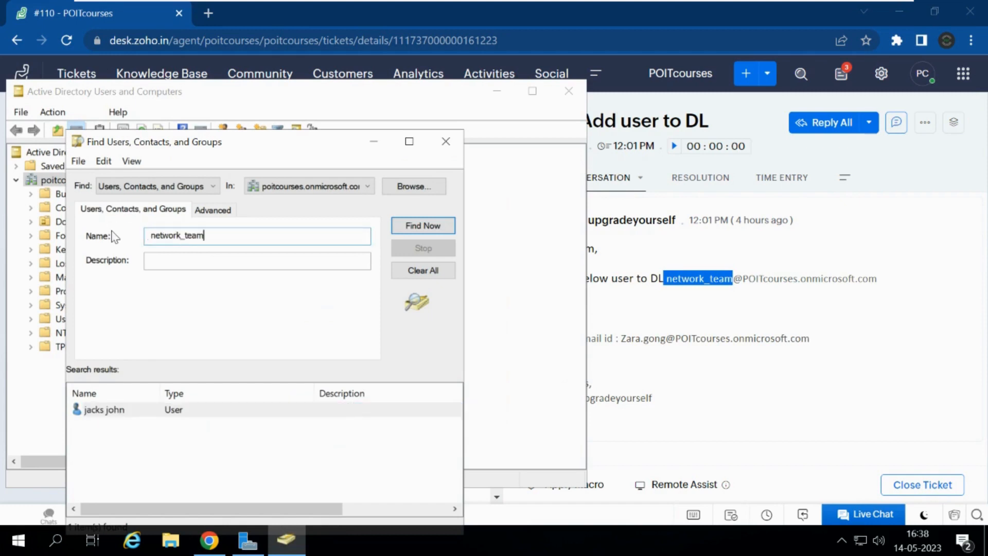
key("Return")
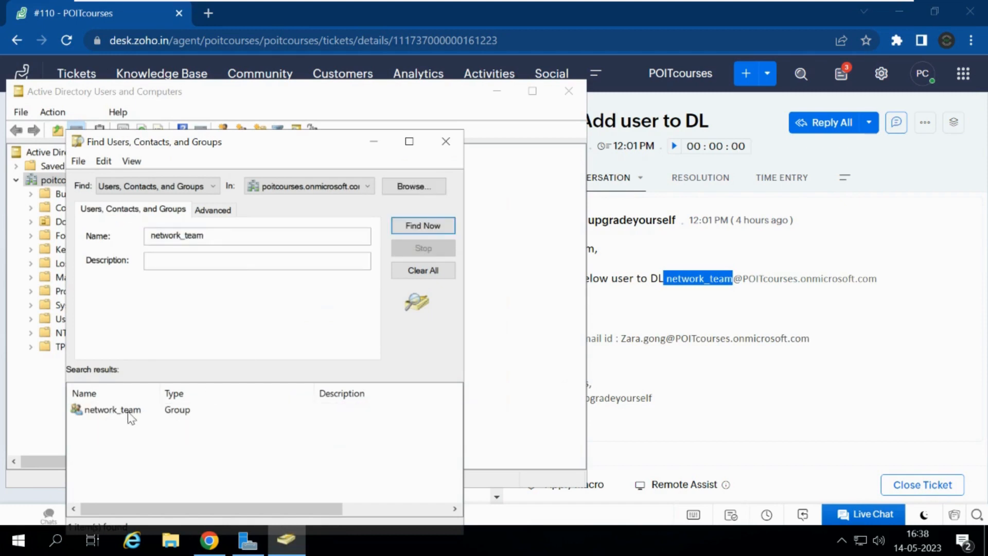
Step: Select the requested user's full e-mail address in ticket #110
left_click(651, 333)
double_click(651, 336)
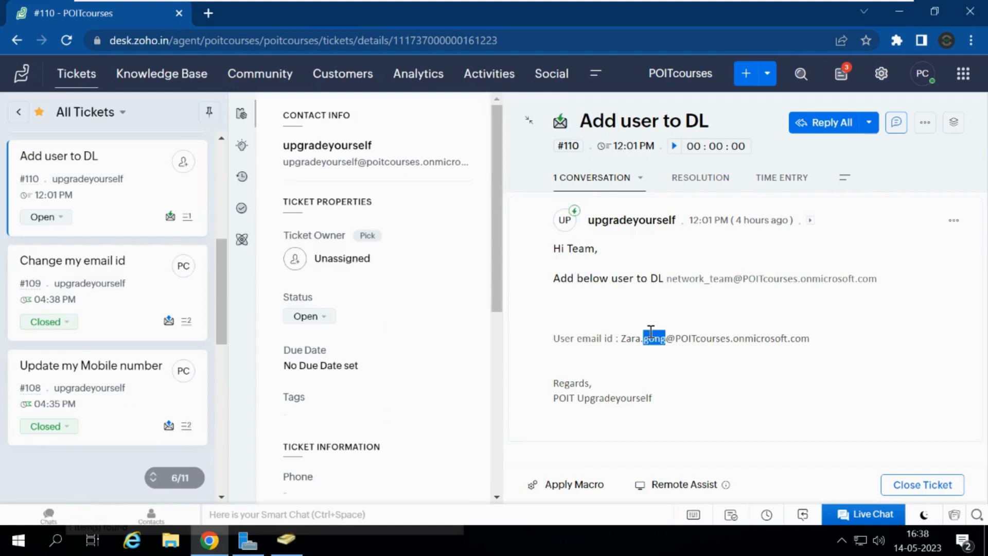
left_click(621, 339)
left_click_drag(622, 339, 674, 339)
left_click(807, 346)
left_click_drag(811, 341, 628, 334)
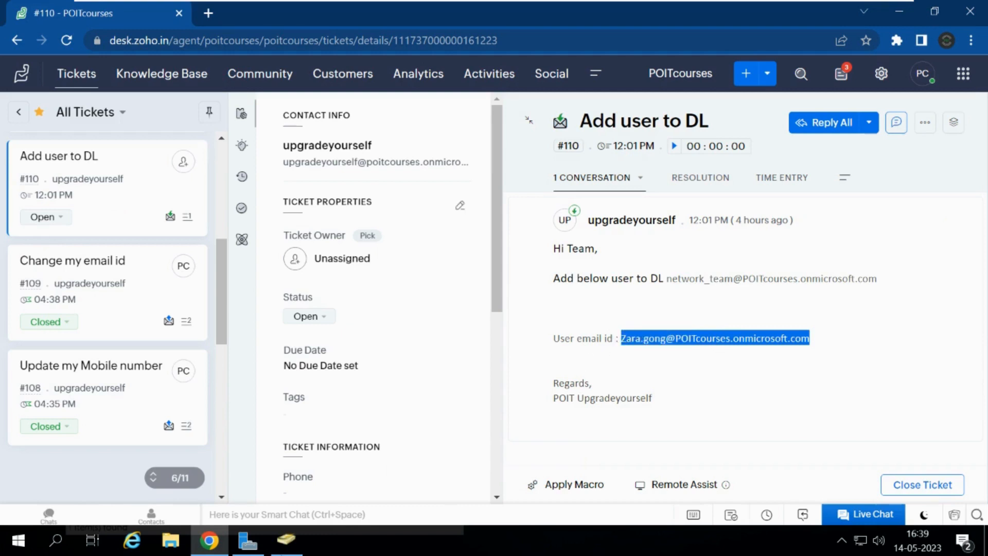
Step: Add that user to network_team's Members in its Properties, then Apply and OK
left_click(286, 540)
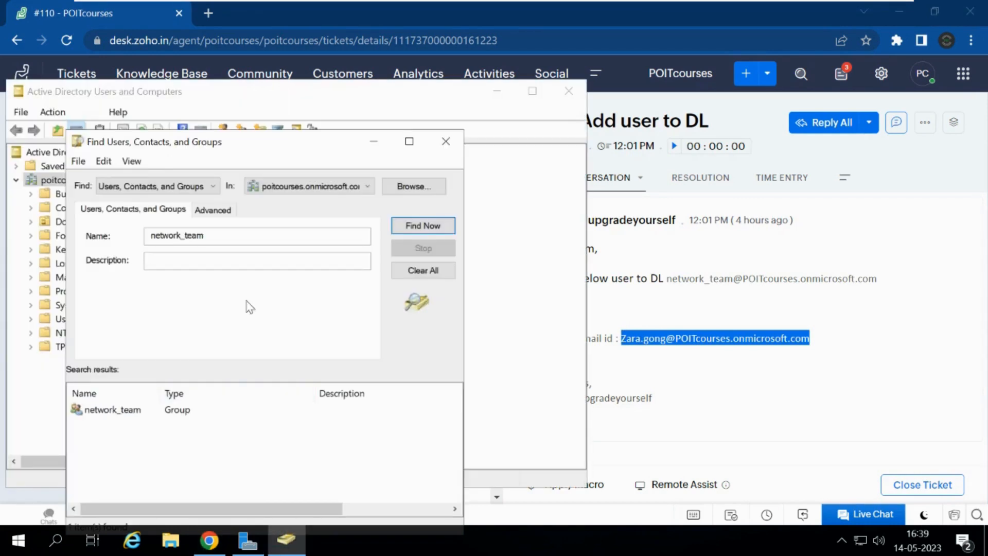
double_click(113, 410)
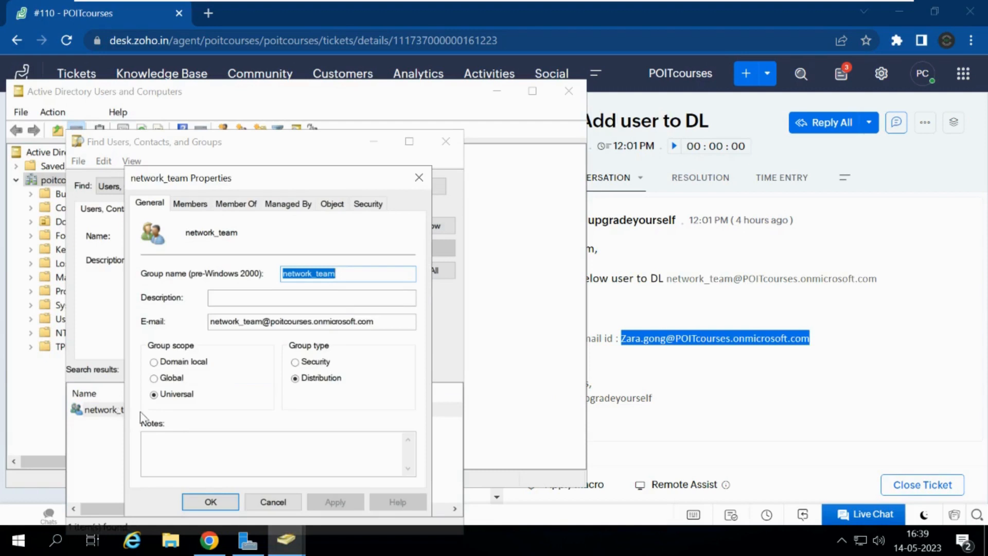
left_click(189, 204)
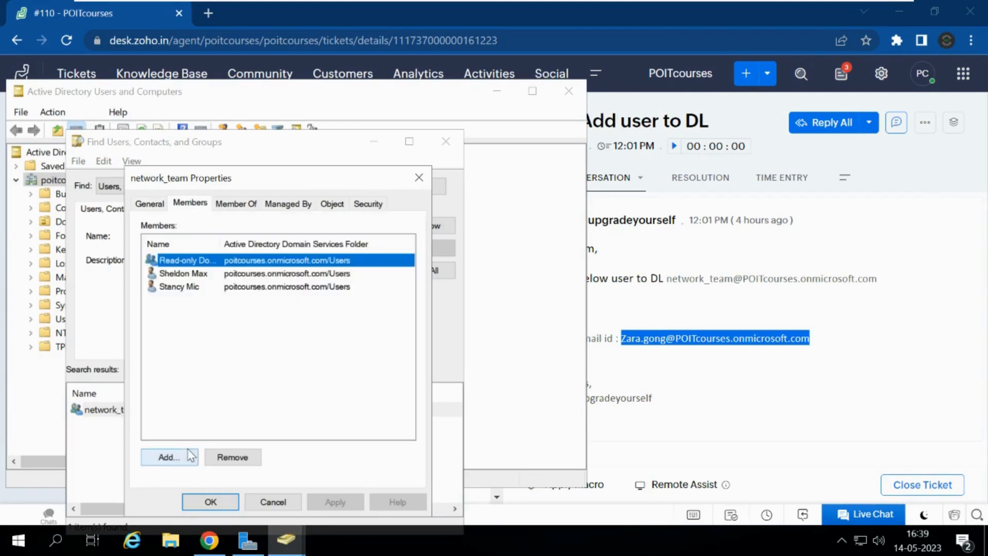
left_click(182, 457)
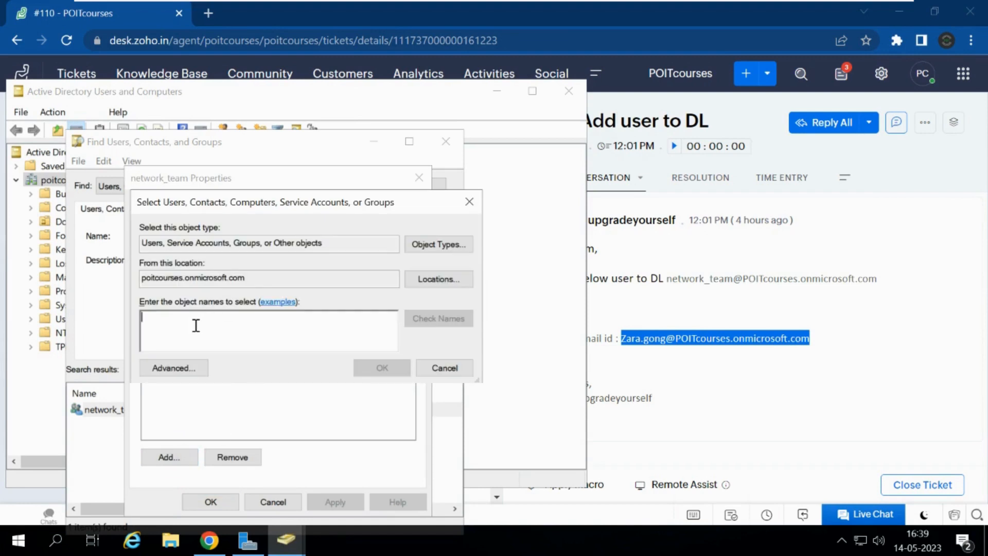
key("ctrl+v")
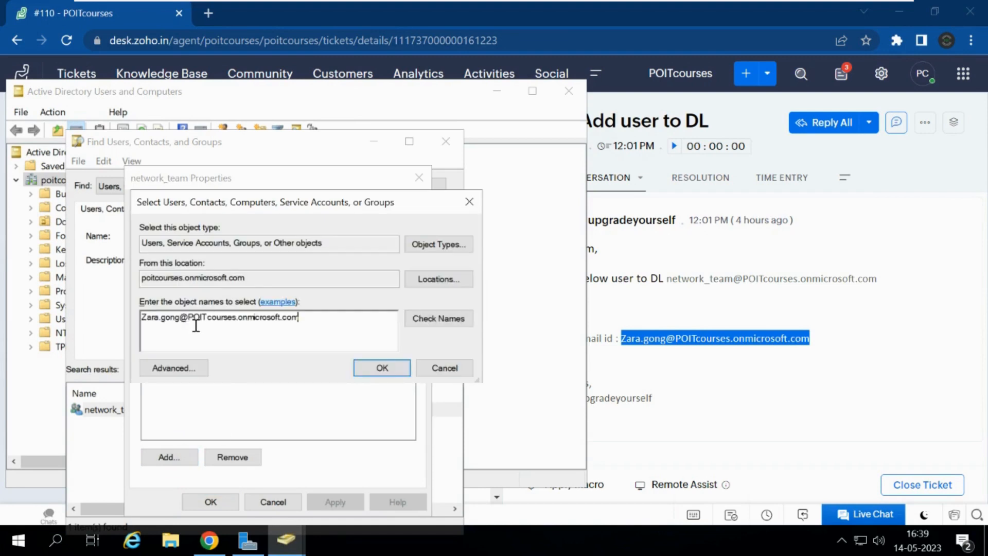
key("Return")
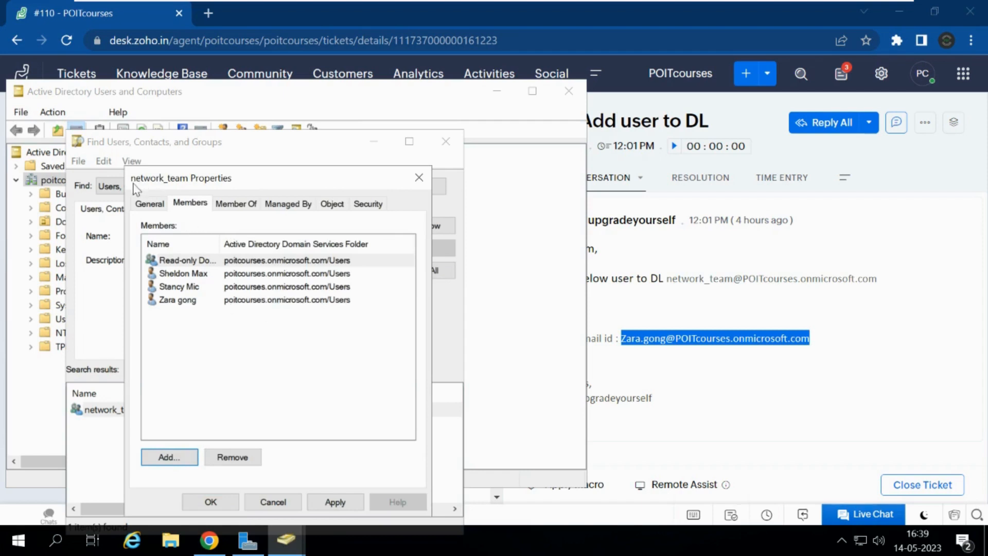
left_click(334, 504)
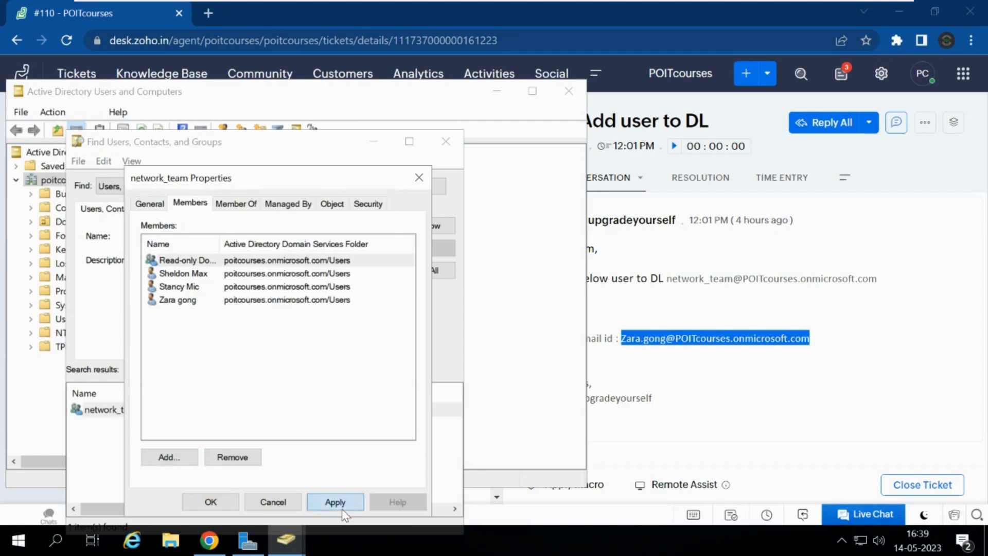
left_click(201, 503)
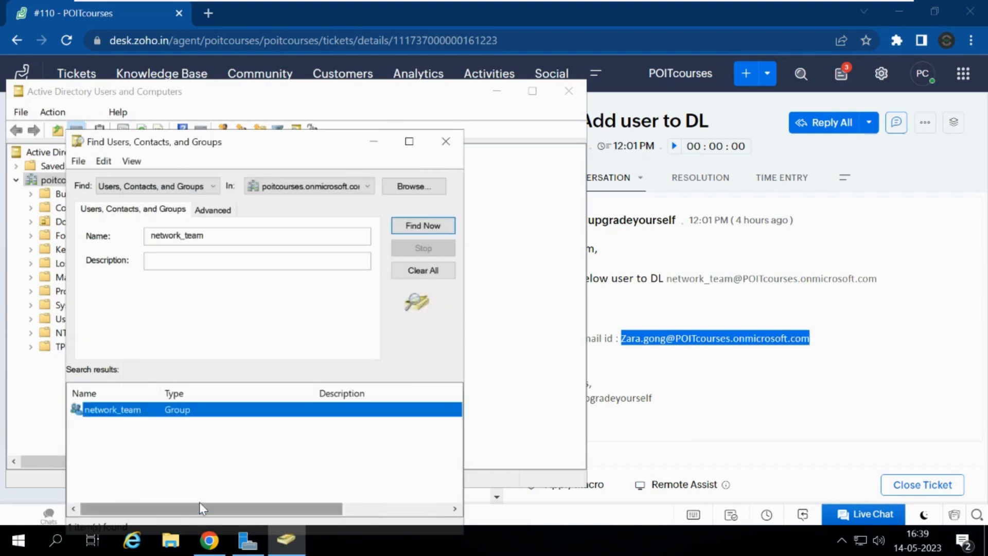
left_click(765, 384)
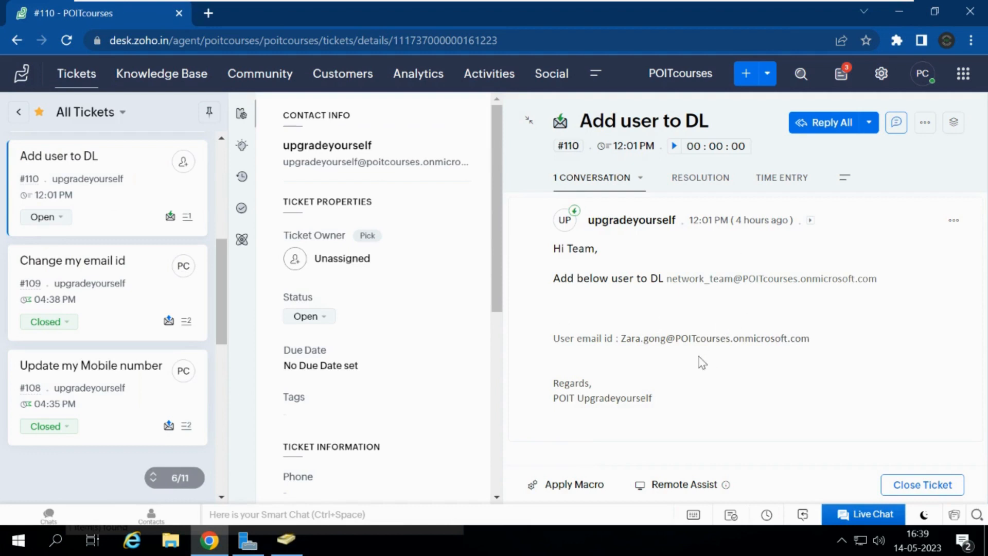
Step: Start a reply on #110 with a greeting and 'As requested we have updated the below DL with' the user
left_click(828, 128)
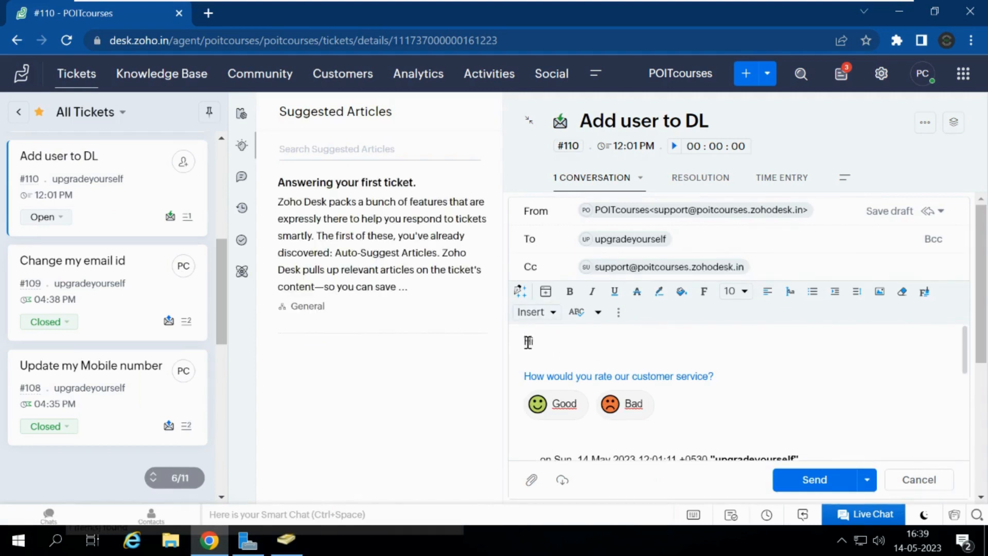
type("Hi PO")
key("BackSpace")
key("BackSpace")
key("BackSpace")
type(",")
key("Return")
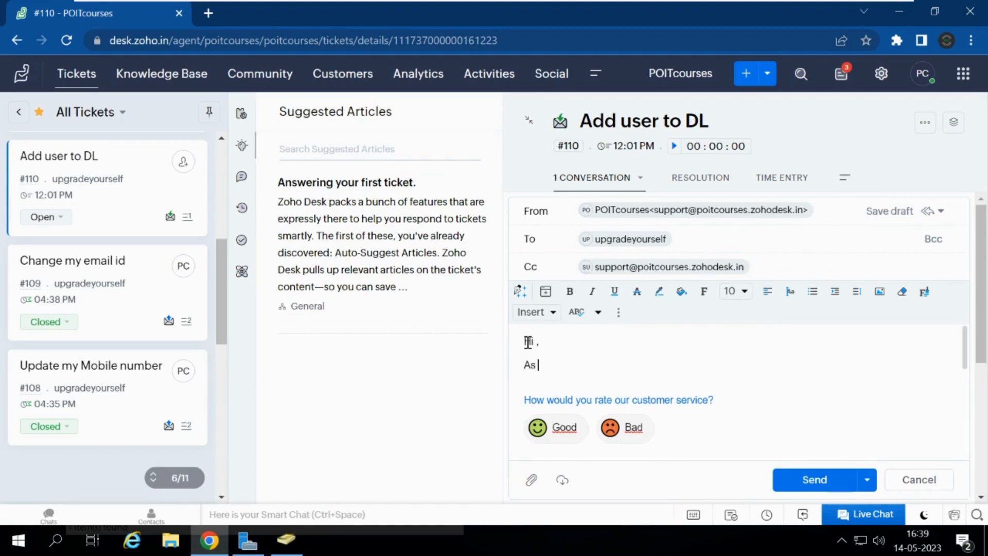
type("As requested we have upda")
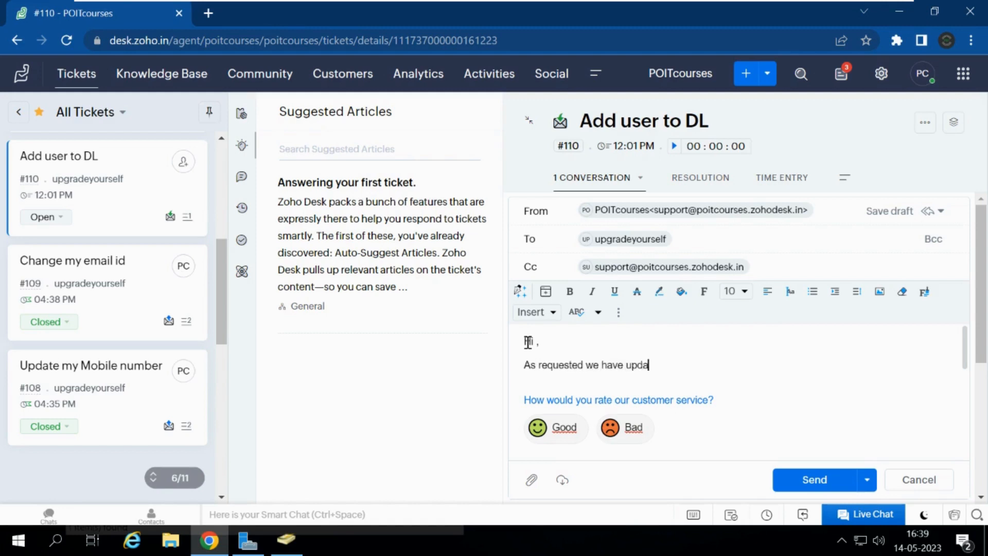
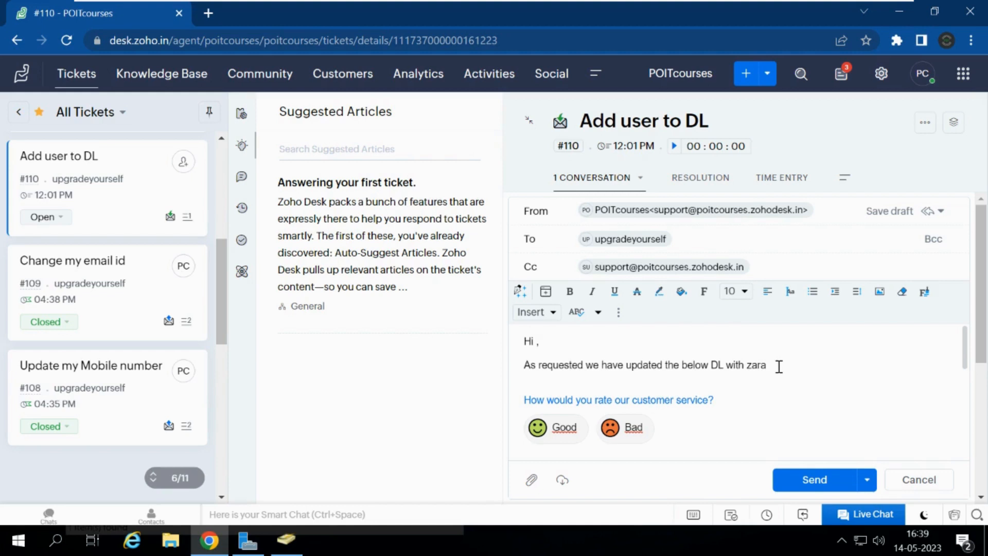
Step: Add a 'DL email :' line below the confirmation sentence
key("Return")
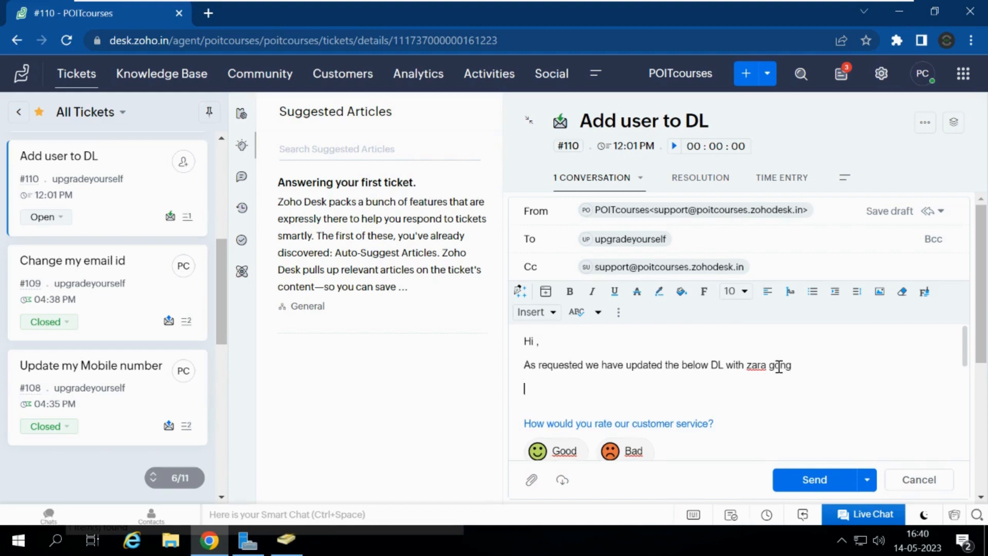
type("DL name")
key("BackSpace")
key("BackSpace")
key("BackSpace")
key("BackSpace")
key("BackSpace")
type("email :")
Step: Select the e-mail address from the network_team group's properties, then close them
left_click(293, 550)
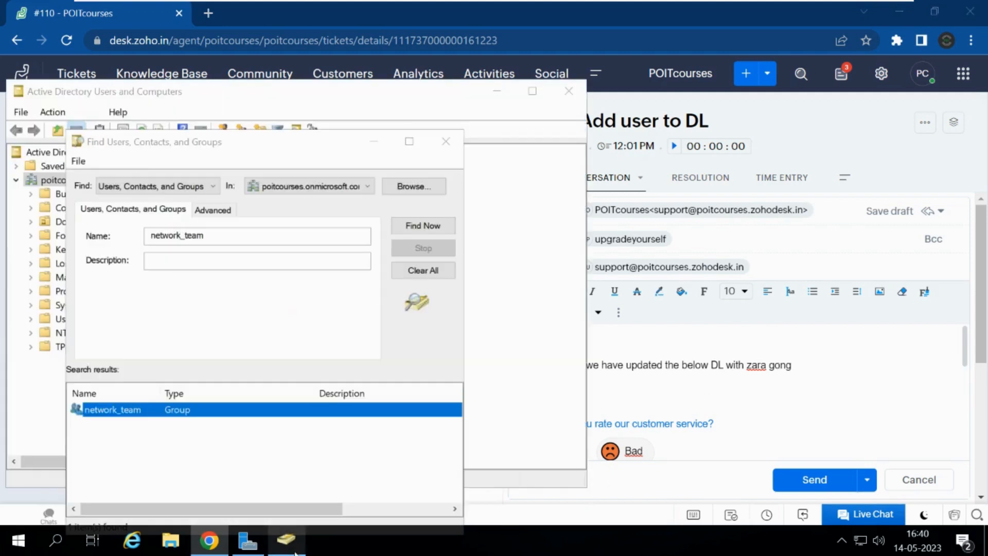
left_click(121, 419)
left_click(131, 415)
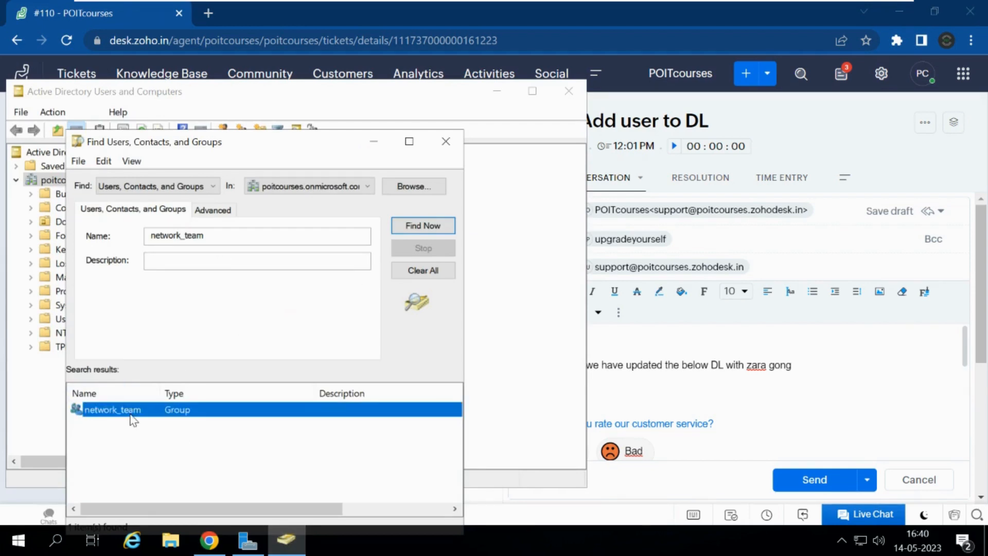
double_click(133, 417)
left_click(404, 324)
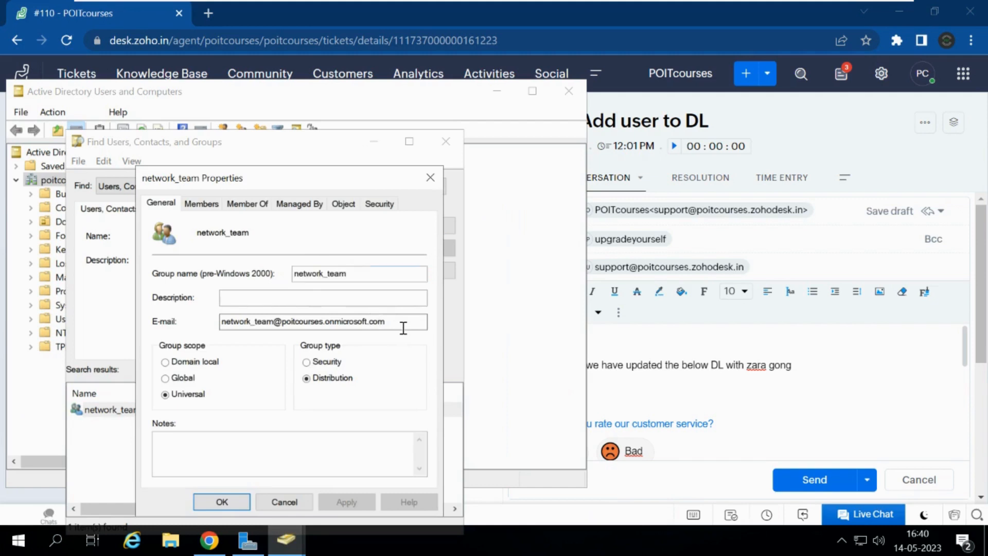
left_click_drag(404, 324, 209, 320)
key("ctrl+c")
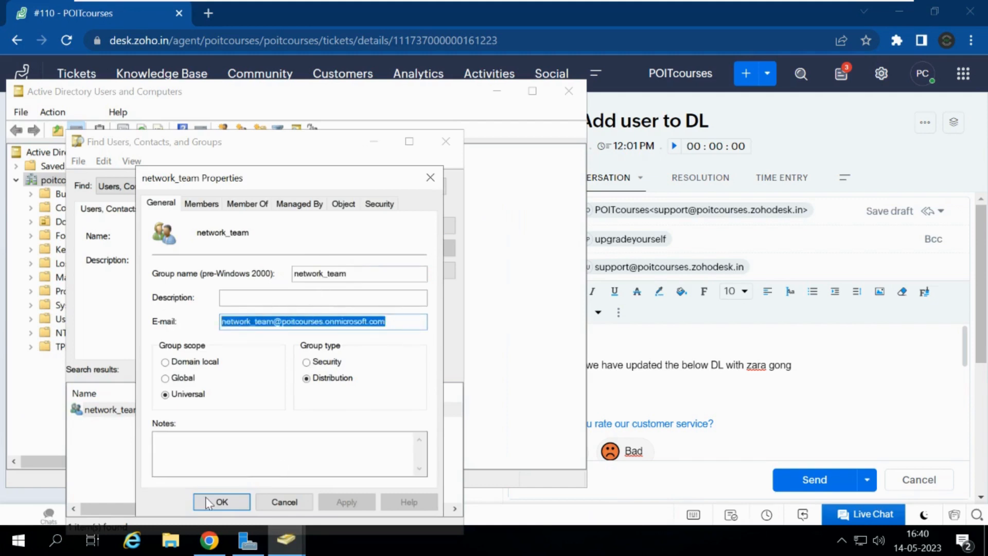
left_click(221, 502)
Step: Paste the network_team e-mail after 'DL email :' and send the #110 reply
left_click(629, 389)
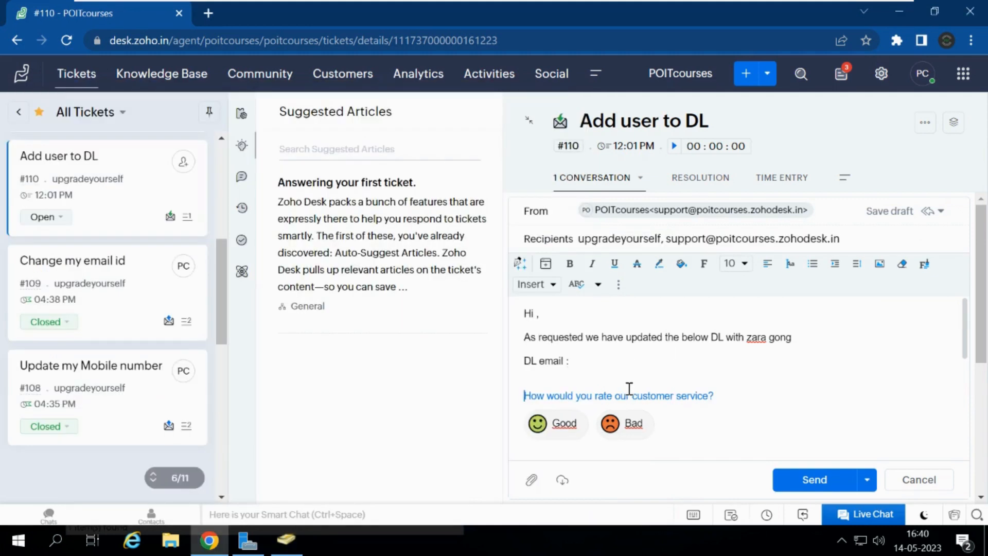
left_click(594, 359)
key("ctrl+v")
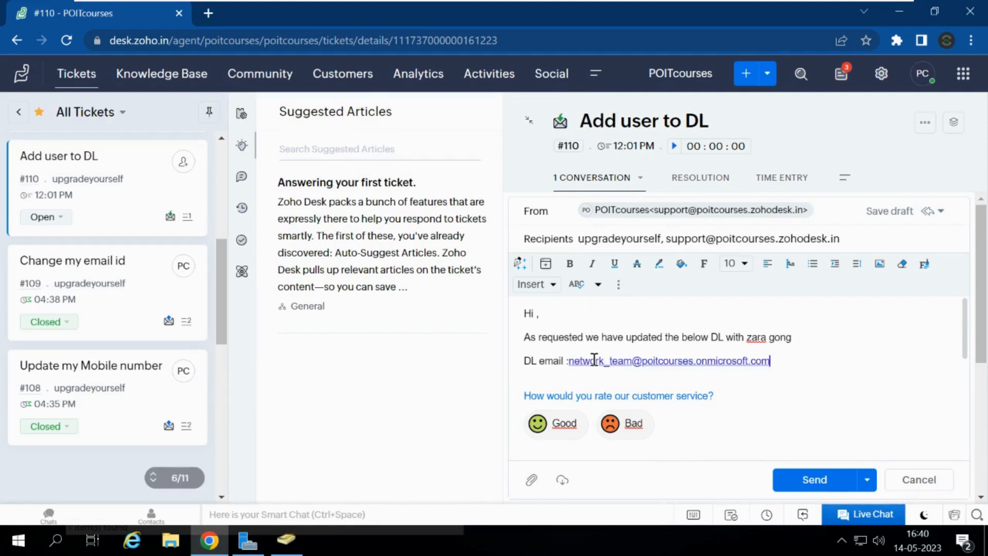
left_click(572, 362)
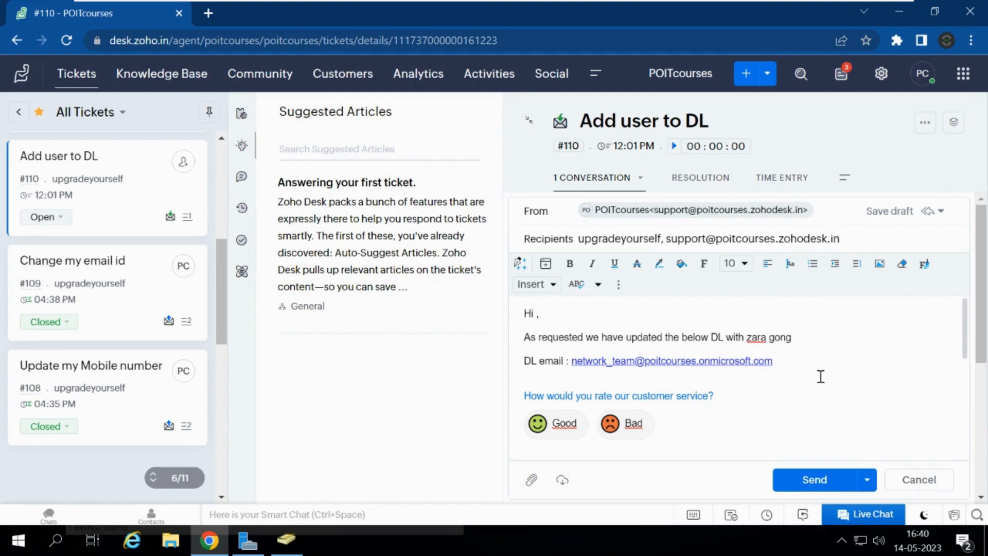
left_click(802, 481)
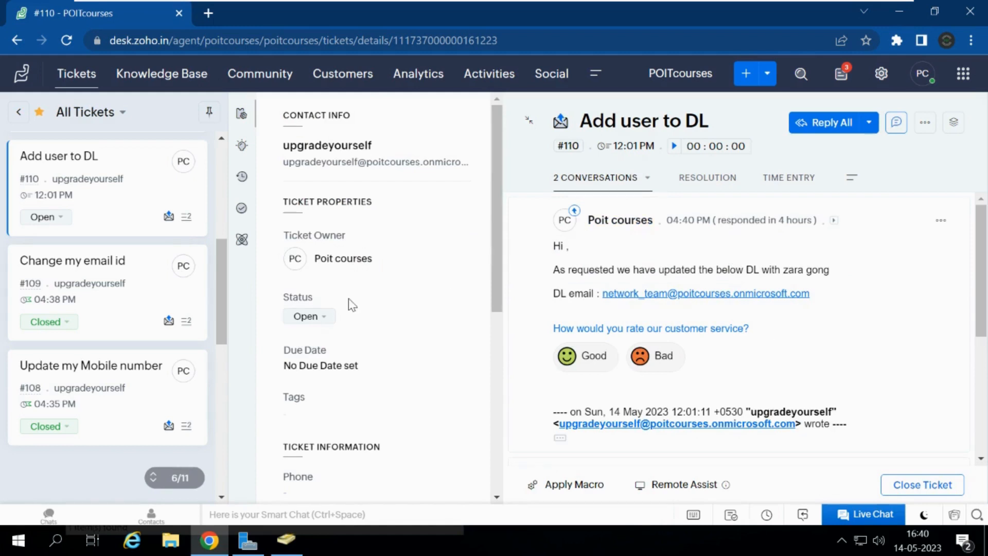
Step: Set ticket #110's status to Closed and go back to the All Tickets list
left_click(323, 318)
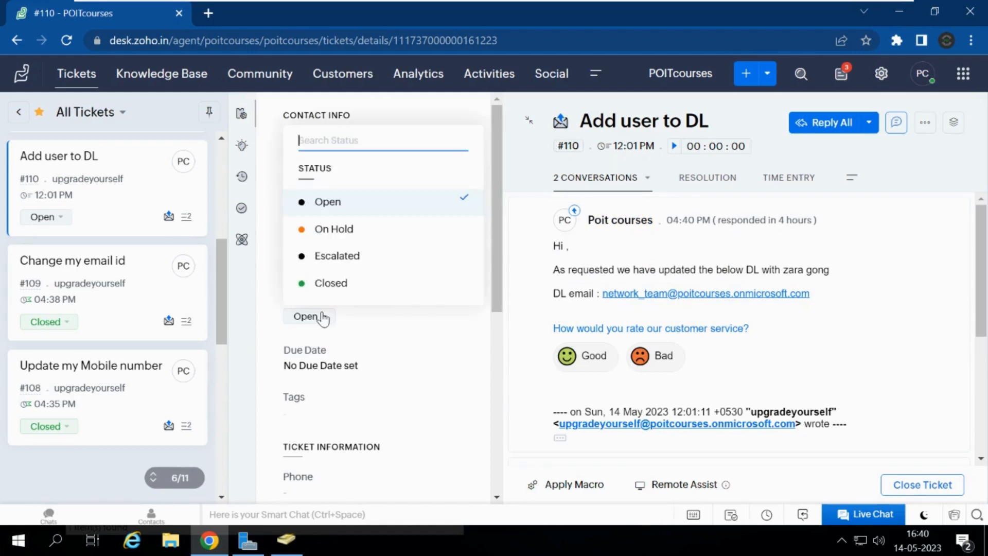
left_click(338, 287)
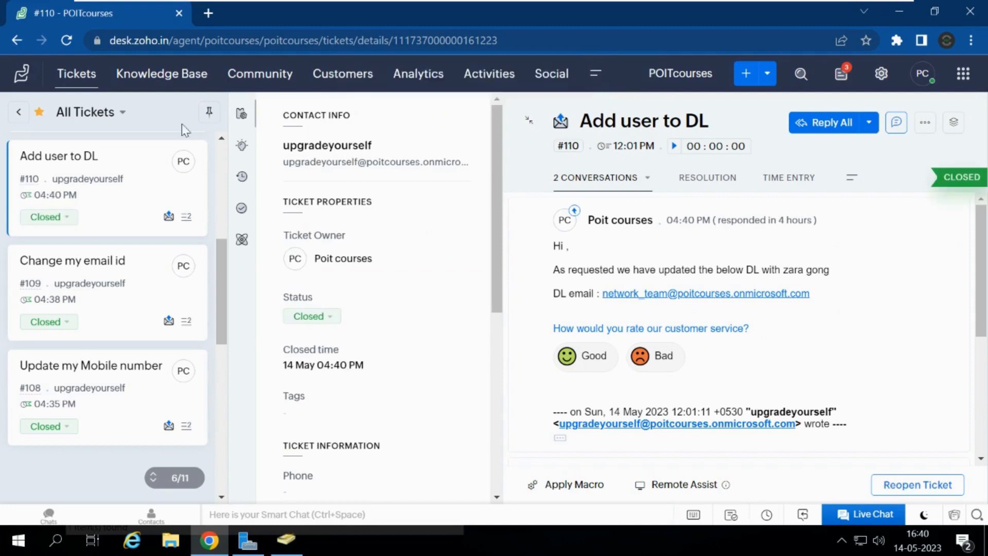
left_click(76, 82)
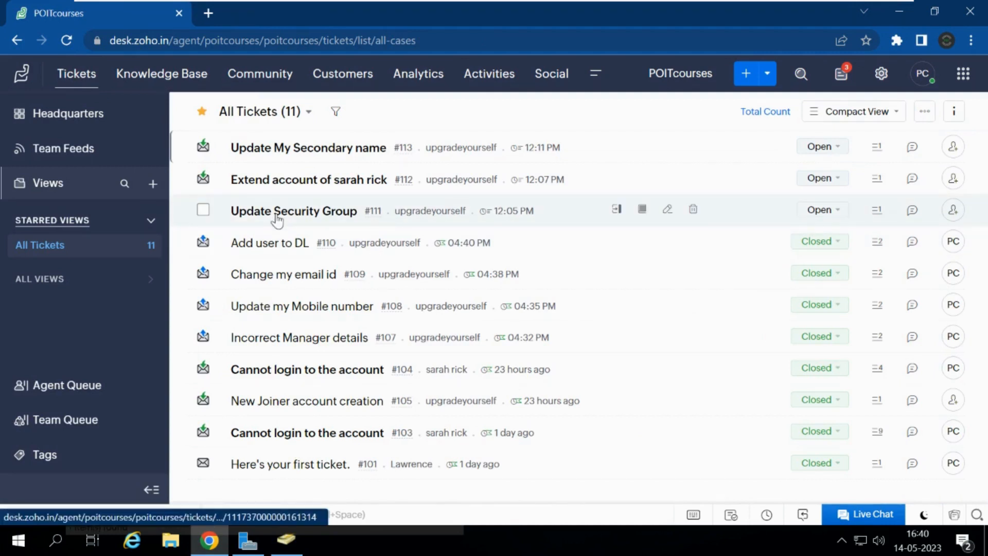
Step: Open ticket #111 'Update Security Group' and select the group name gl-vpnconnect
left_click(277, 219)
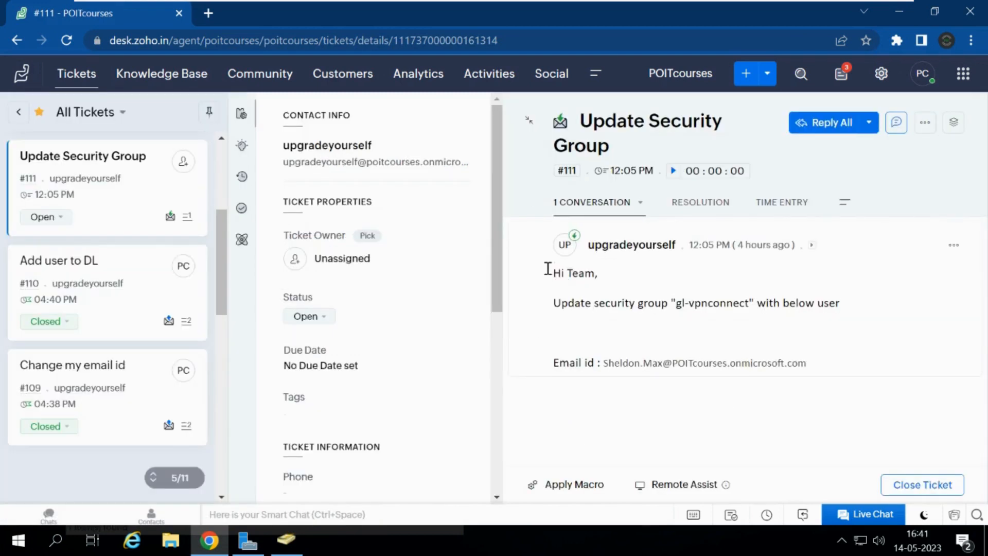
left_click_drag(556, 274, 698, 316)
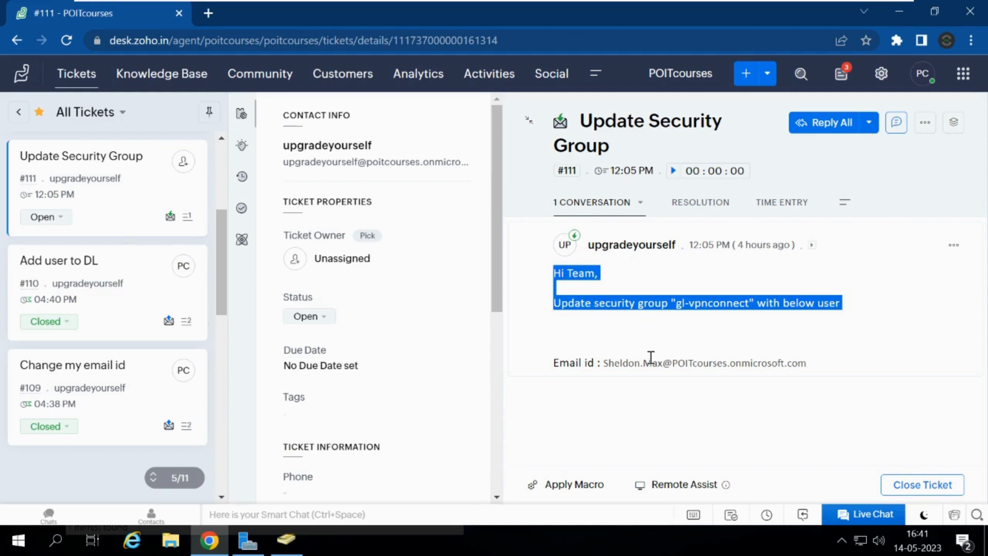
left_click(656, 325)
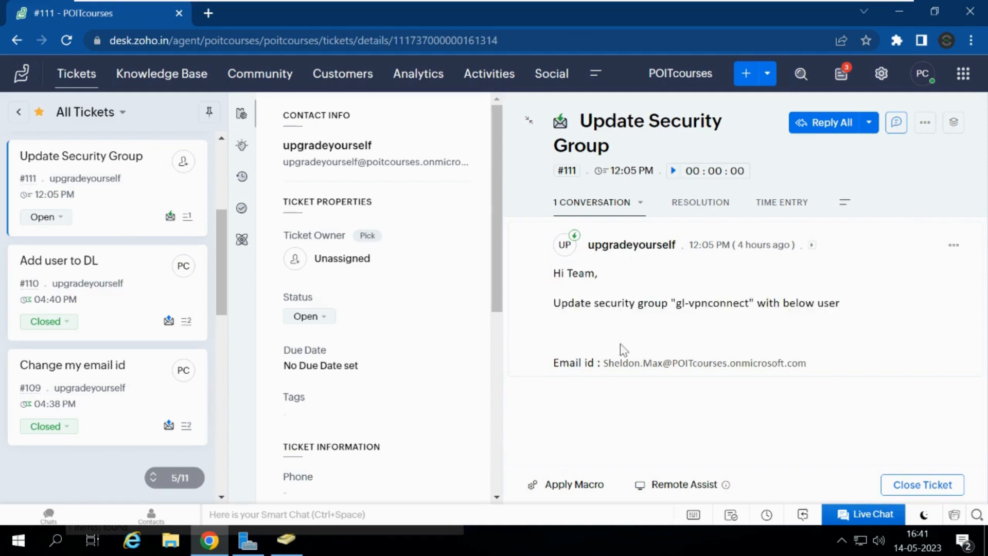
left_click_drag(605, 363, 807, 370)
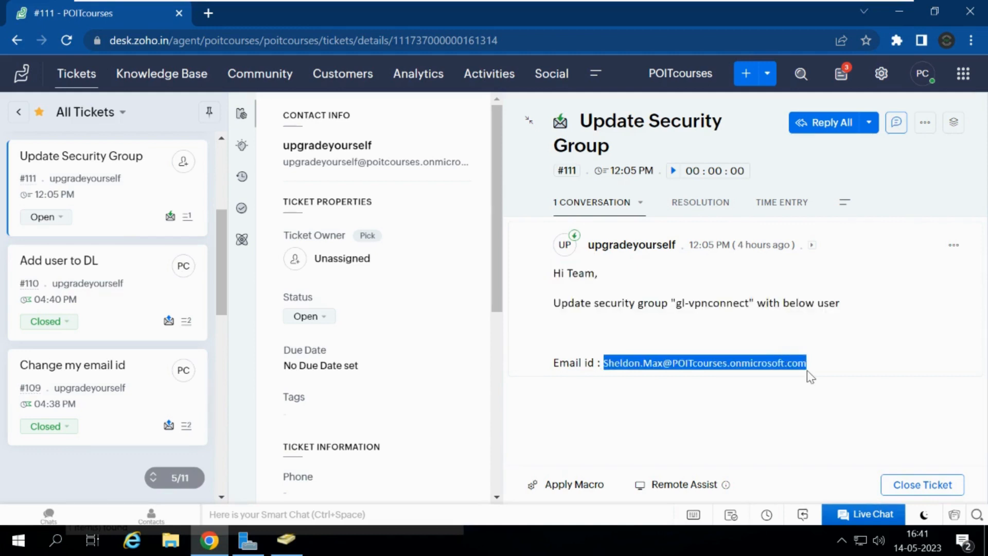
left_click_drag(679, 306, 751, 304)
key("ctrl+c")
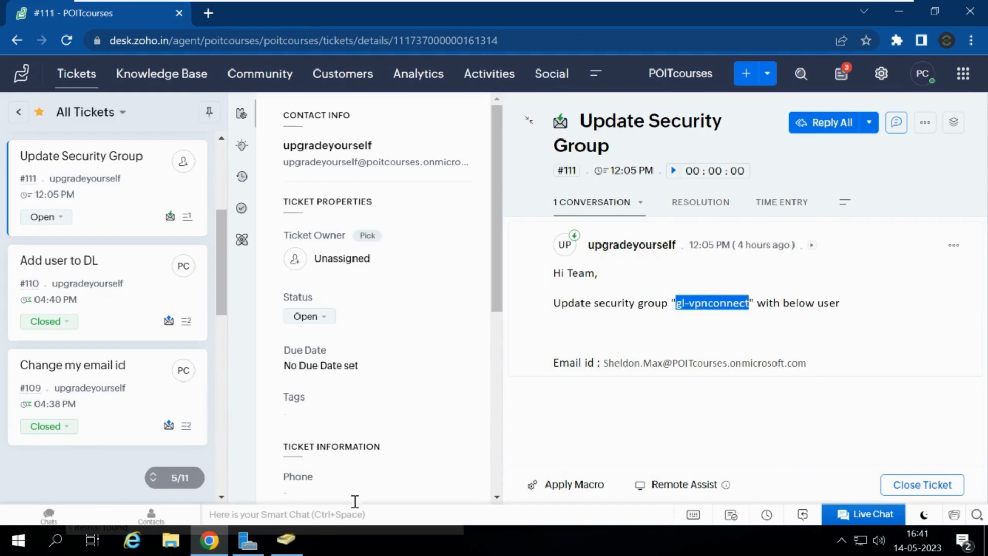
Step: Search Active Directory for gl-vpnconnect and open its Members list
left_click(292, 550)
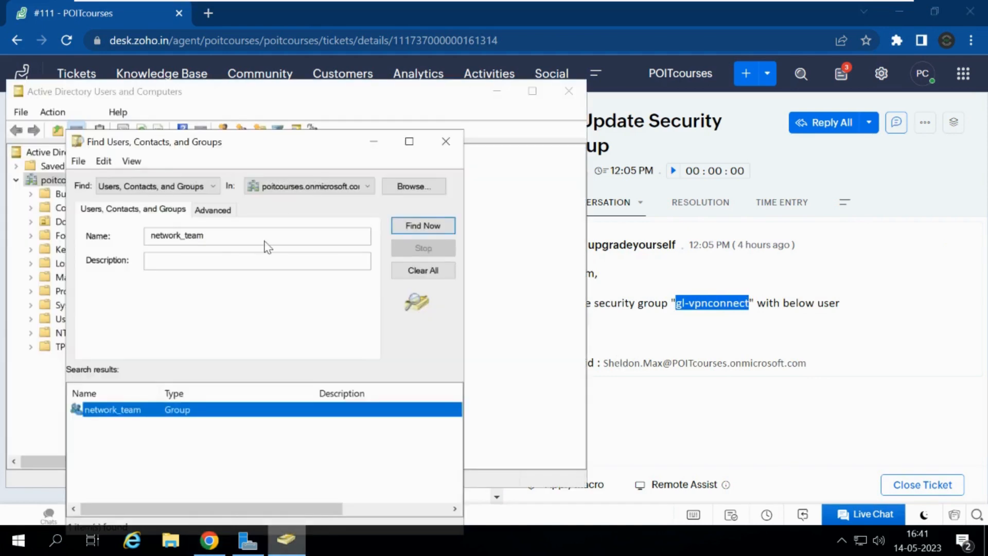
left_click_drag(226, 240, 100, 223)
key("ctrl+v")
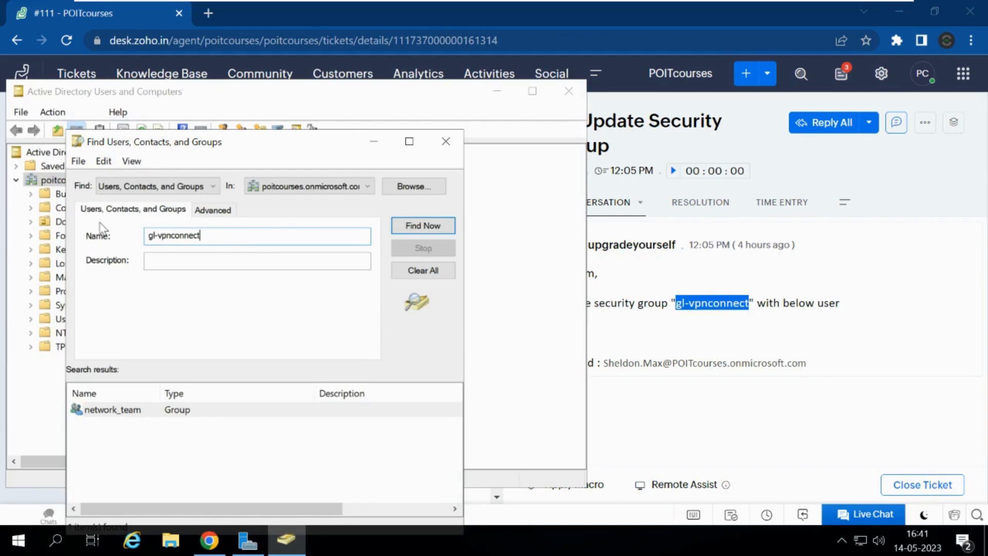
key("Return")
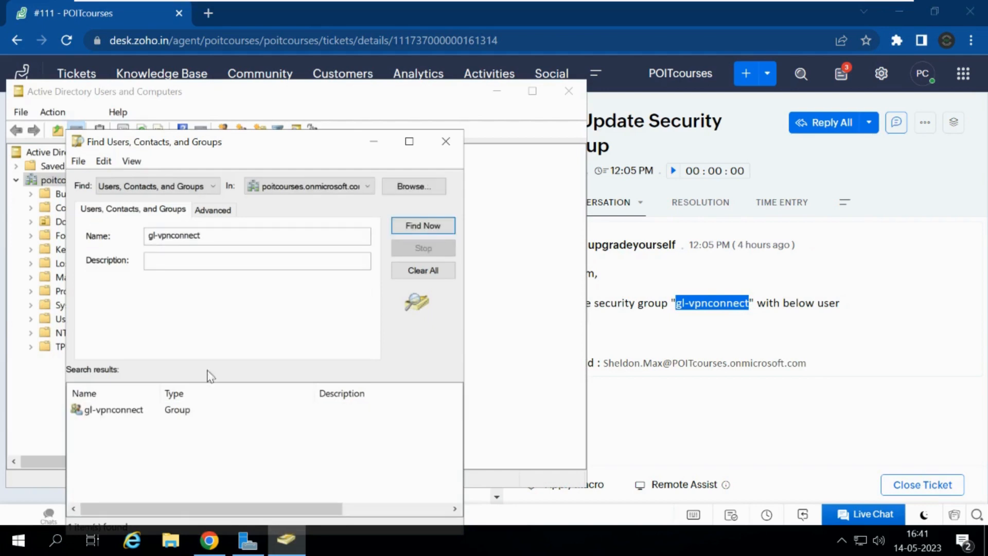
double_click(138, 415)
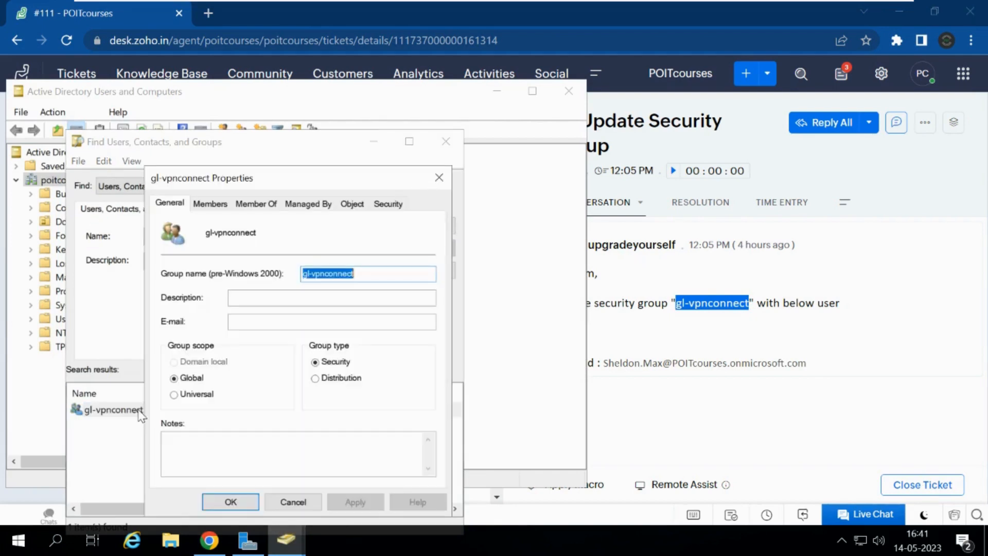
left_click(201, 204)
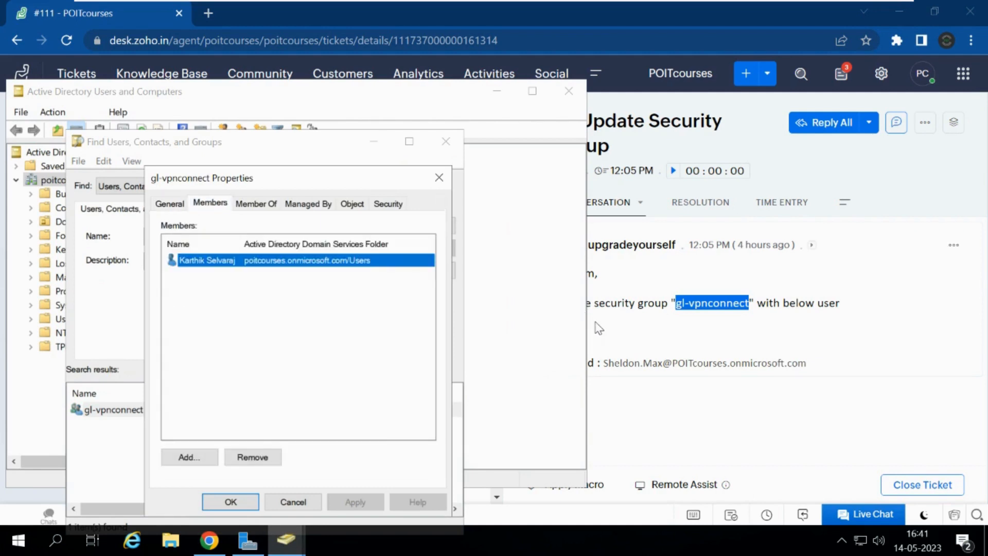
Step: Add the user e-mail selected in ticket #111 as a gl-vpnconnect member, then Apply and OK
left_click(602, 359)
left_click_drag(603, 363, 824, 369)
key("ctrl+c")
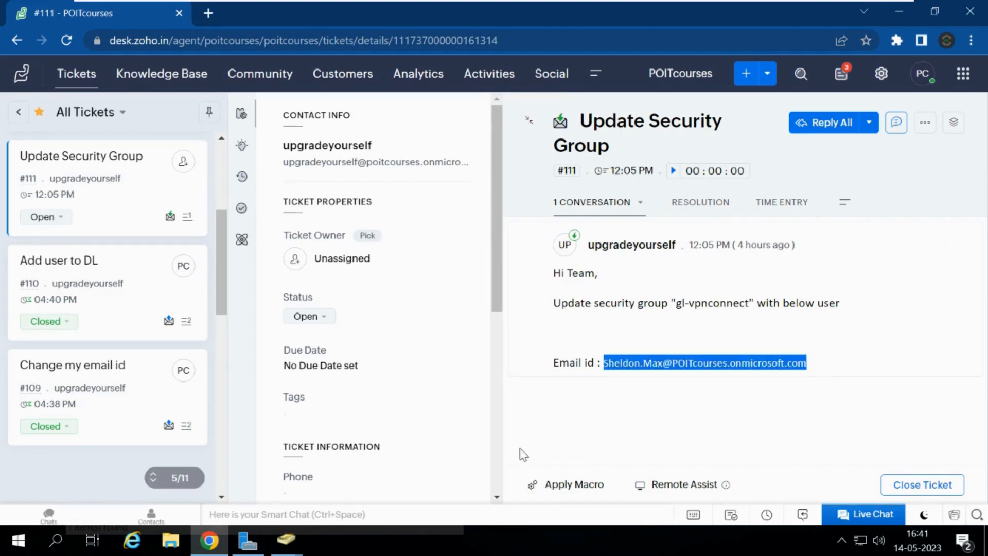
mouse_move(285, 540)
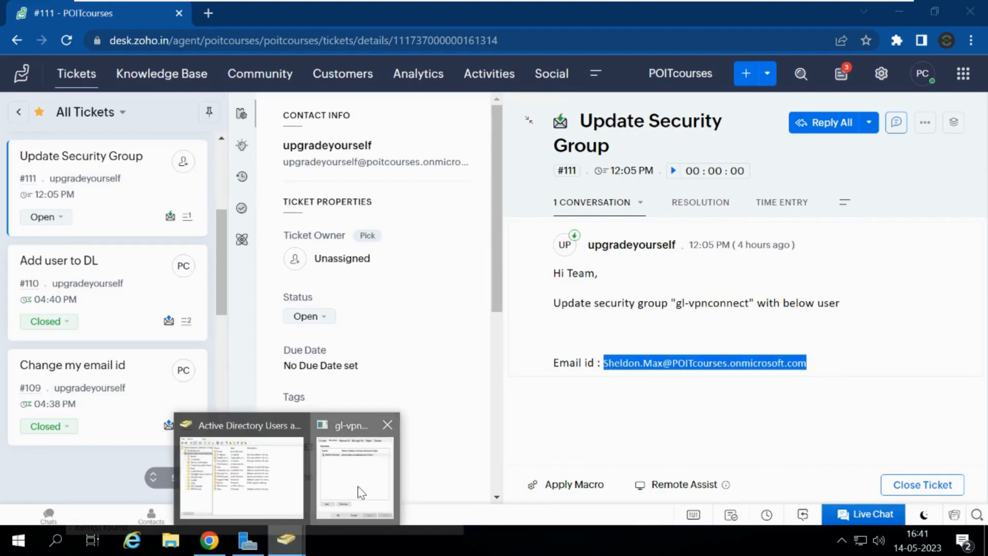
left_click(358, 486)
left_click(175, 461)
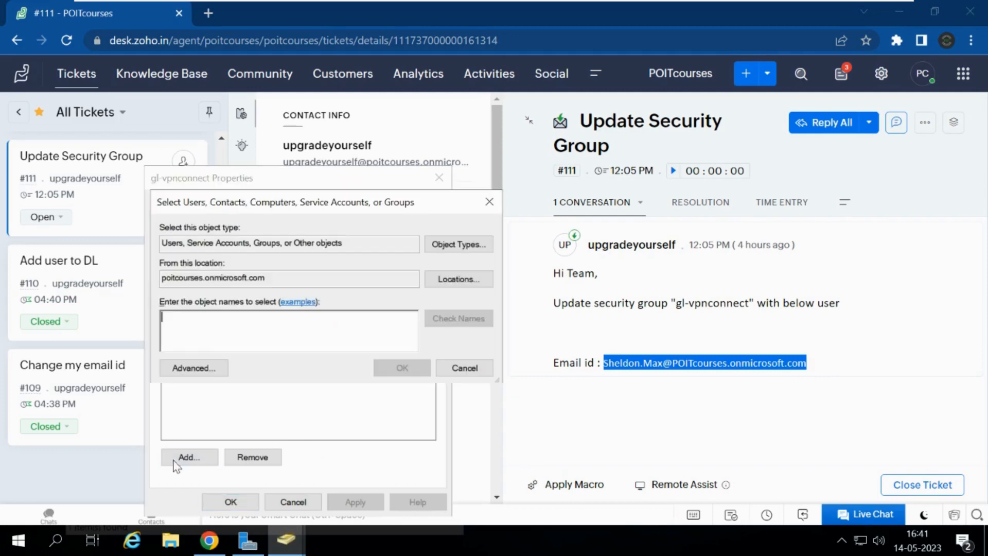
key("ctrl+v")
key("Return")
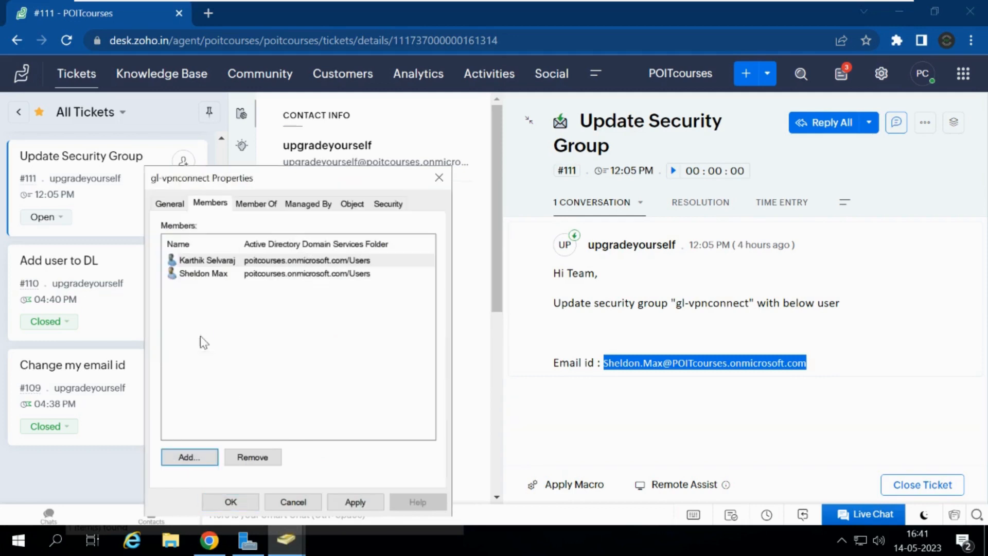
left_click(355, 501)
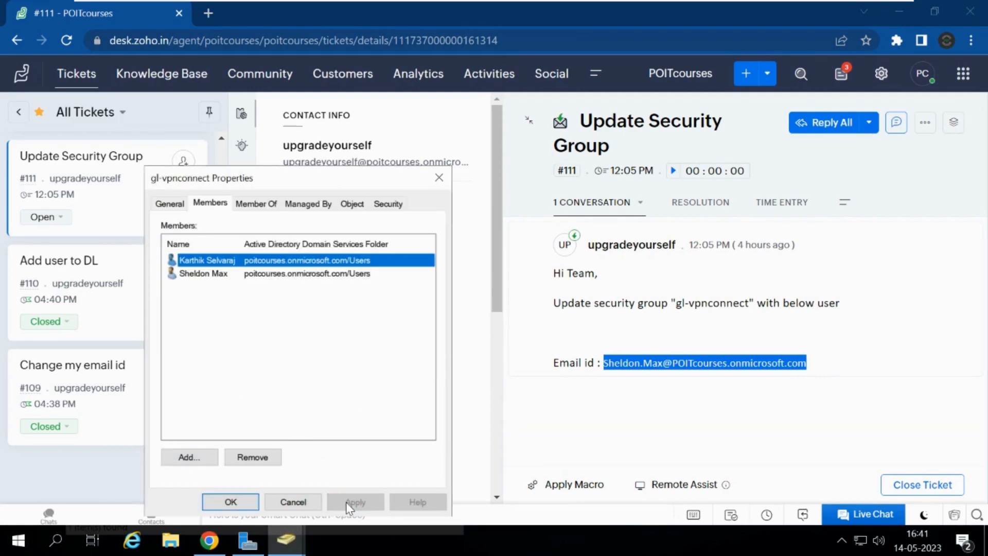
left_click(231, 500)
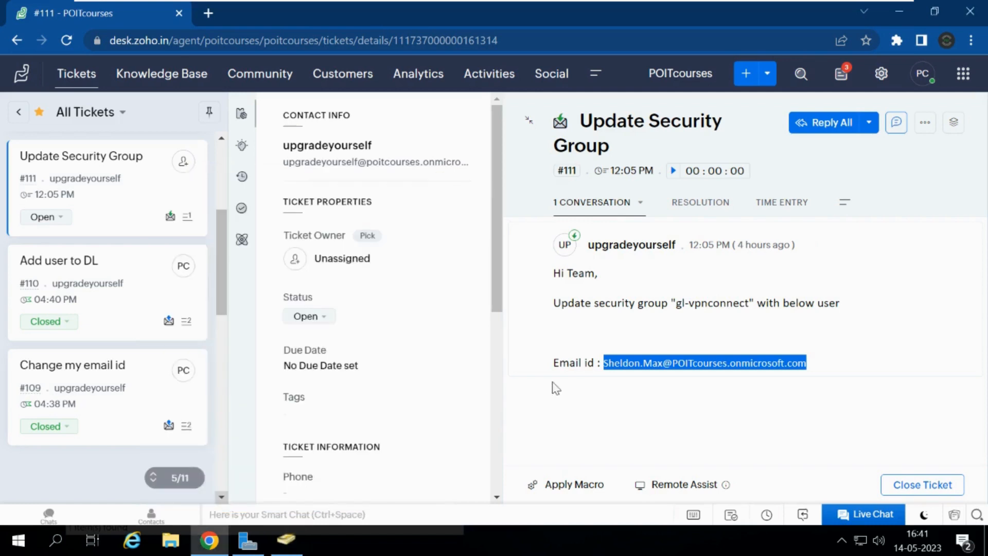
left_click(667, 393)
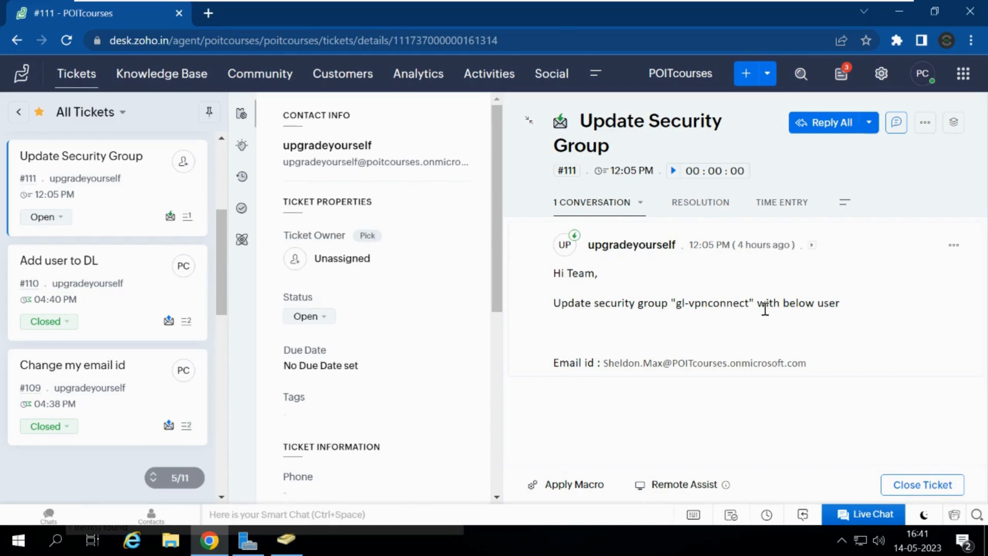
left_click(284, 550)
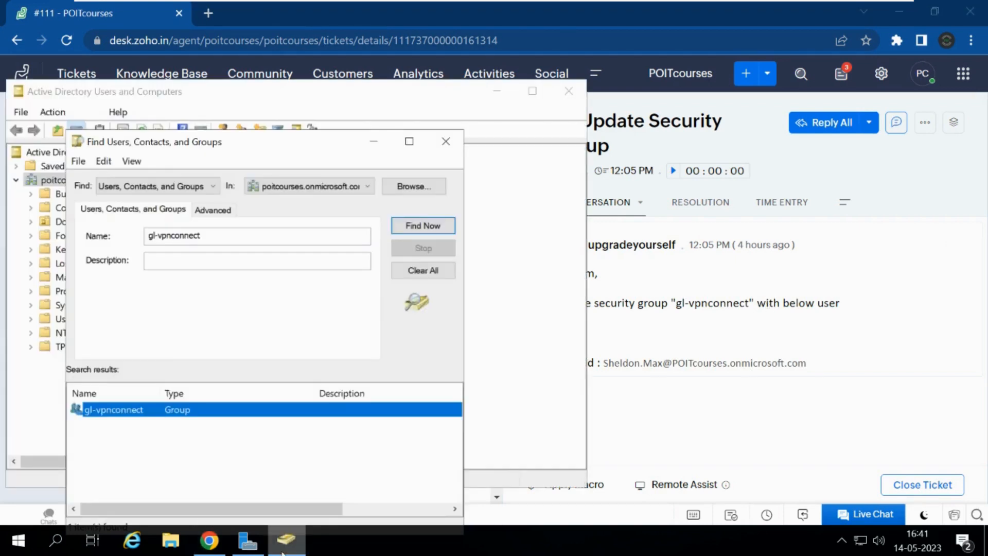
double_click(180, 416)
left_click(245, 205)
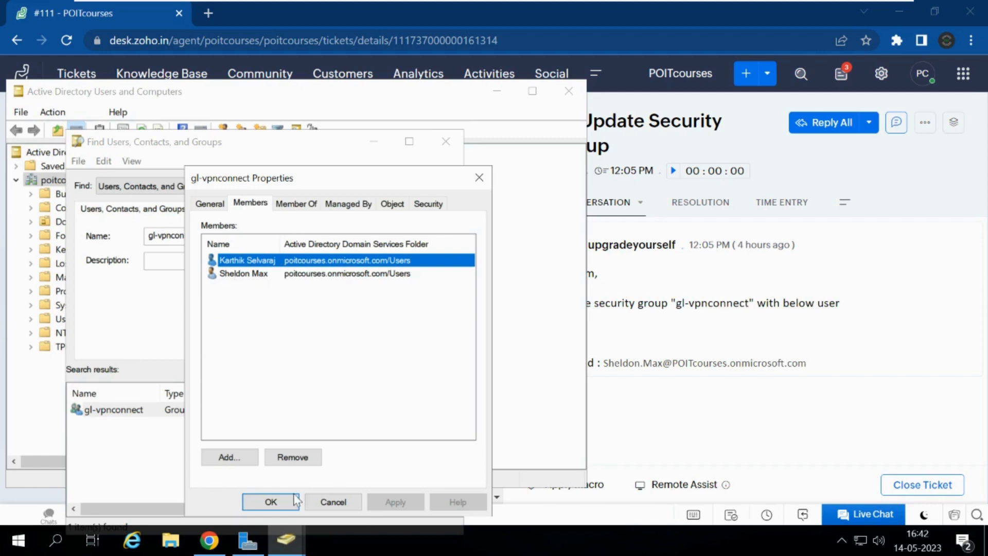
left_click(271, 502)
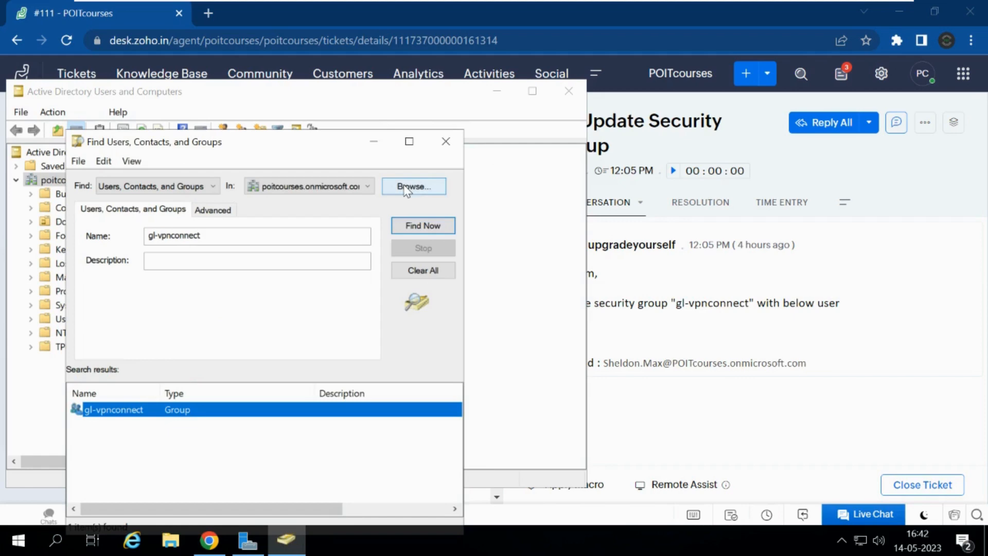
left_click(446, 141)
left_click(855, 289)
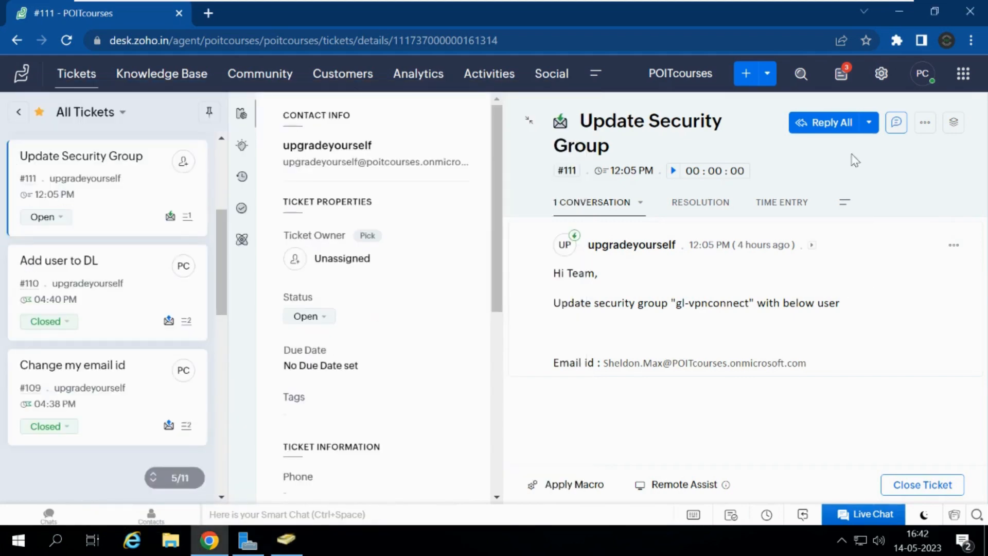
Step: Start a Reply All on #111 with 'Hi,' and 'As requested we have added the use'
left_click(833, 125)
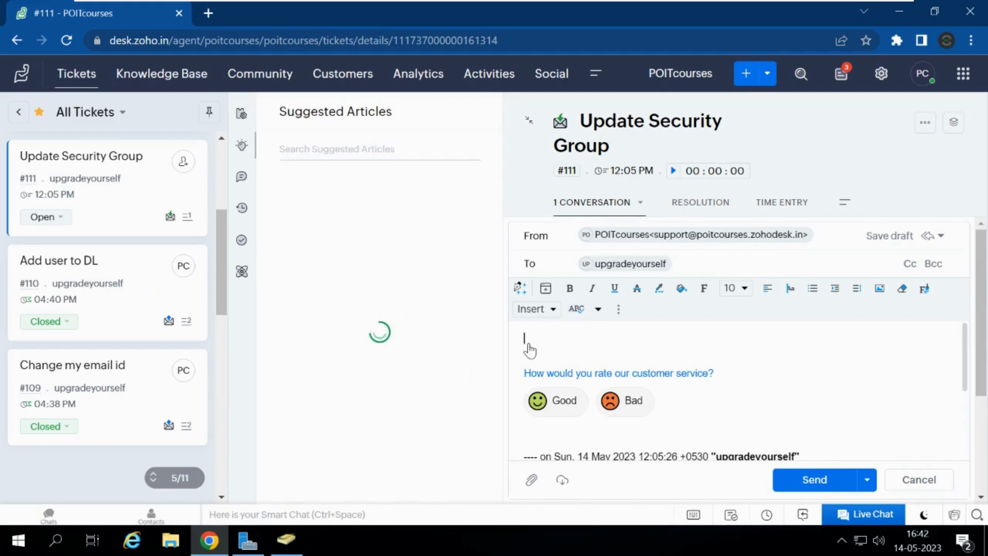
type("Hi")
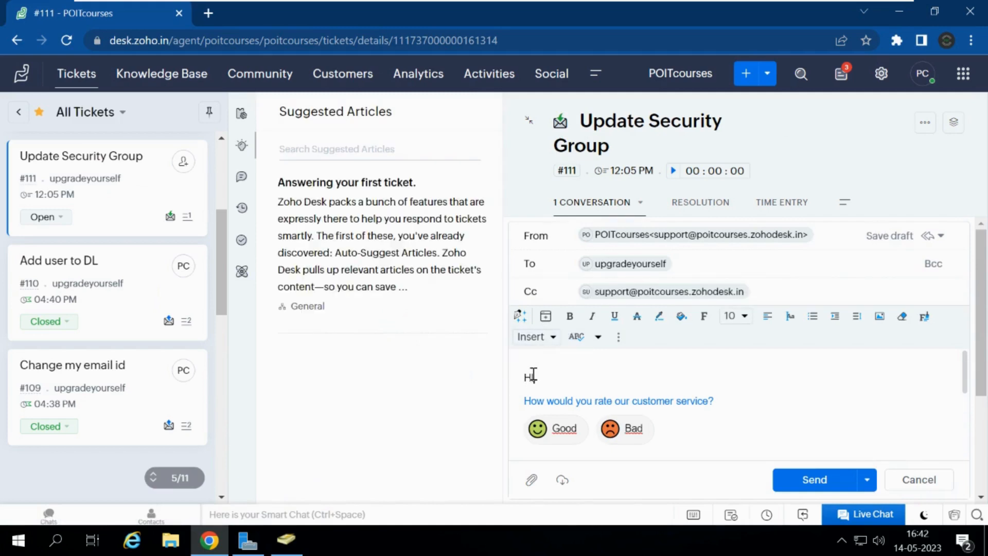
type(",")
key("Return")
type("A")
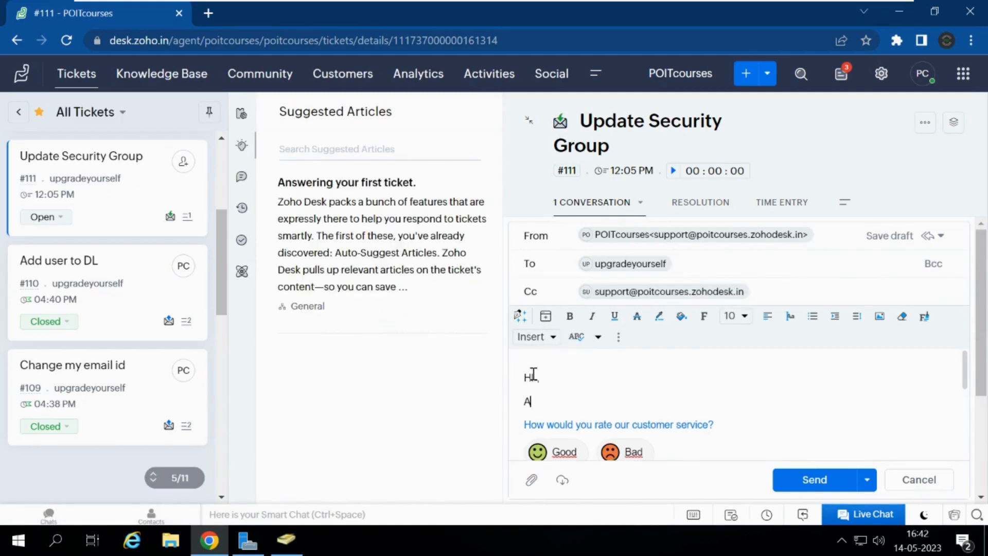
type("s requested we have added the ")
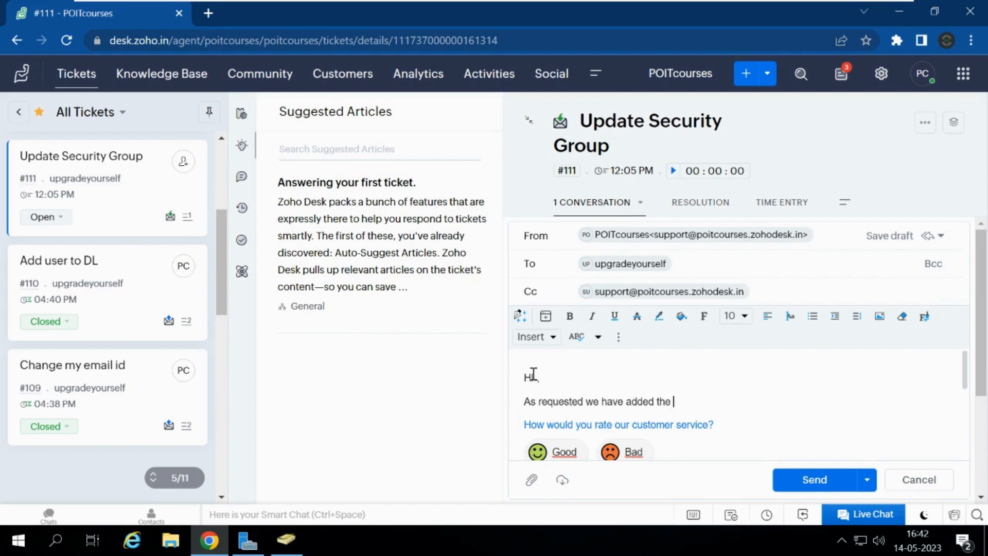
type("user")
Step: Paste the user's e-mail from the original message into the sentence, ending 'to below Security grouo.'
left_click(289, 540)
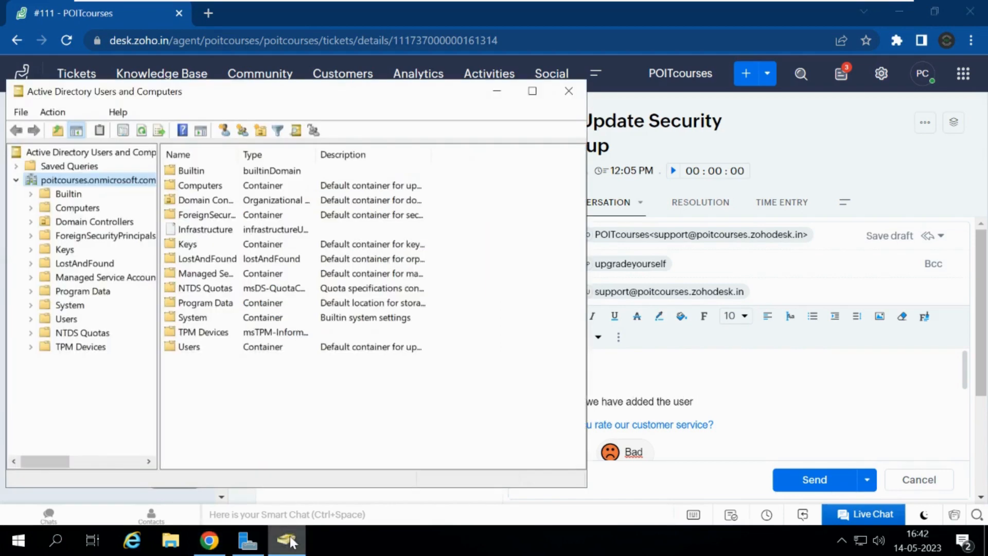
left_click(792, 421)
scroll(984, 412, "down", 3)
scroll(984, 412, "down", 2)
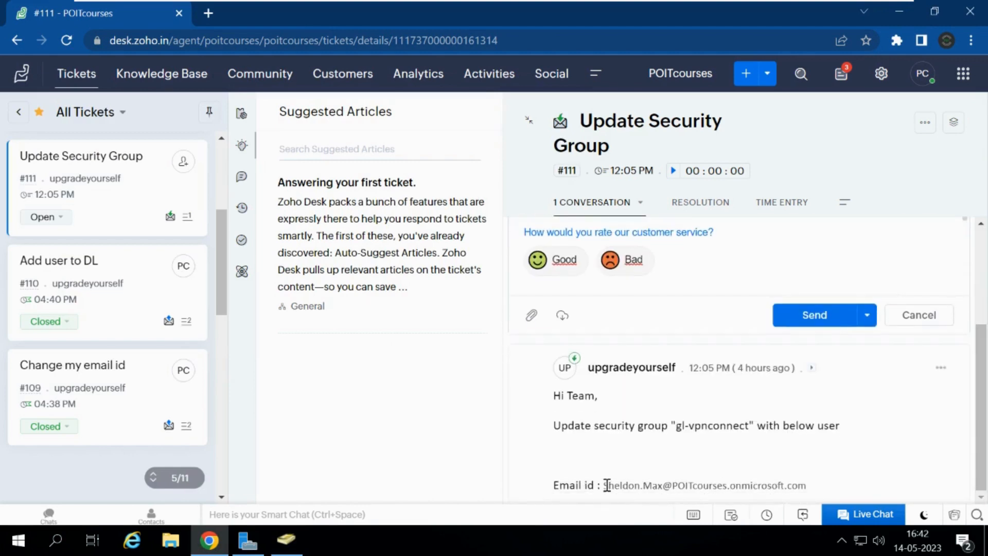
left_click_drag(605, 485, 810, 492)
key("ctrl+c")
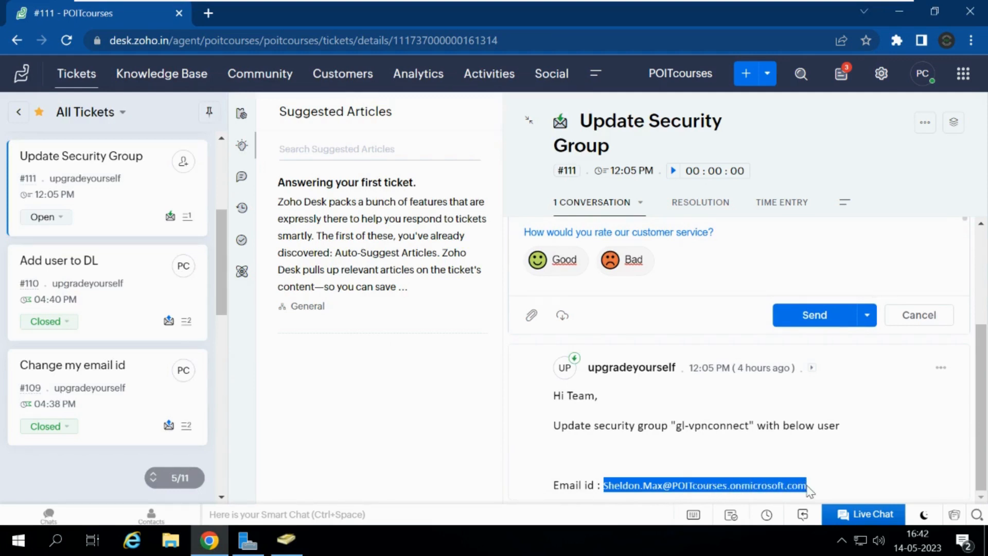
left_click_drag(981, 420, 982, 330)
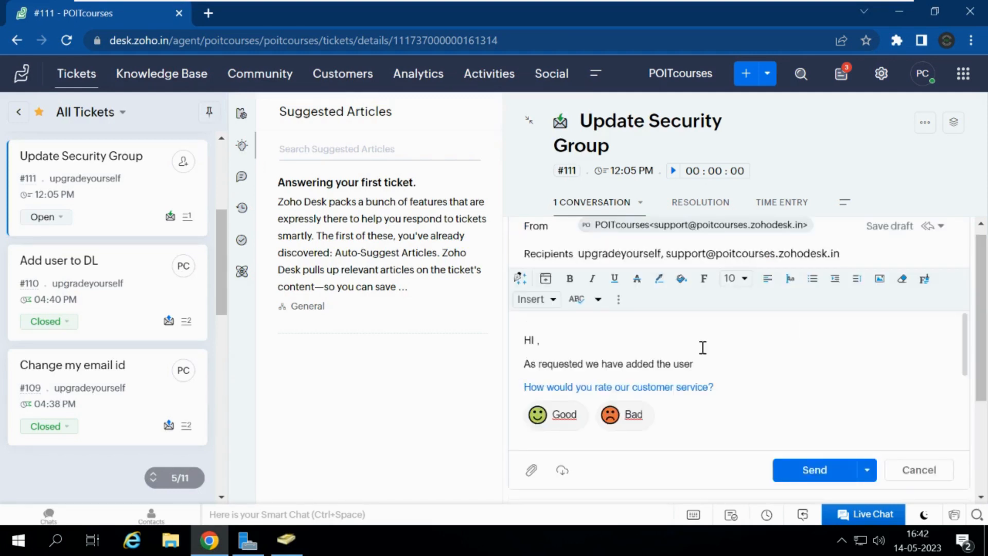
left_click(731, 366)
key("ctrl+v")
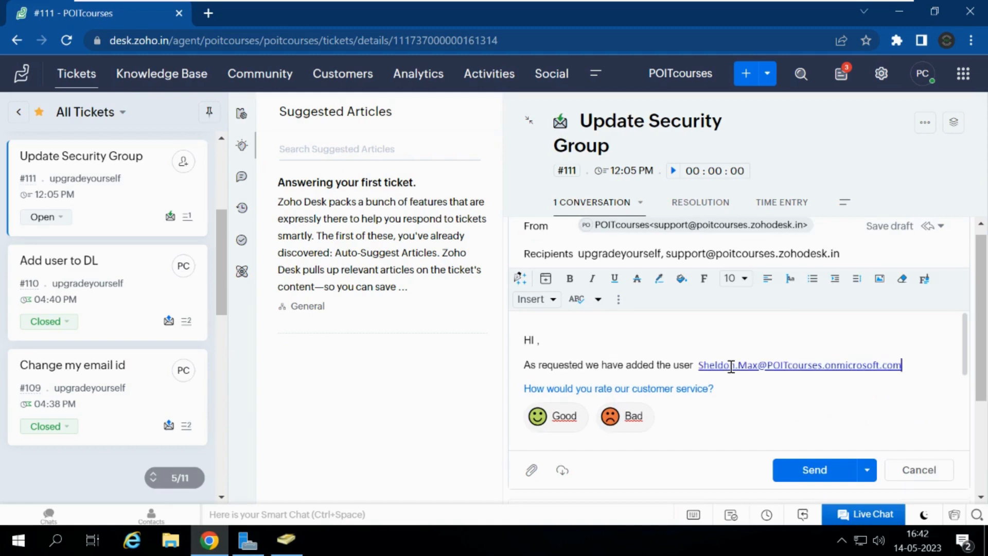
type("to below Securi")
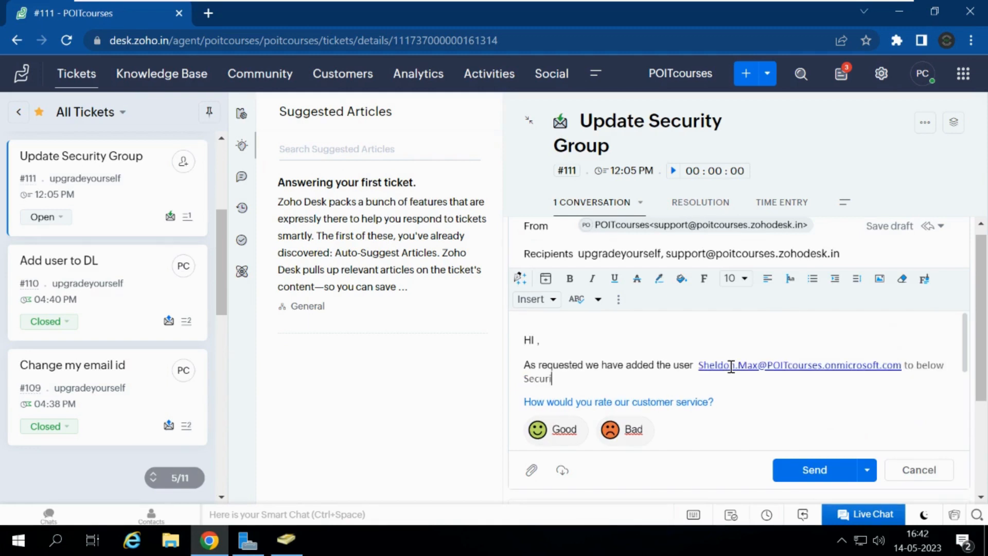
type("ty grouo.")
Step: Add a 'Security group' line with gl-vpnconnect, fix 'grouo' to 'group.', and send the reply
key("Return")
type("S")
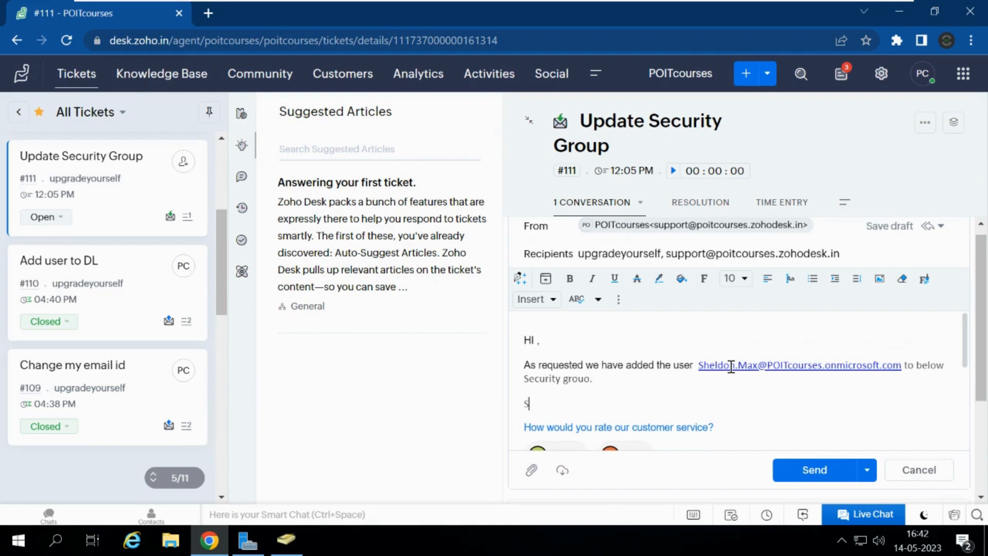
type("ecurity group :")
left_click(592, 379)
key("BackSpace")
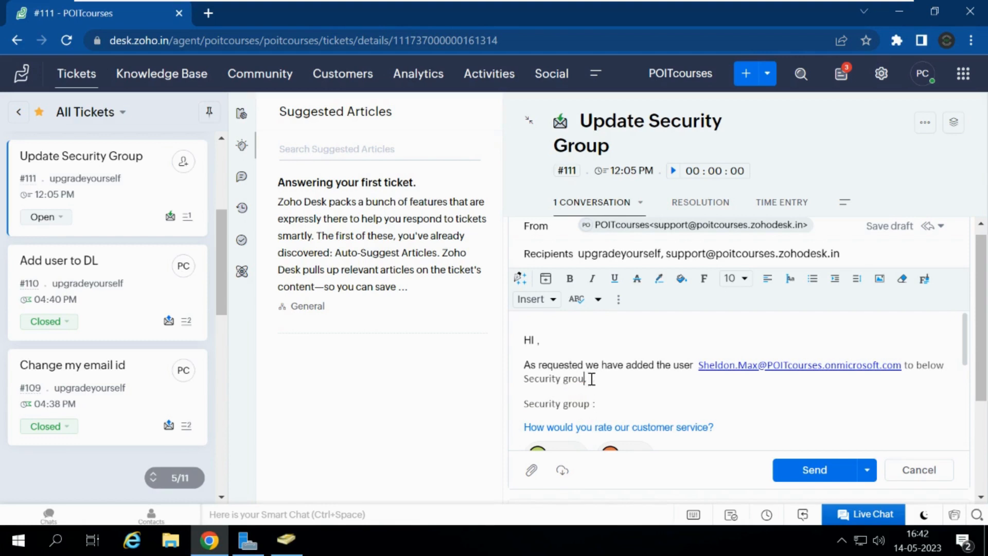
type("p.")
scroll(978, 447, "down", 3)
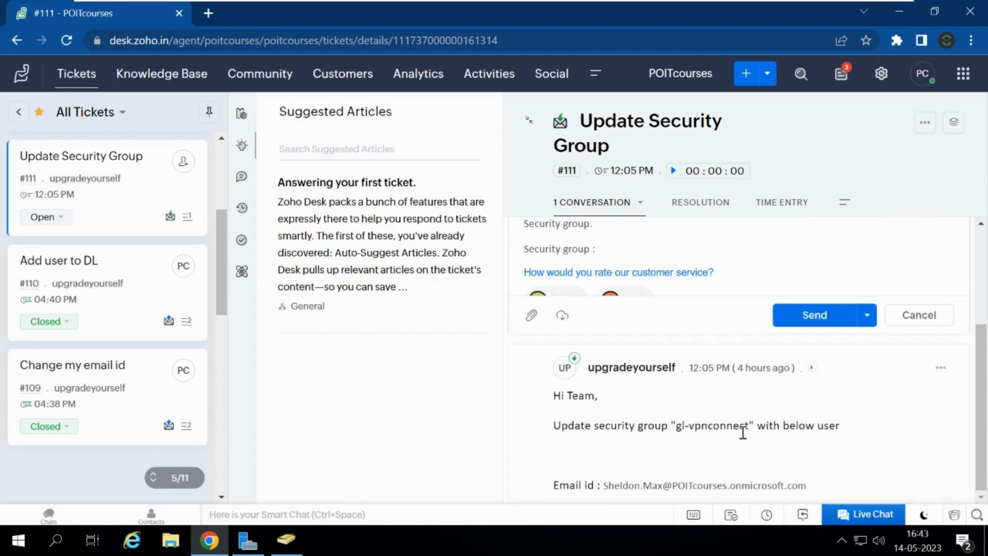
left_click_drag(676, 425, 751, 427)
key("ctrl+c")
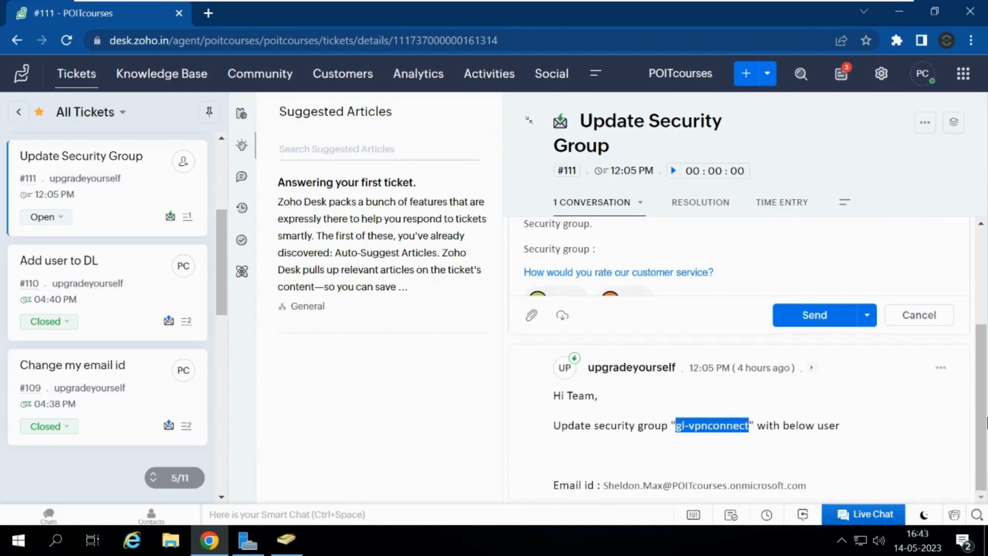
left_click_drag(929, 412, 982, 325)
scroll(982, 324, "up", 3)
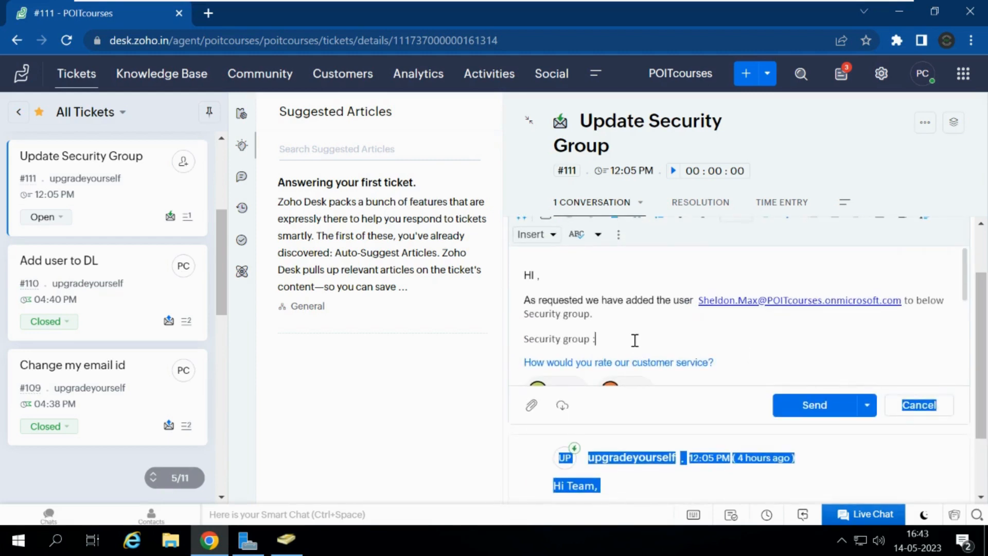
key("ctrl+v")
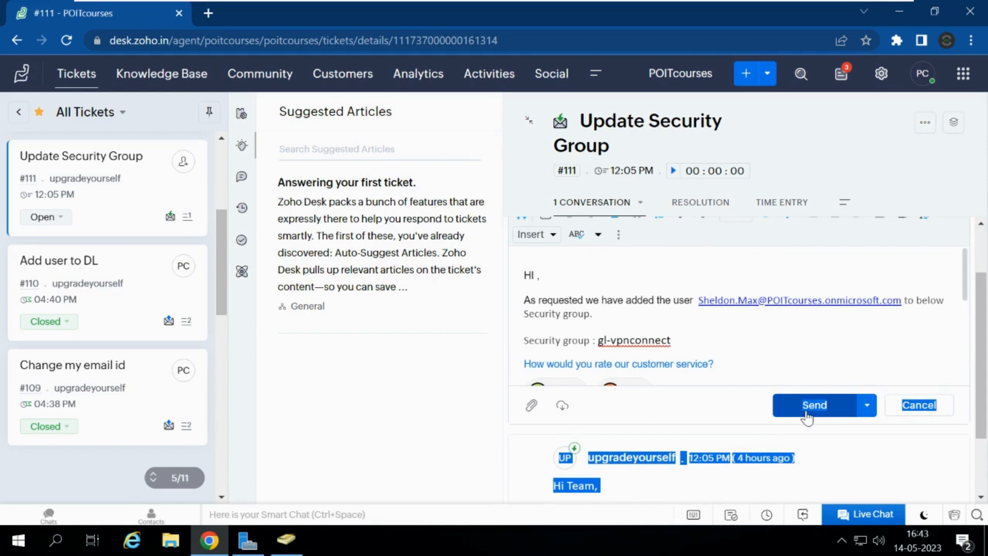
left_click(808, 417)
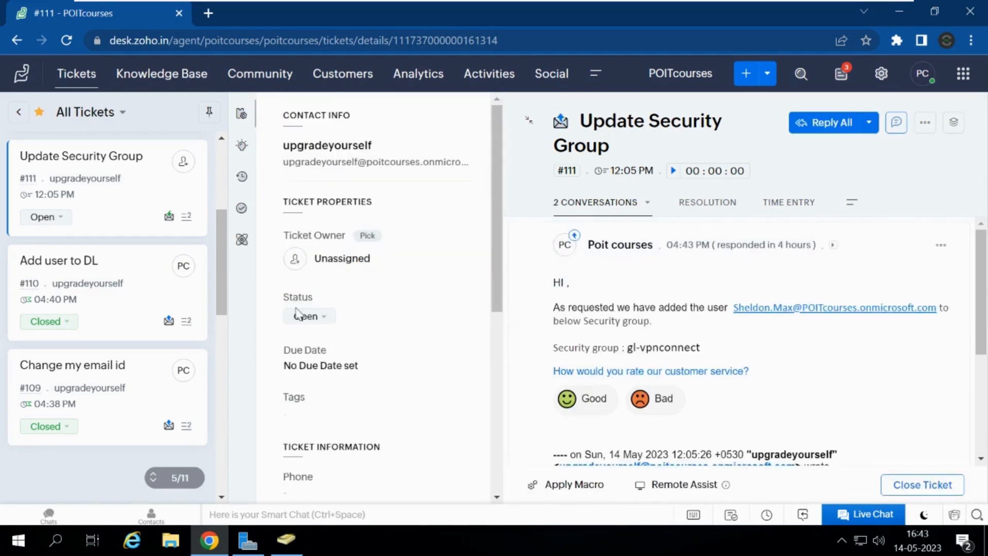
Step: Set ticket #111's status to Closed and go back to the All Tickets list
left_click(307, 317)
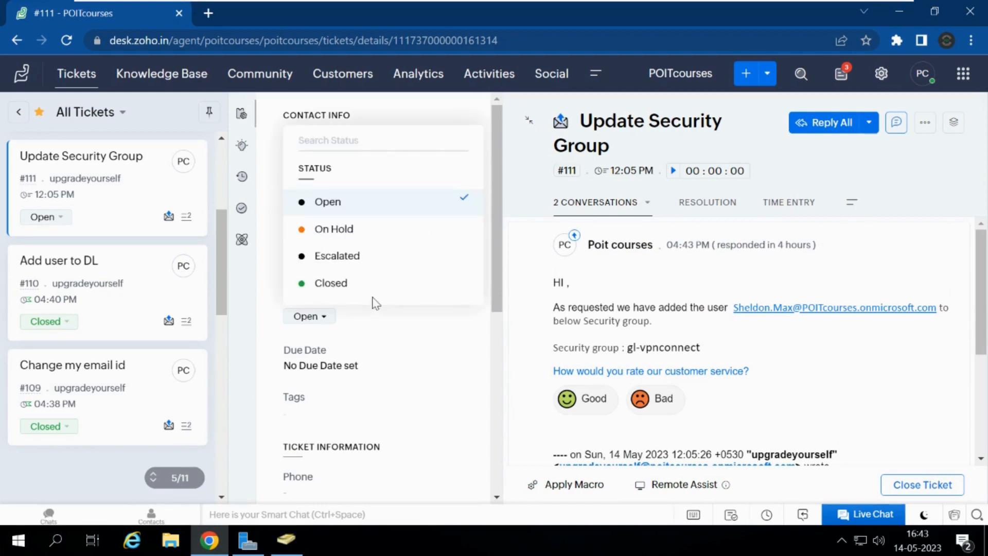
left_click(342, 286)
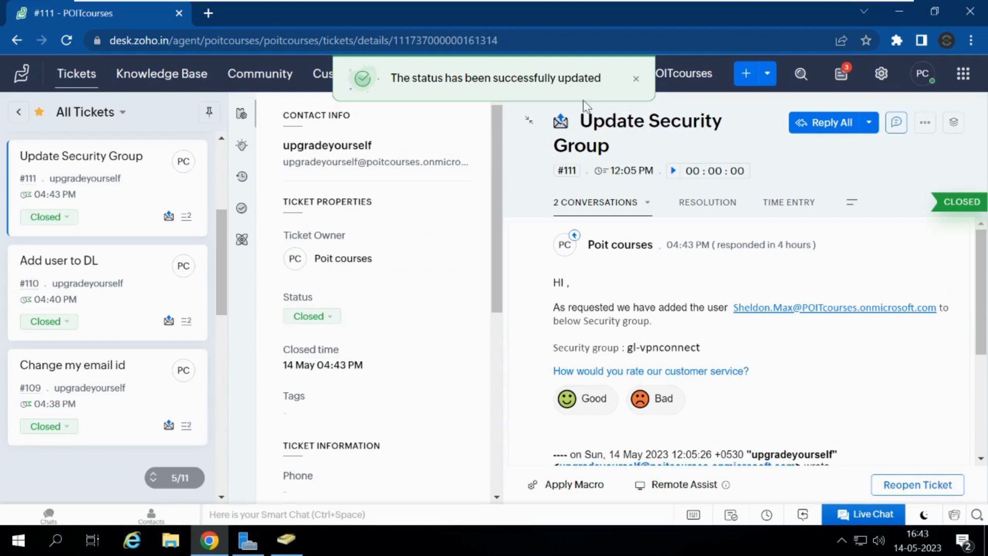
left_click(74, 82)
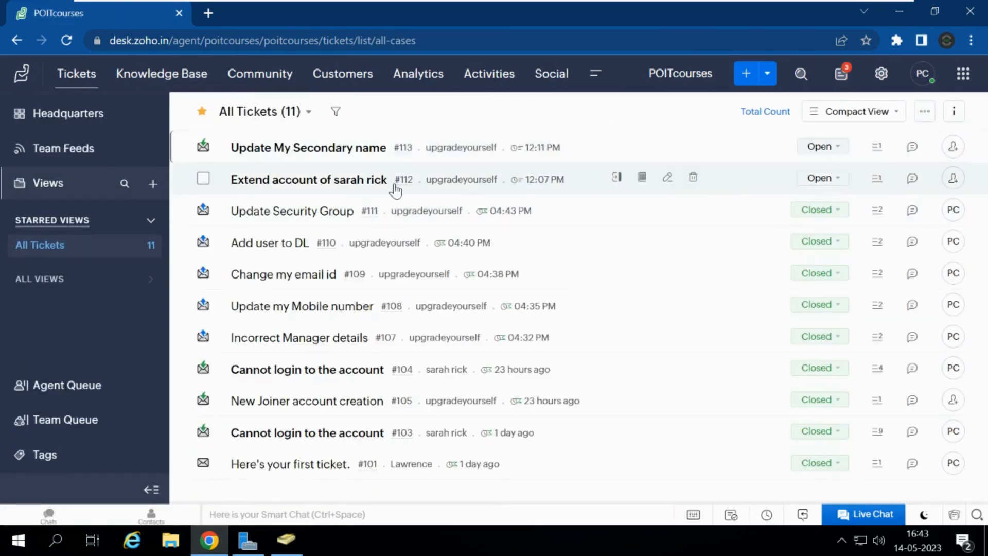
Step: Open ticket #112 'Extend account' from the All Tickets list
left_click(330, 186)
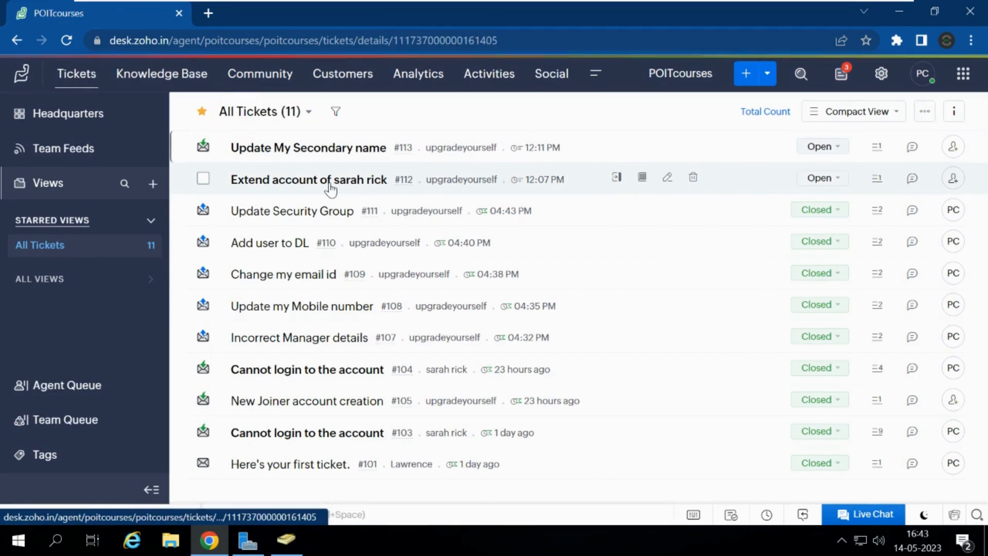
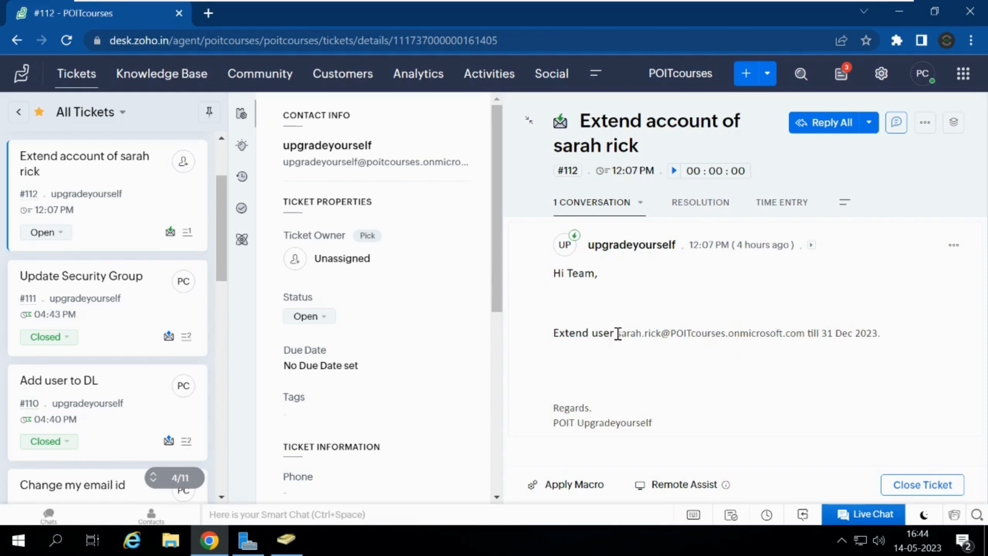
Step: Copy the requester's email from ticket #112 and open Active Directory's Find Users, Contacts, and Groups
left_click_drag(620, 333, 807, 335)
key("ctrl+c")
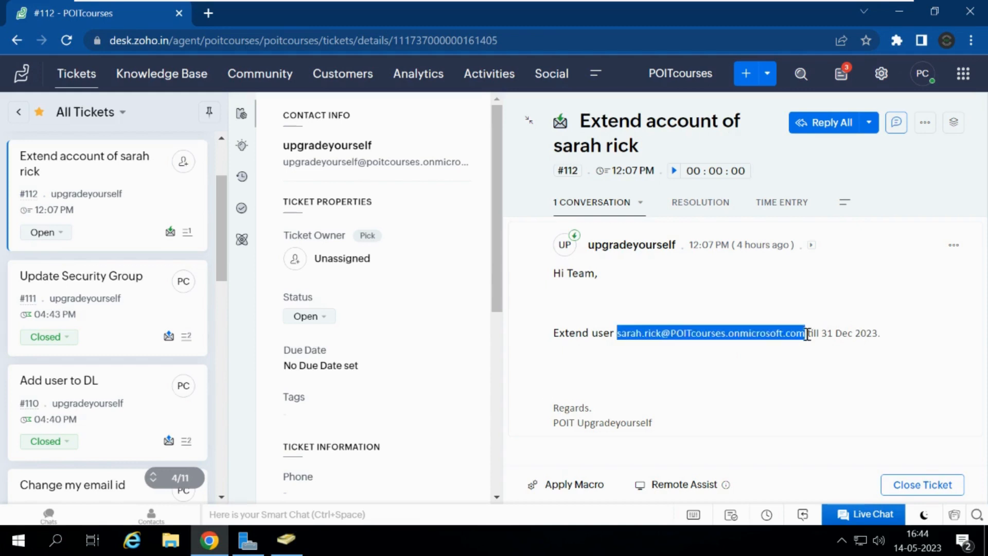
left_click(286, 539)
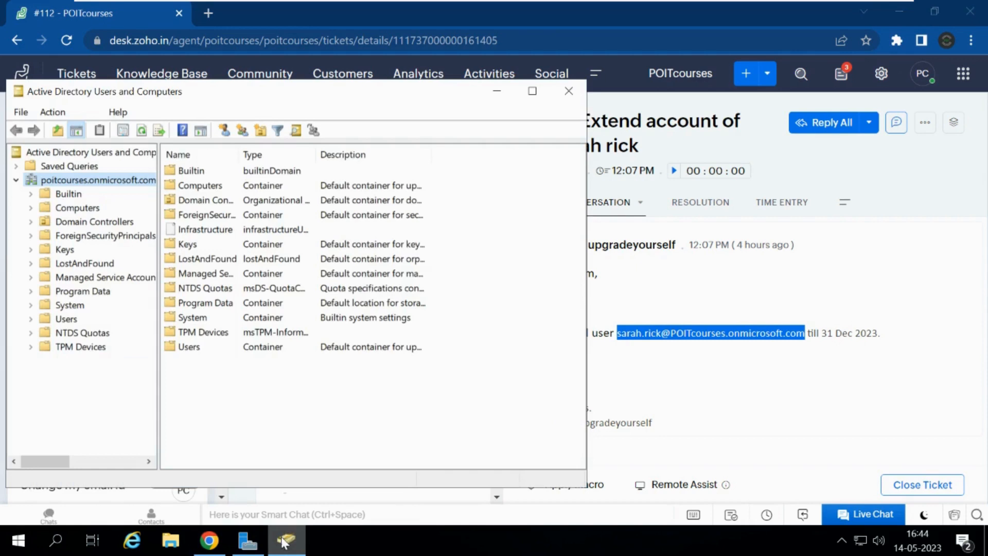
right_click(106, 185)
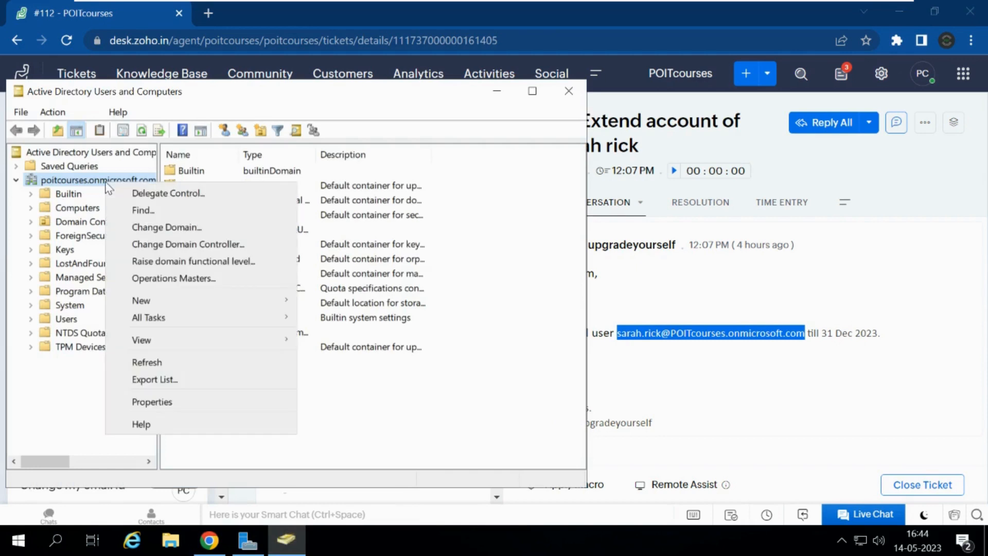
left_click(138, 205)
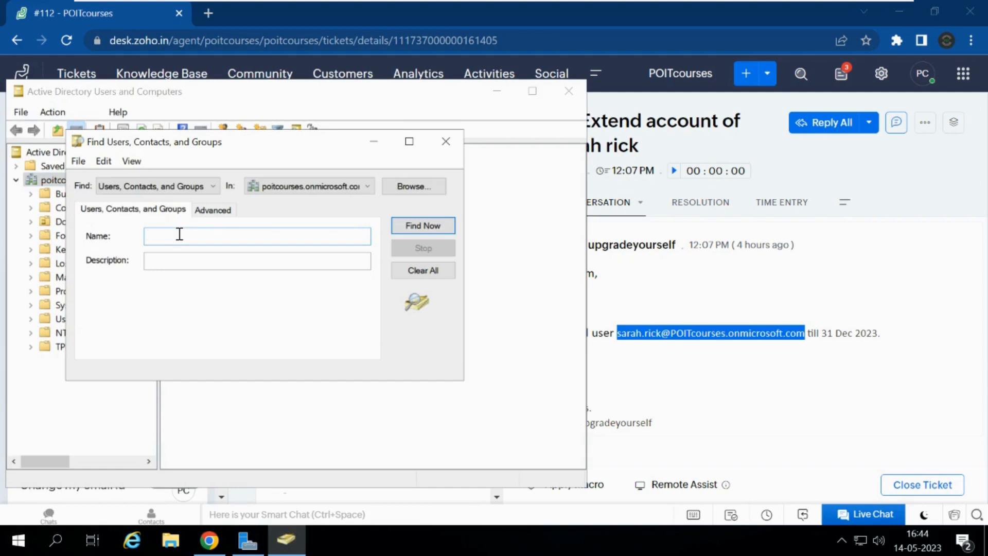
Step: Search for the user by the pasted email trimmed to first and last name, and open their properties
key("ctrl+v")
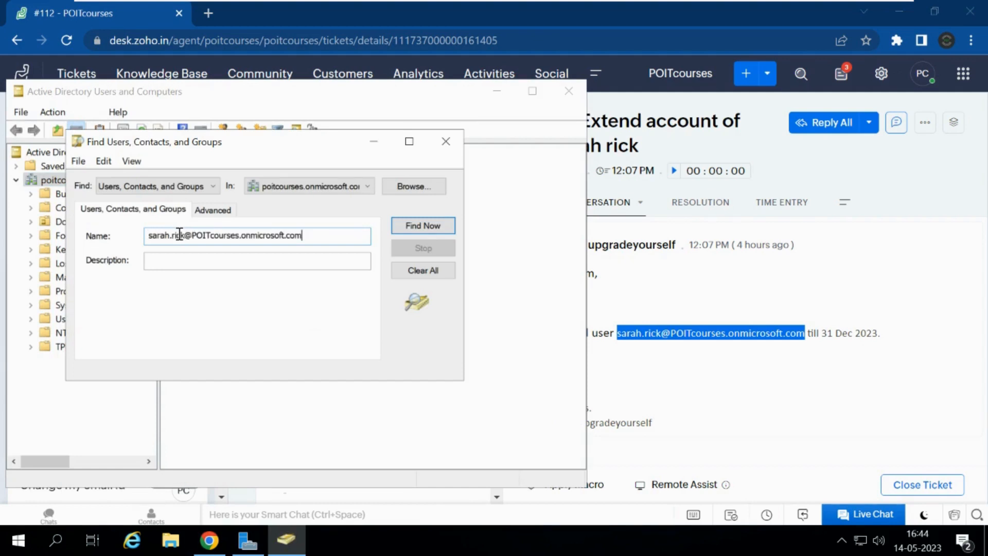
key("Return")
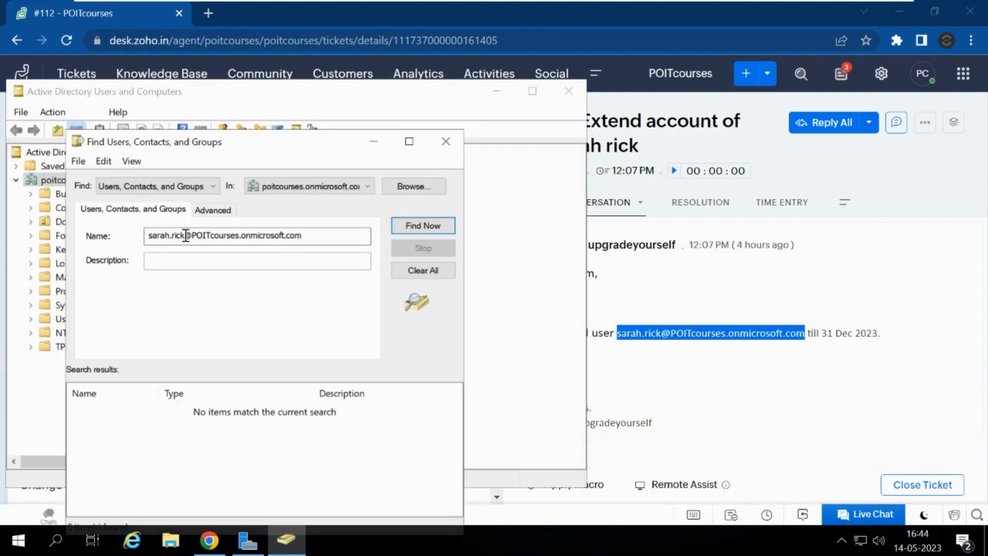
left_click_drag(184, 236, 359, 238)
key("Delete")
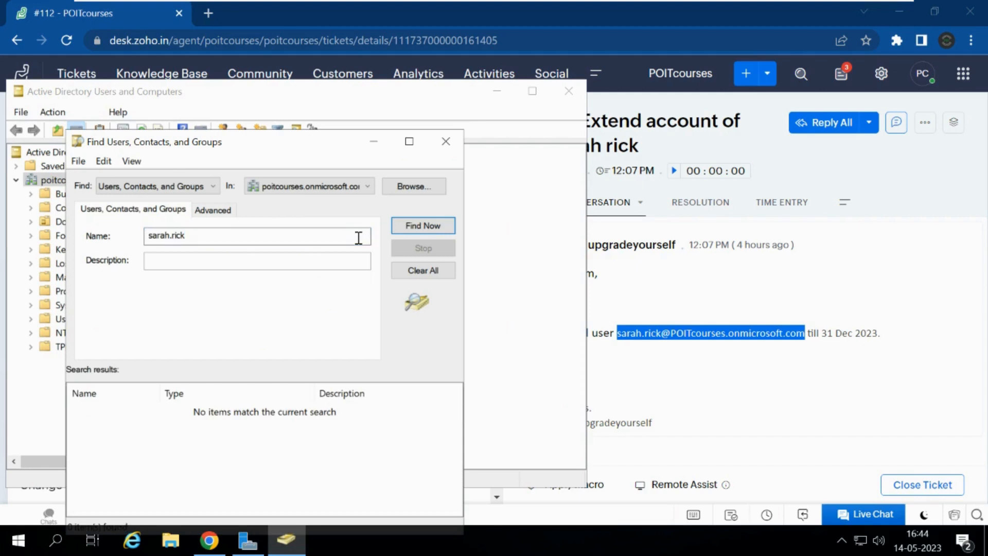
left_click(172, 235)
key("BackSpace")
key("Return")
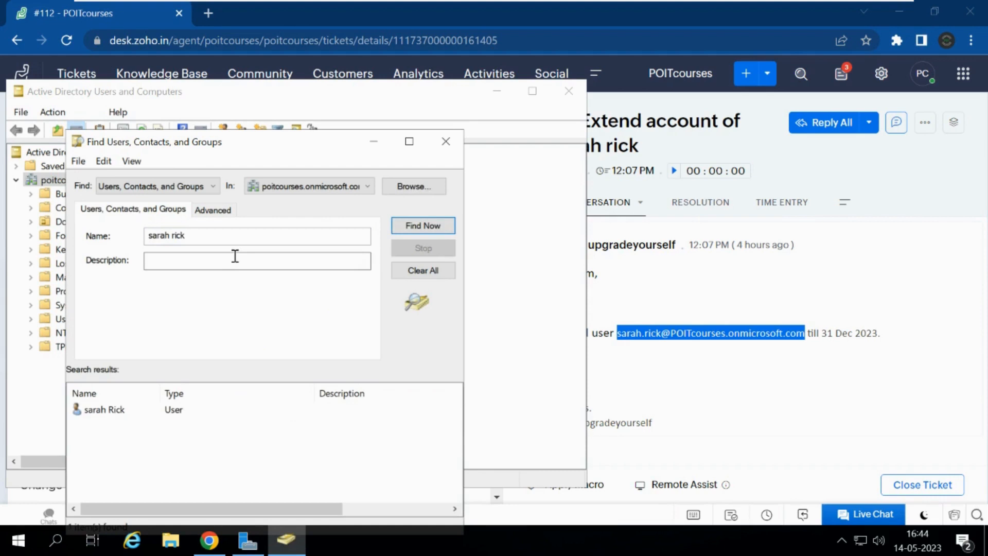
double_click(103, 411)
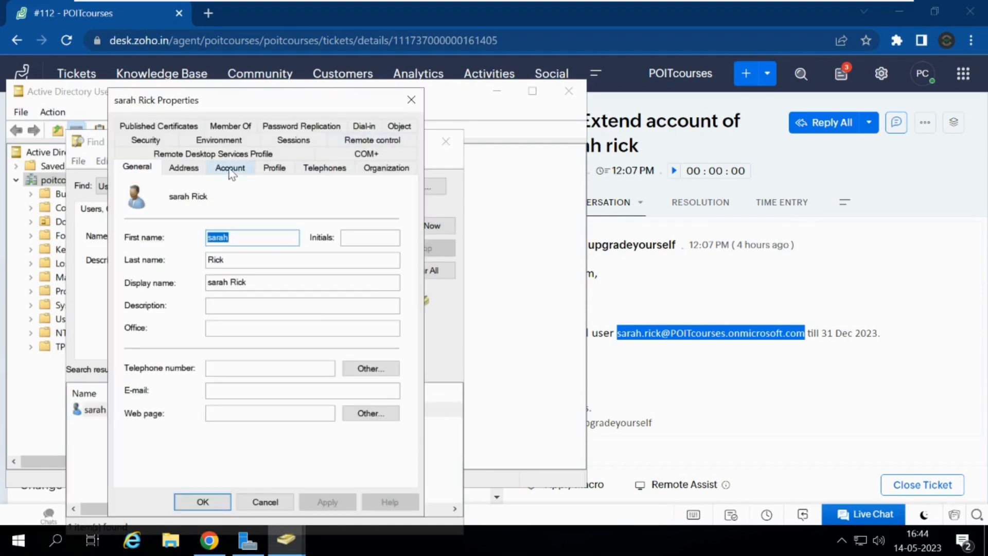
Step: Open the user's Account tab and check the requested expiry date in ticket #112
left_click(230, 169)
left_click(229, 169)
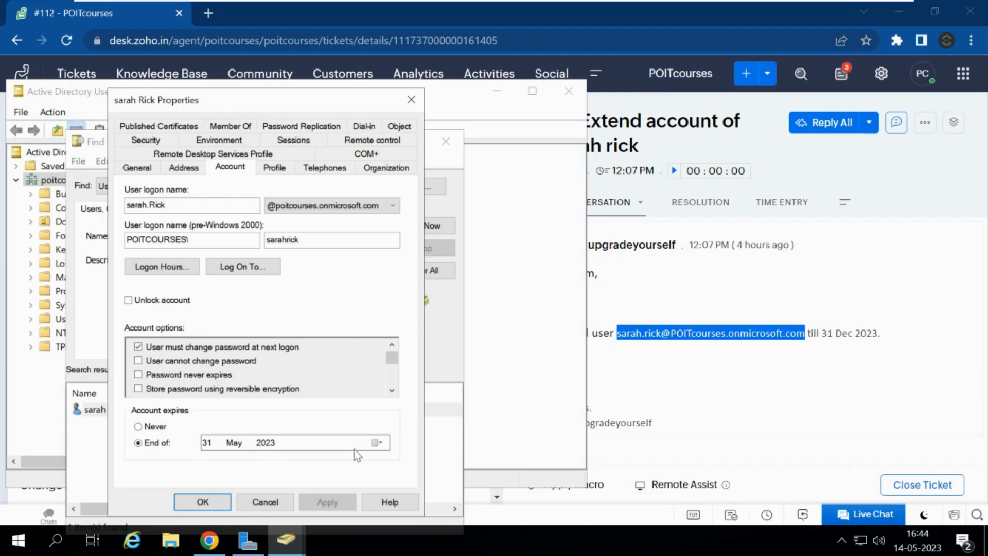
left_click(736, 362)
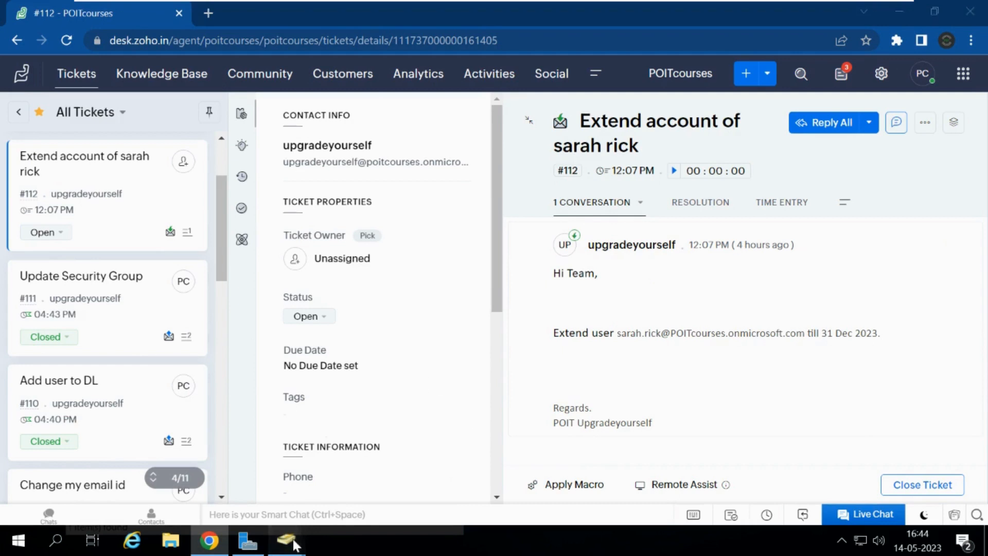
mouse_move(295, 544)
left_click(355, 476)
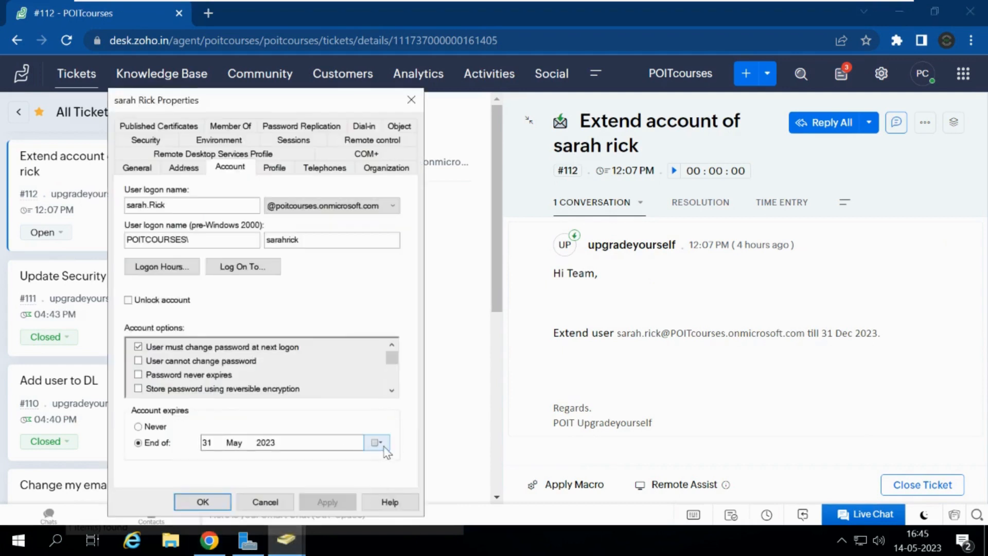
Step: Set the account to expire on 31 December 2023, apply, and close with OK
left_click(382, 444)
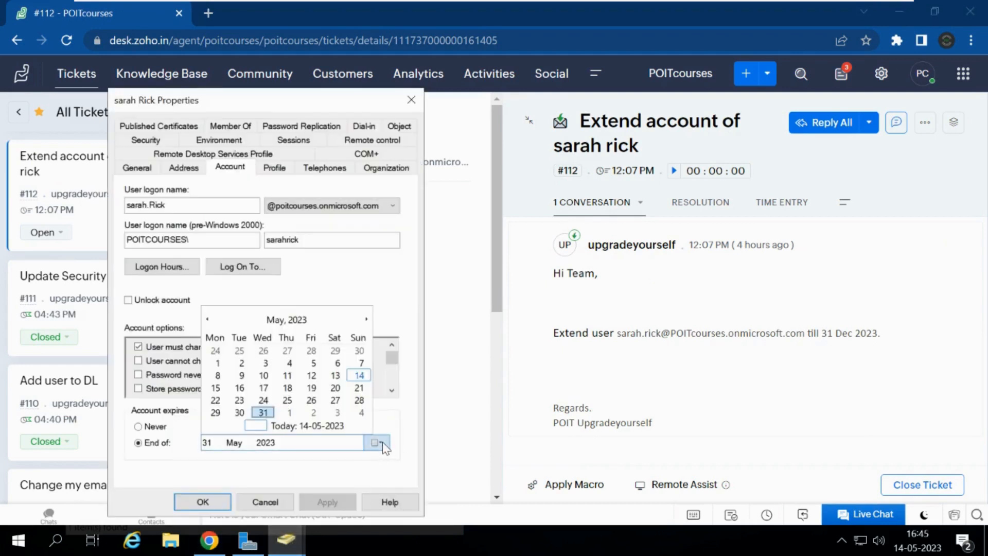
left_click(366, 320)
left_click(367, 319)
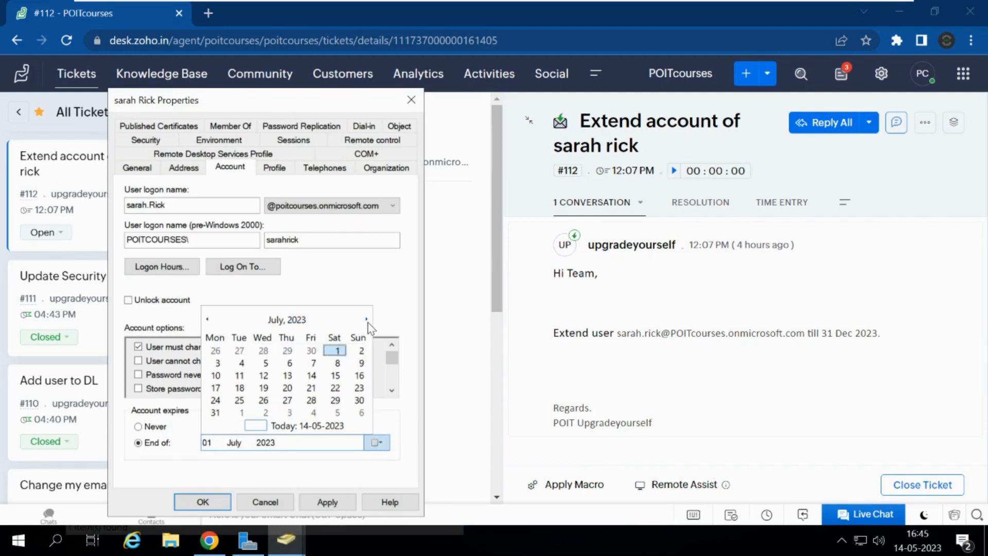
left_click(366, 320)
left_click(366, 319)
left_click(366, 320)
left_click(366, 319)
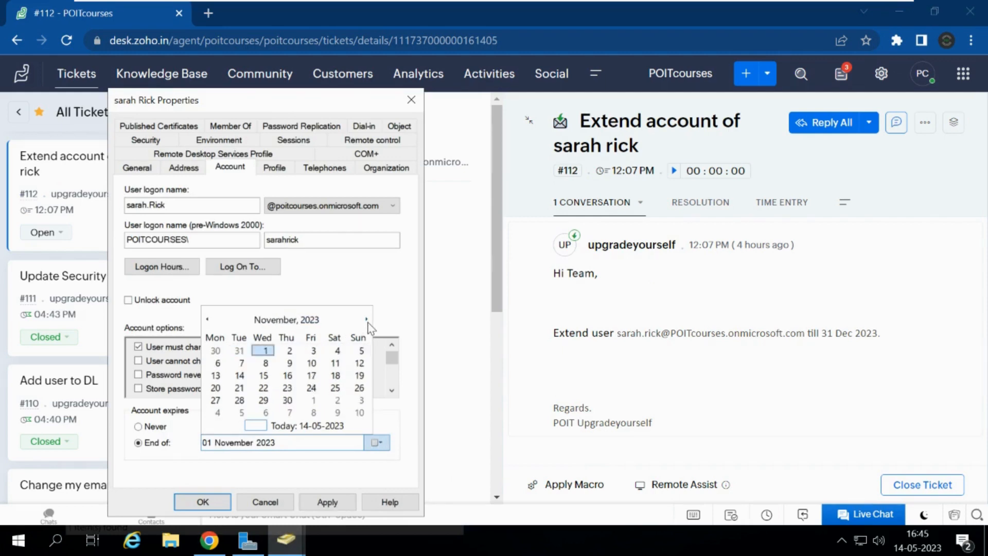
left_click(367, 320)
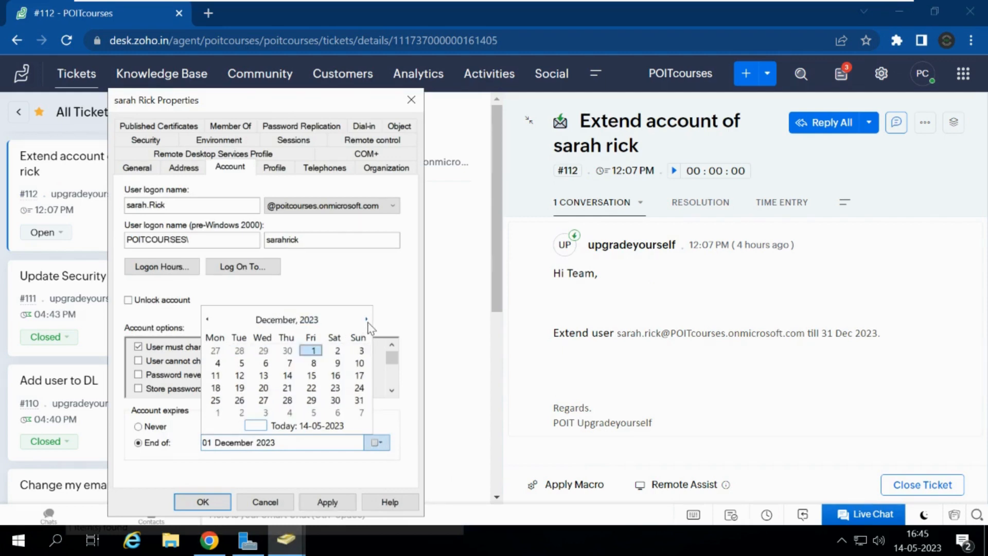
left_click(360, 400)
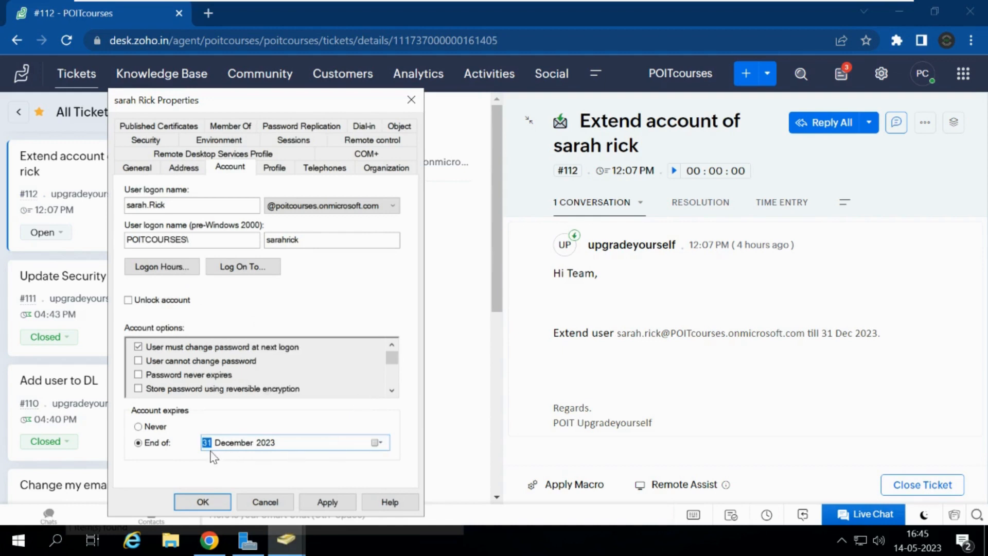
left_click(320, 505)
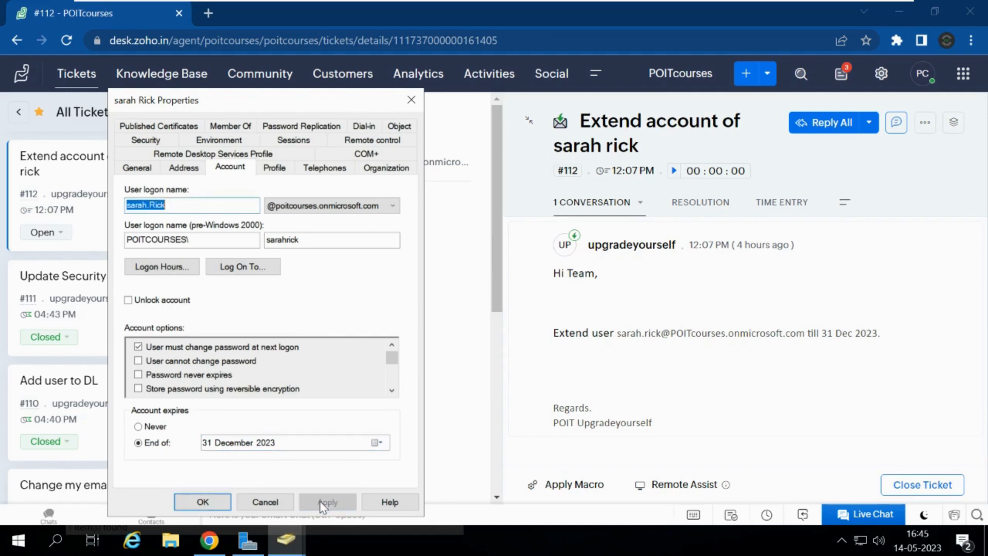
left_click(212, 502)
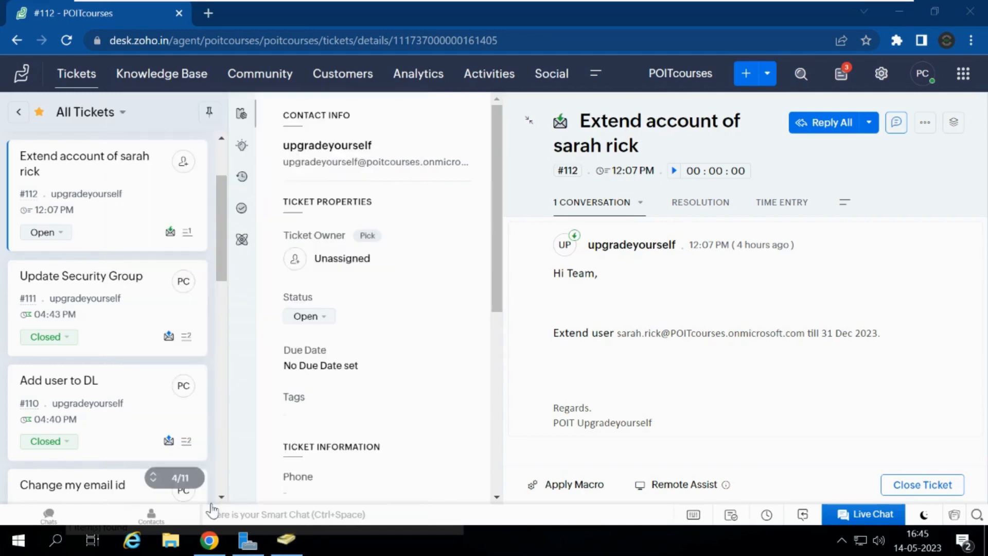
Step: Reply to all on ticket #112 with a greeting, thanks to POIT IT Support, and 'As for the request we have extended the user account'
left_click(832, 129)
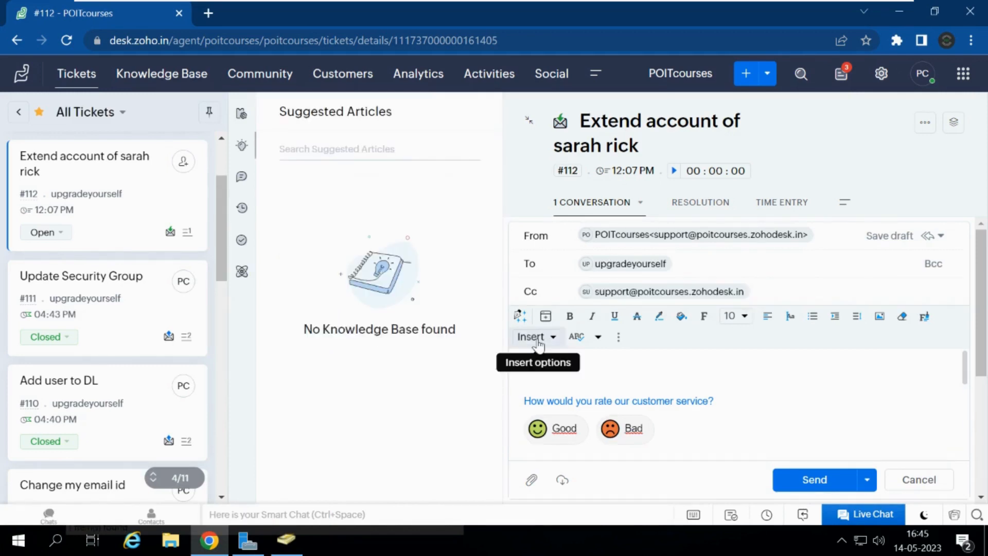
type("Hi")
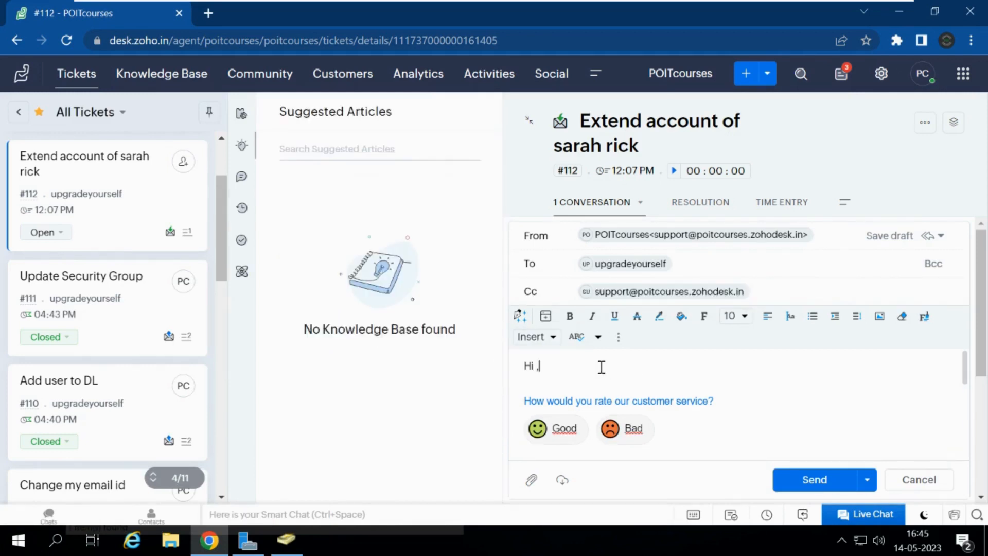
type(" ,")
key("Return")
type("Thank")
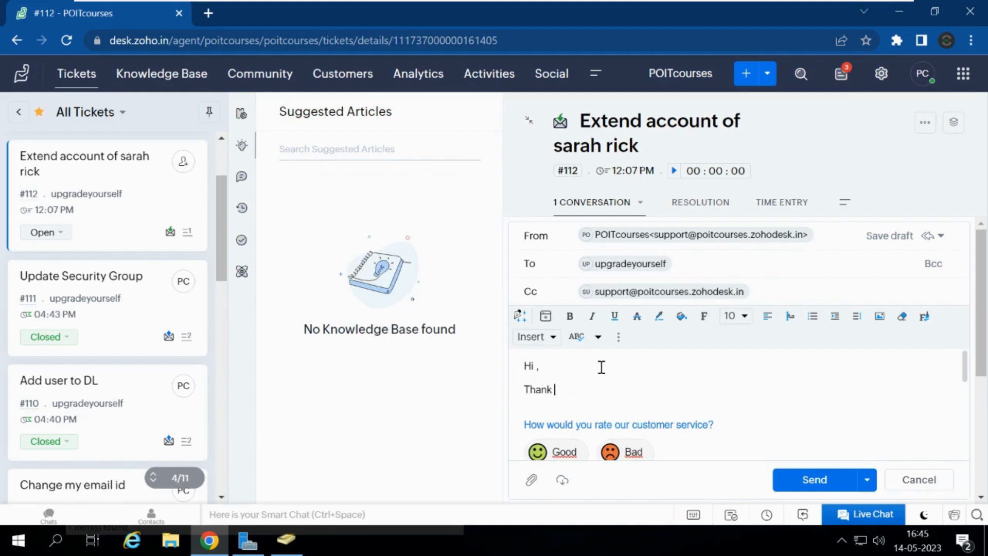
type(" you for contacting ")
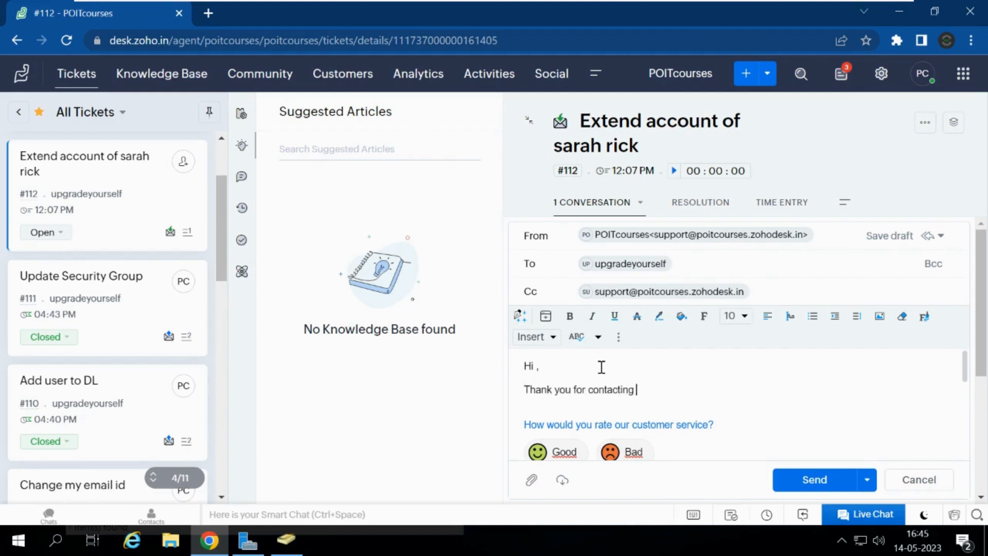
type("POIT IT Support.")
key("Return")
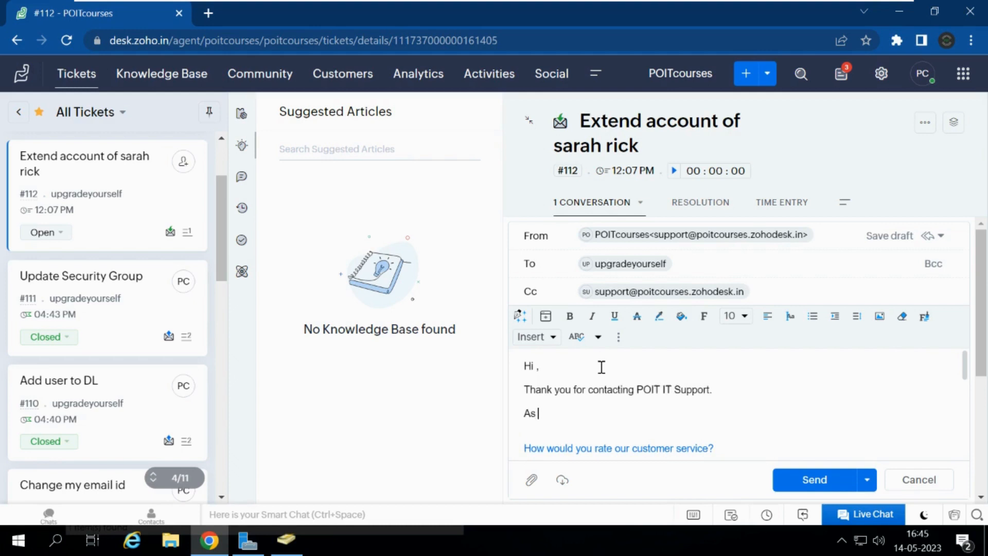
type("As for the reqeuest we have ext")
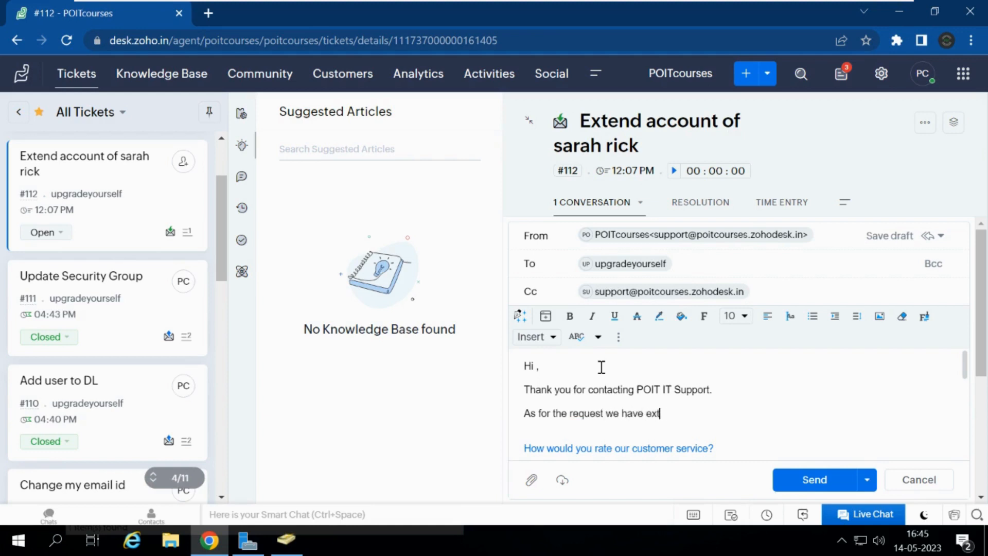
type("ended the user account")
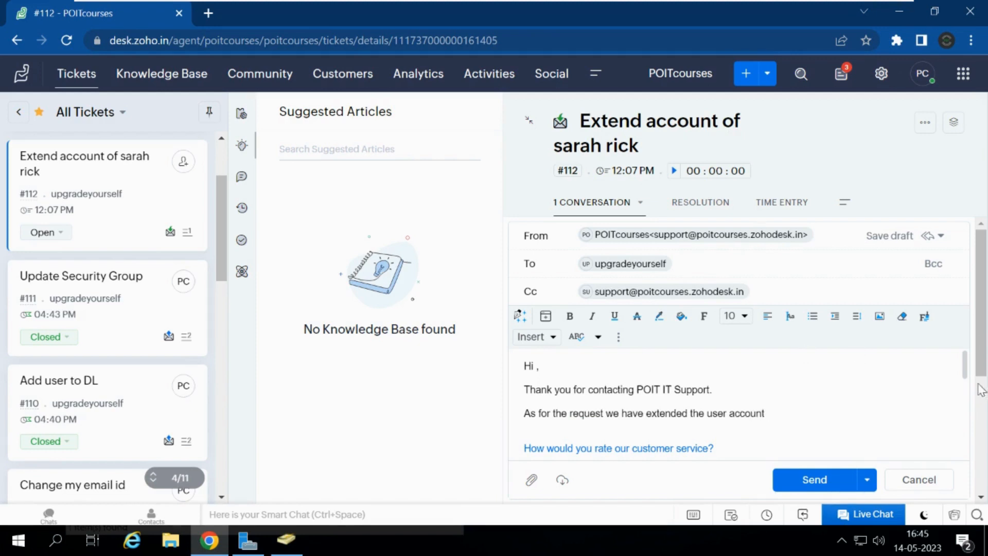
key("ctrl+a")
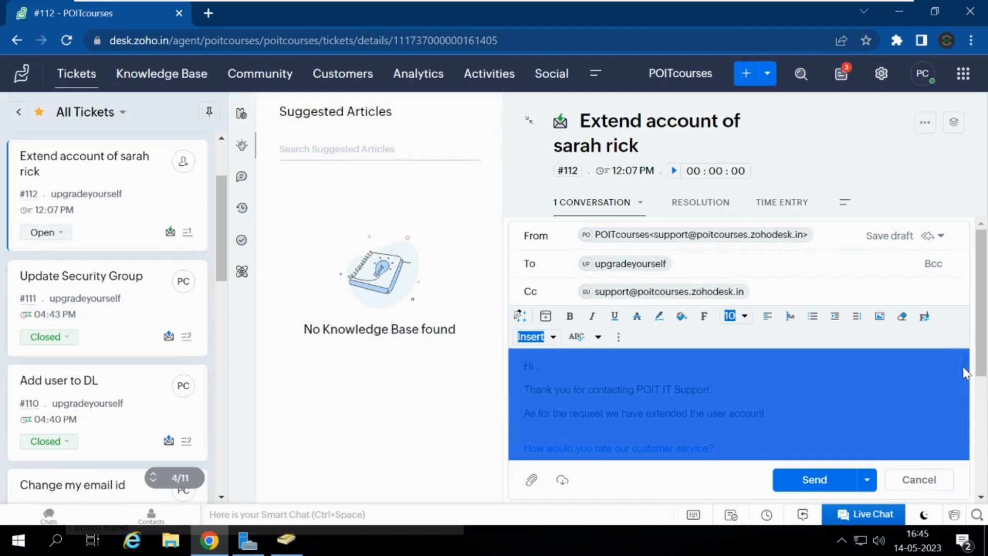
left_click(917, 409)
left_click_drag(978, 350, 977, 450)
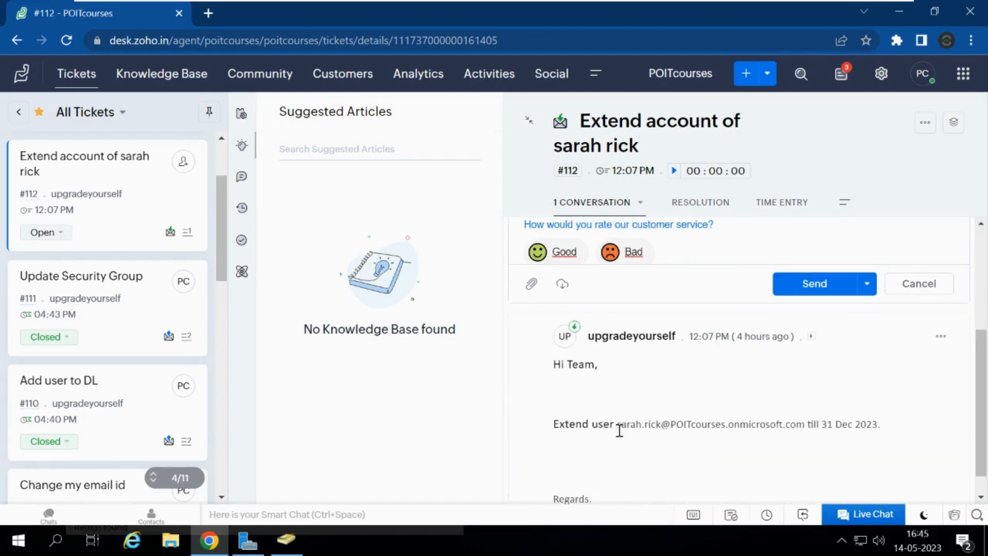
Step: Paste the account address and 31 Dec 2023 end date into the reply, send it, and return to All Tickets
left_click_drag(616, 425, 889, 427)
key("ctrl+c")
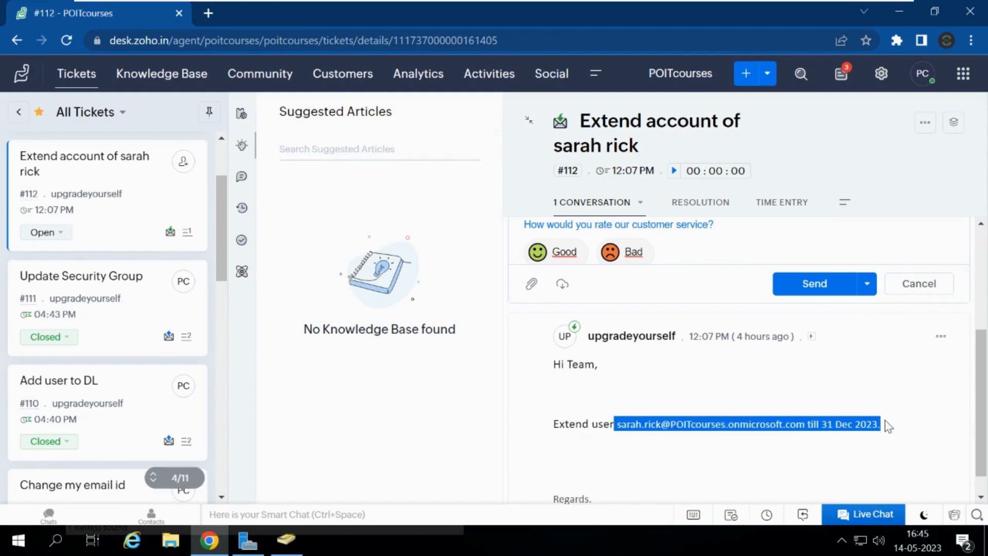
left_click_drag(986, 393, 986, 255)
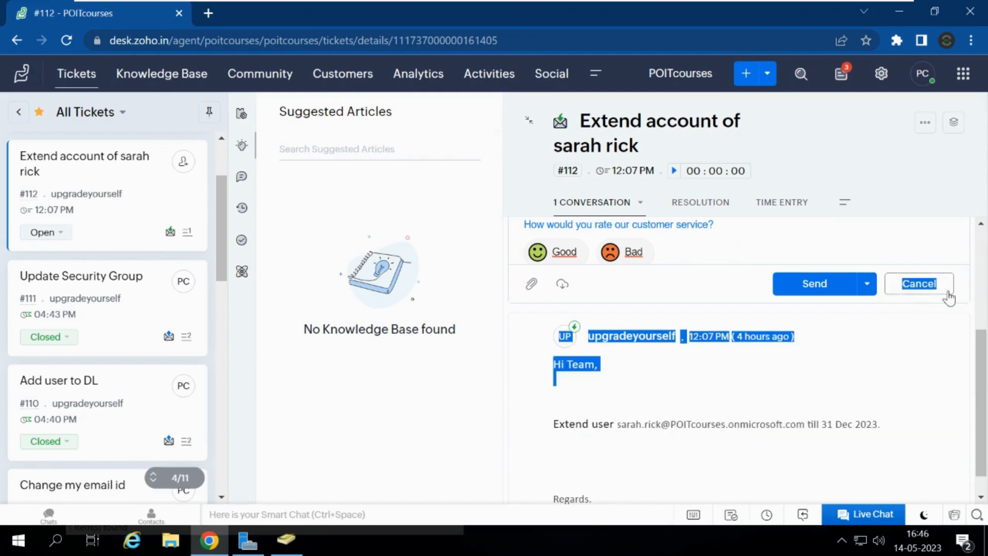
scroll(981, 361, "up", 4)
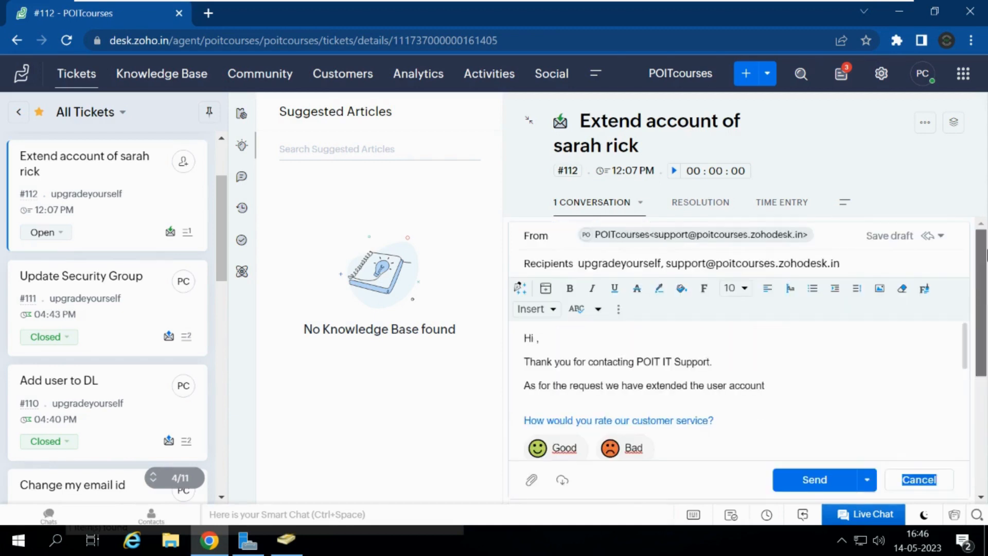
left_click(770, 385)
key("ctrl+v")
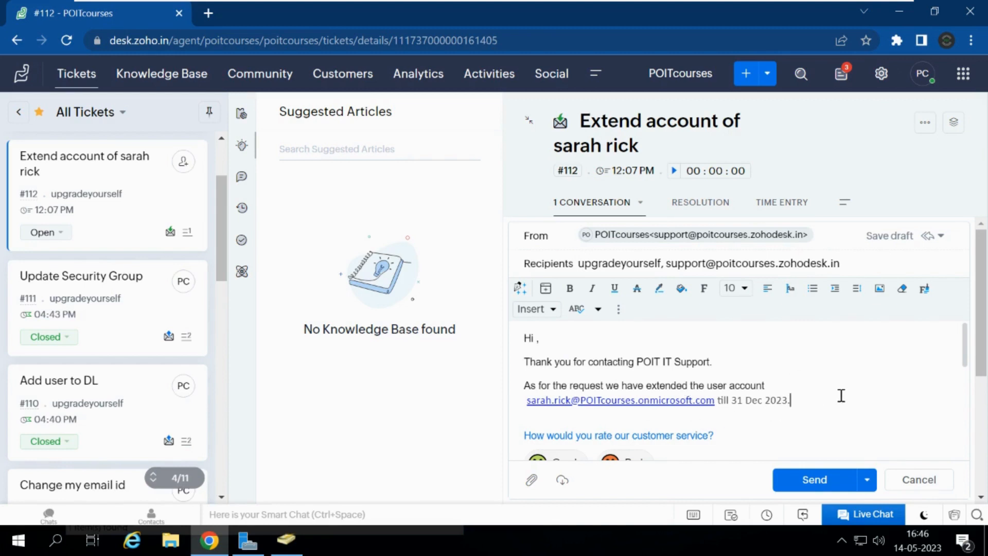
left_click(806, 482)
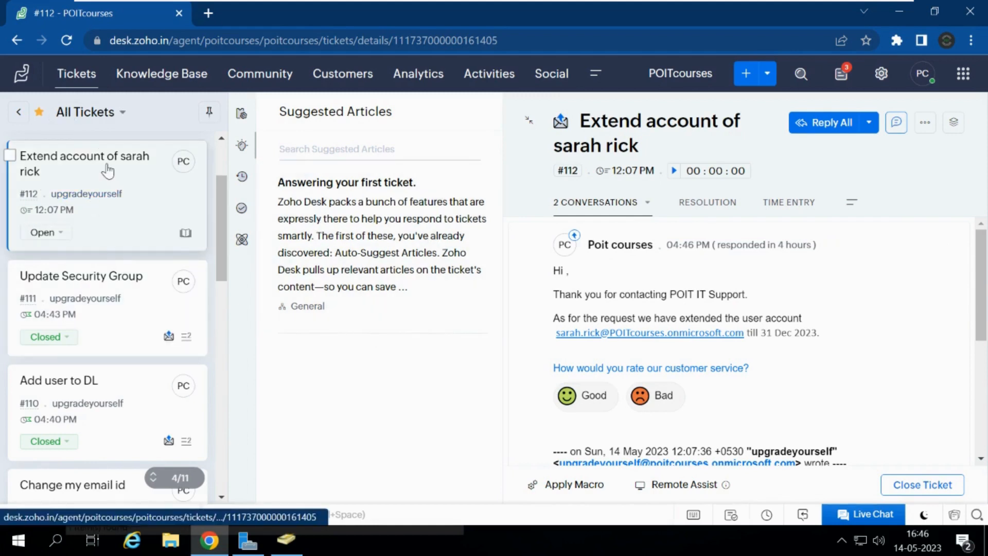
left_click(77, 77)
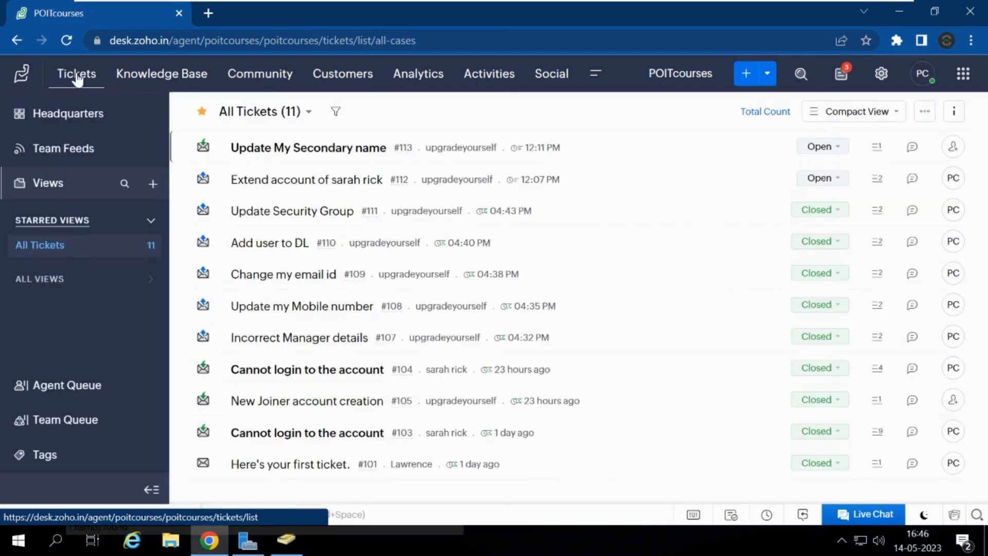
Step: Change ticket #112's status from Open to Closed in the ticket list, then open ticket #113
left_click(824, 178)
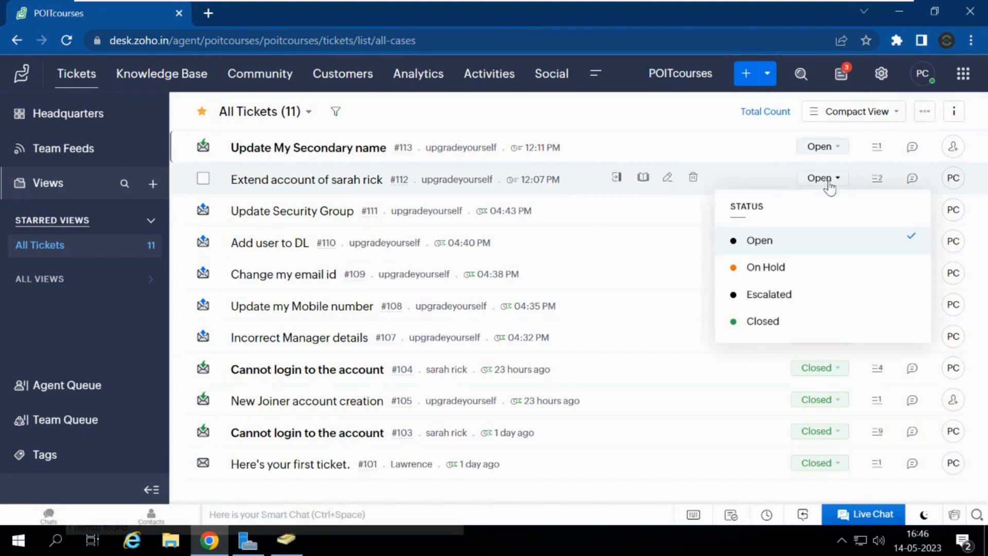
left_click(752, 322)
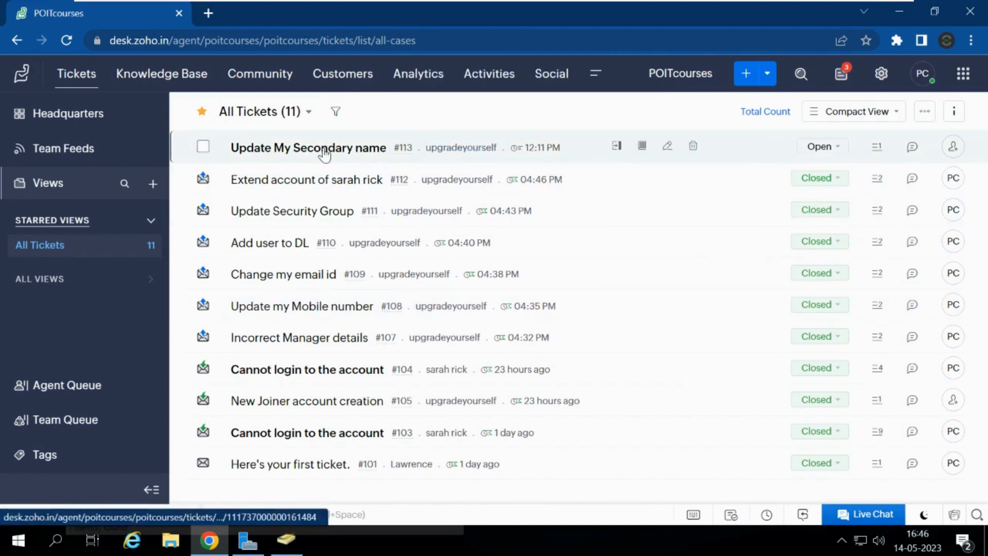
left_click(325, 153)
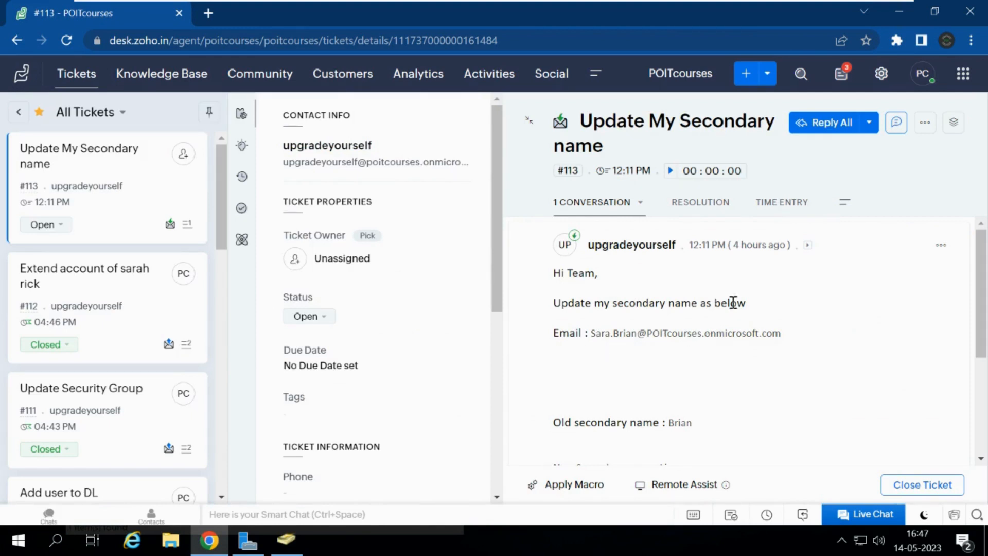
Step: Read ticket #113's requested new secondary name and email, then select the current account name
left_click_drag(984, 298, 982, 342)
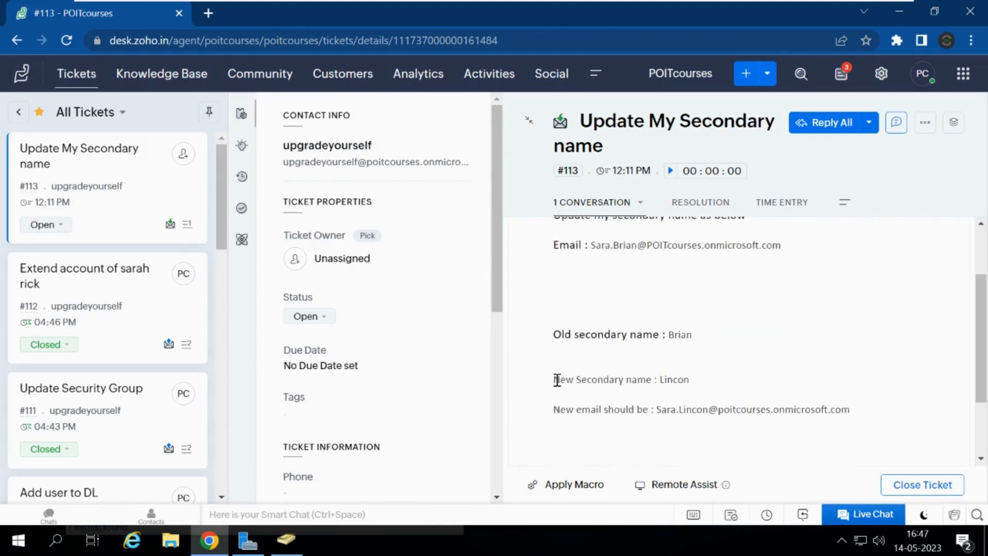
left_click_drag(556, 381, 654, 379)
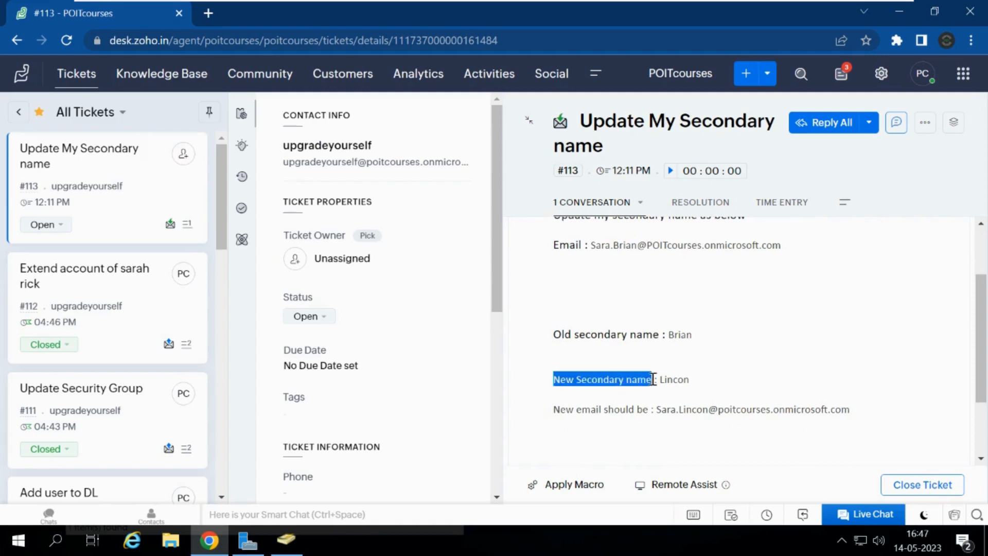
left_click_drag(556, 409, 644, 410)
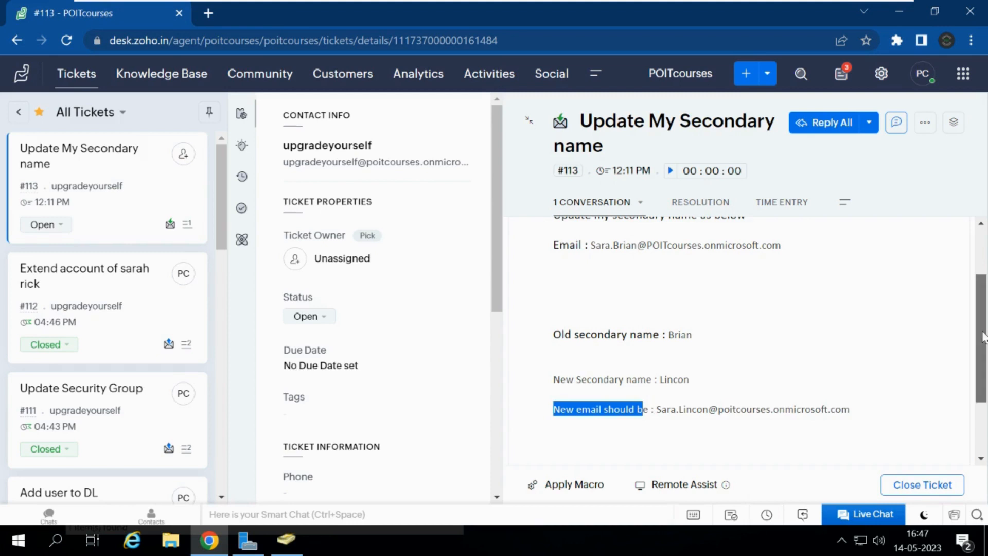
scroll(980, 338, "up", 2)
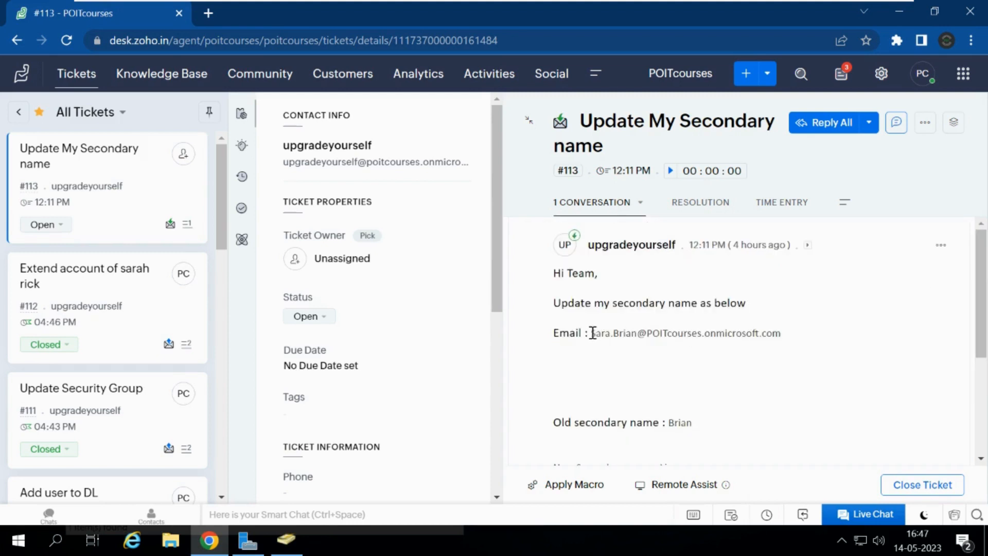
left_click_drag(591, 334, 637, 334)
key("ctrl+c")
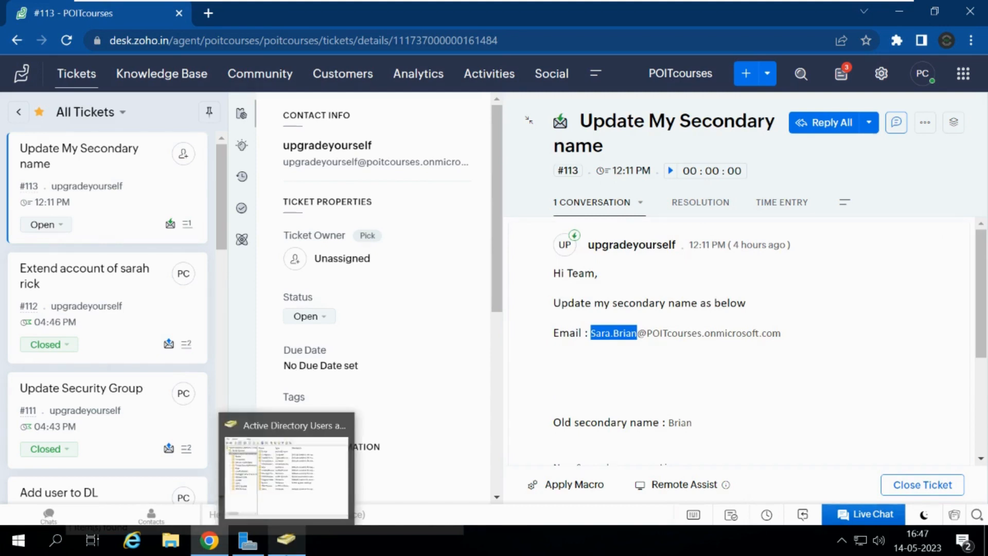
Step: Search Active Directory for the copied account name and open the found user's properties
left_click(286, 539)
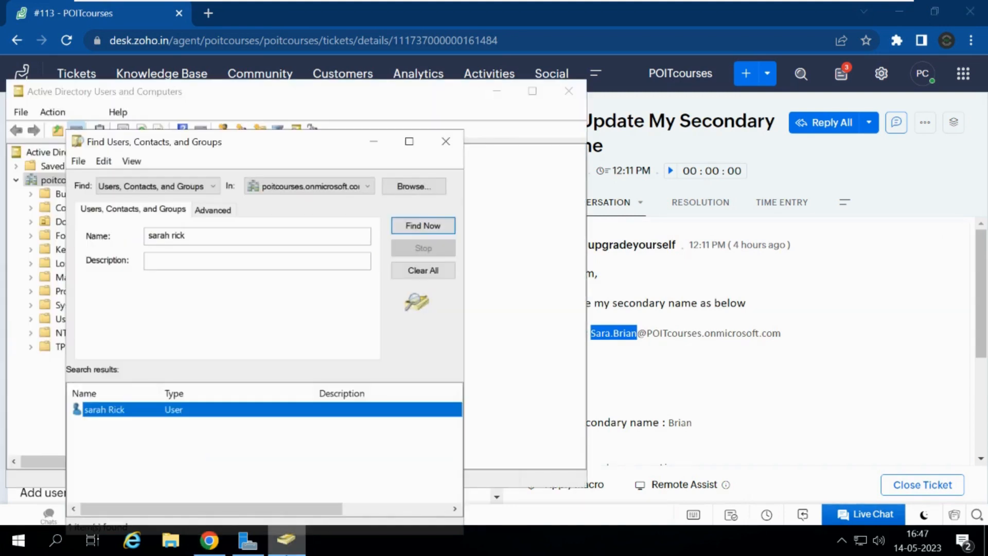
left_click(195, 241)
key("ctrl+a")
key("ctrl+v")
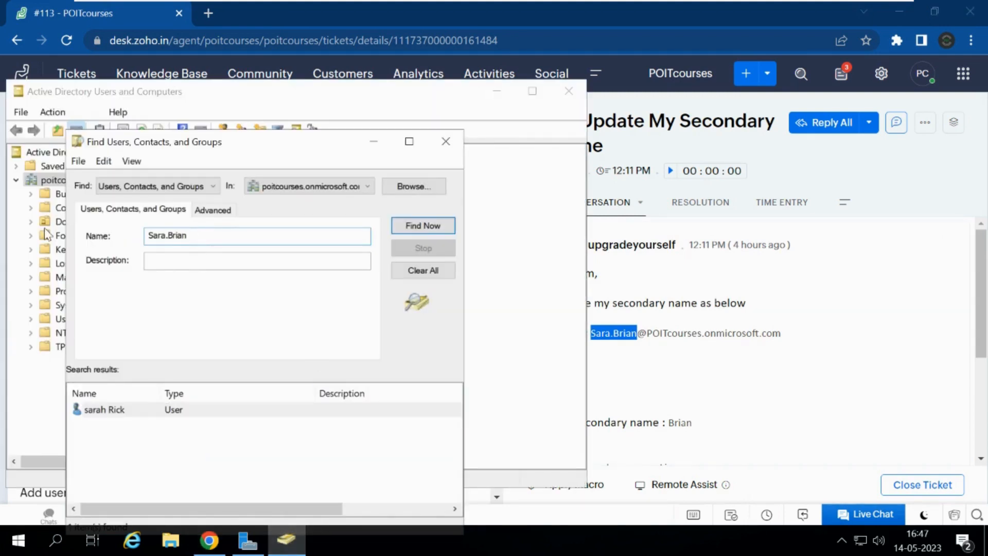
key("BackSpace")
key("Return")
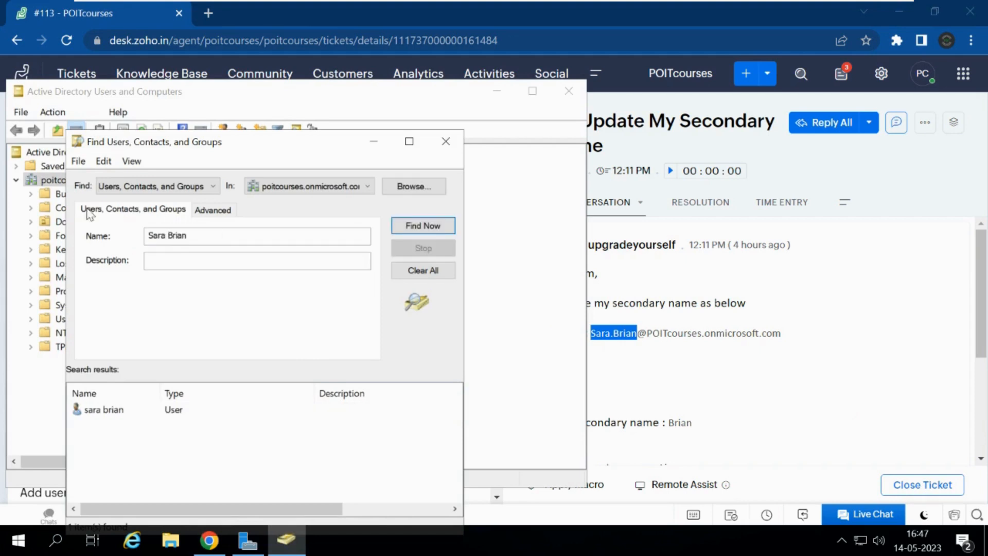
double_click(102, 411)
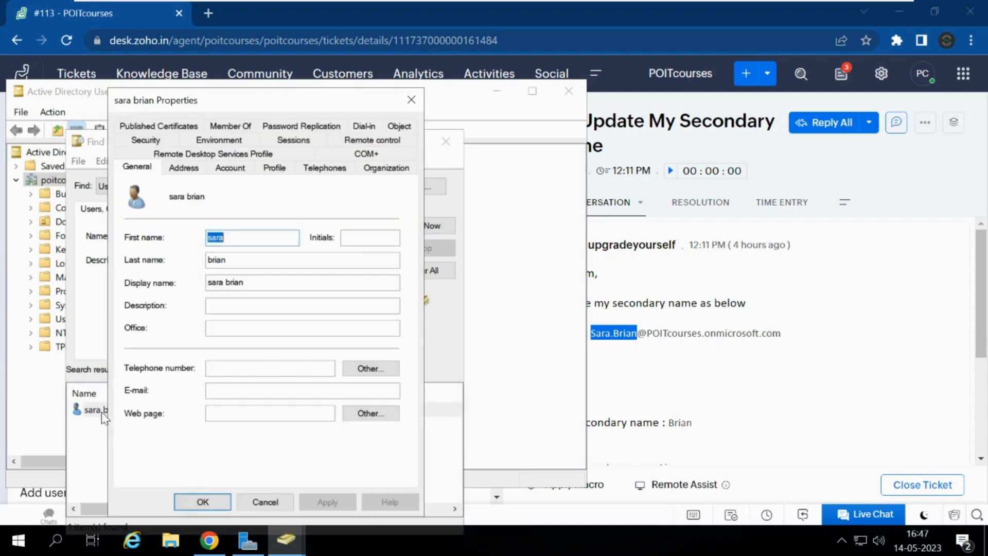
Step: Review ticket #113's request lines and highlight the requested new secondary name
left_click(597, 392)
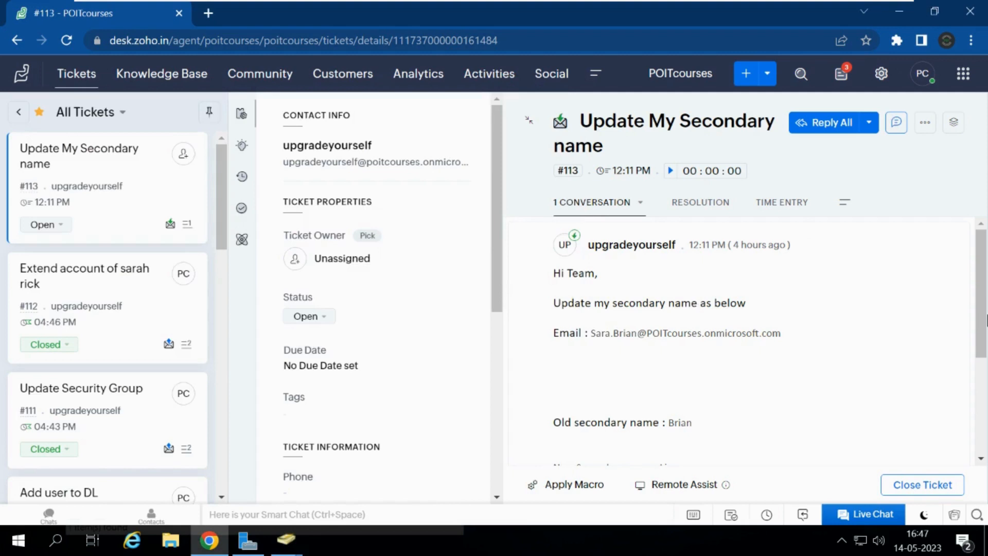
triple_click(953, 330)
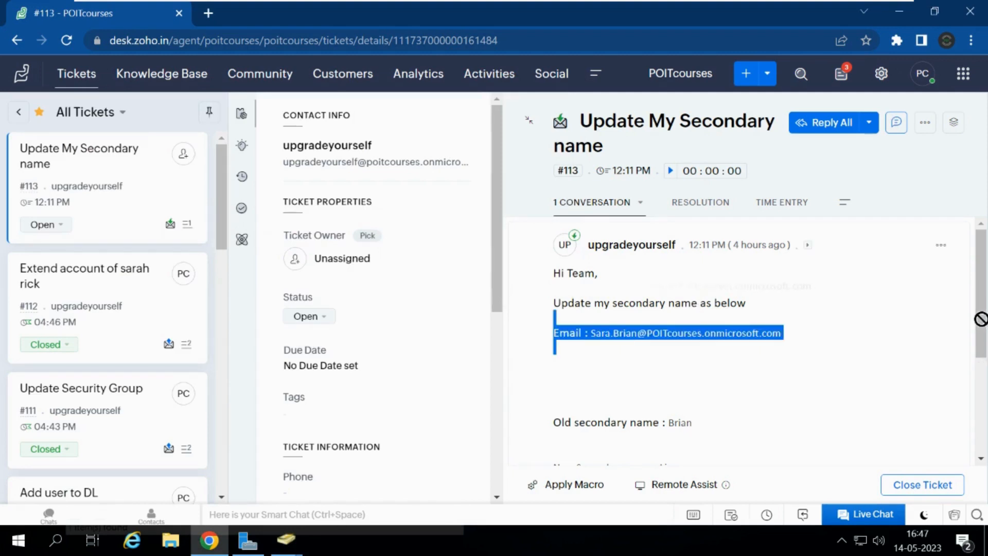
left_click(971, 294)
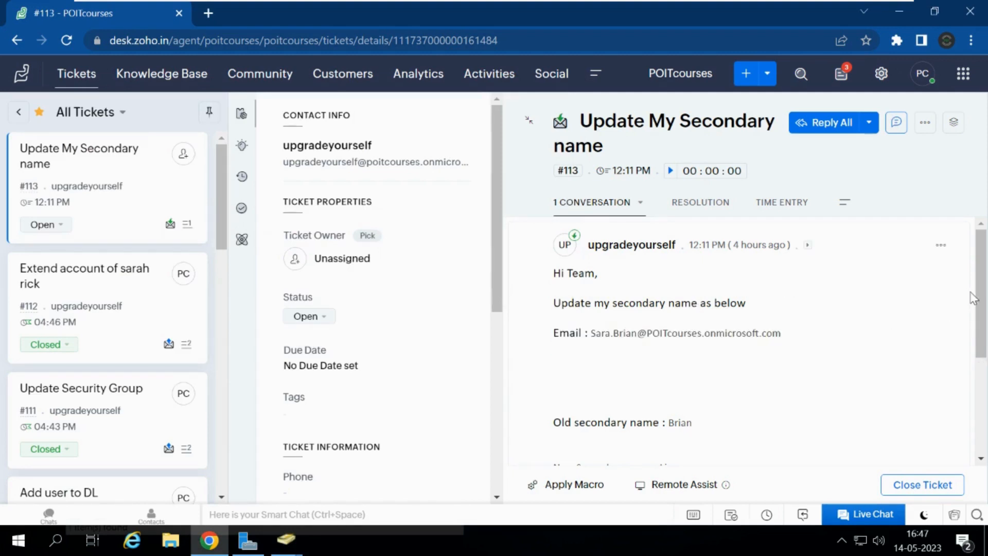
triple_click(972, 294)
left_click_drag(978, 334, 977, 342)
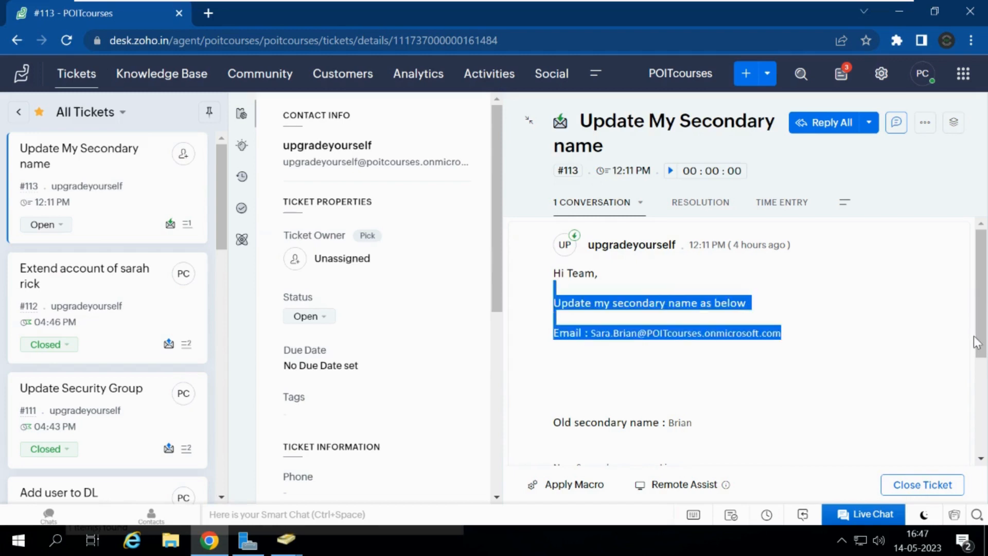
left_click(921, 324)
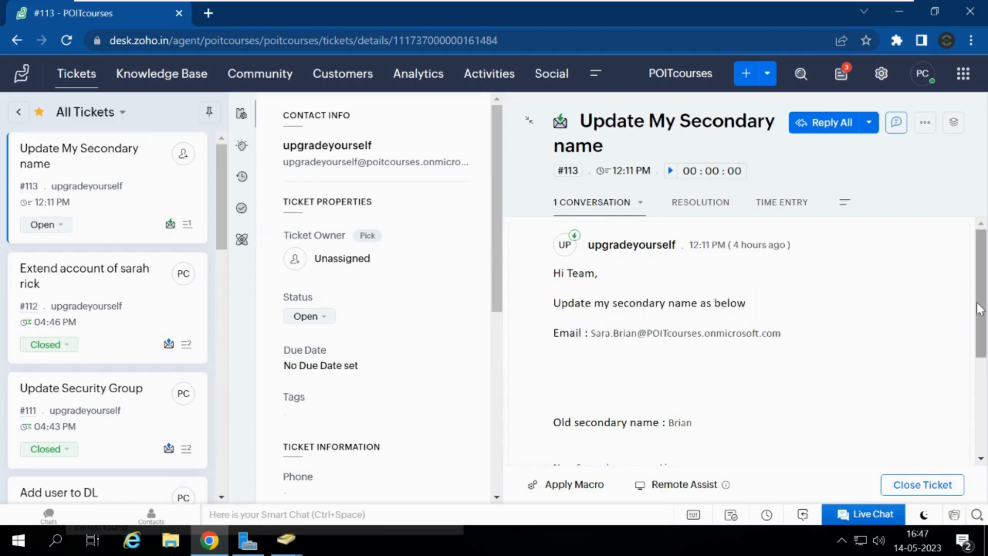
left_click_drag(979, 309, 980, 370)
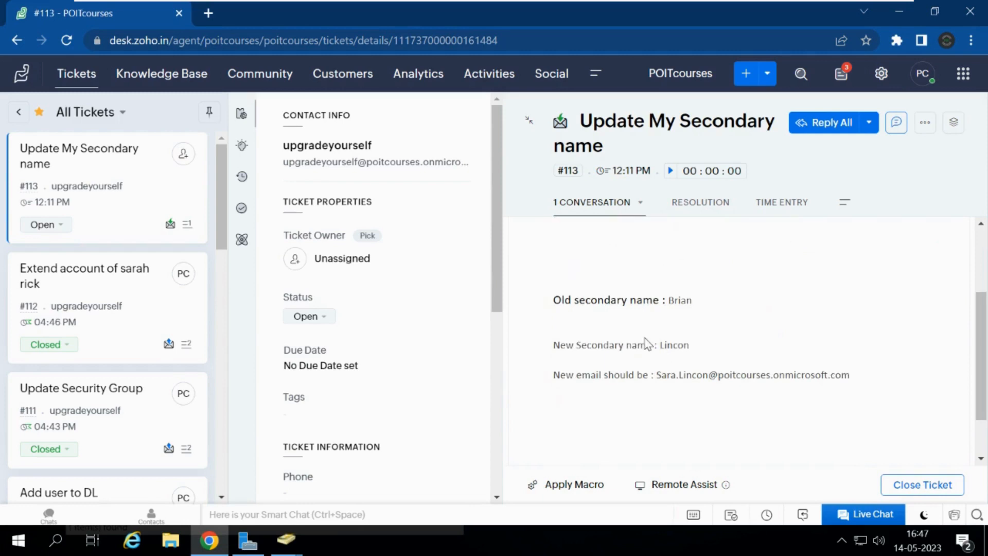
double_click(666, 344)
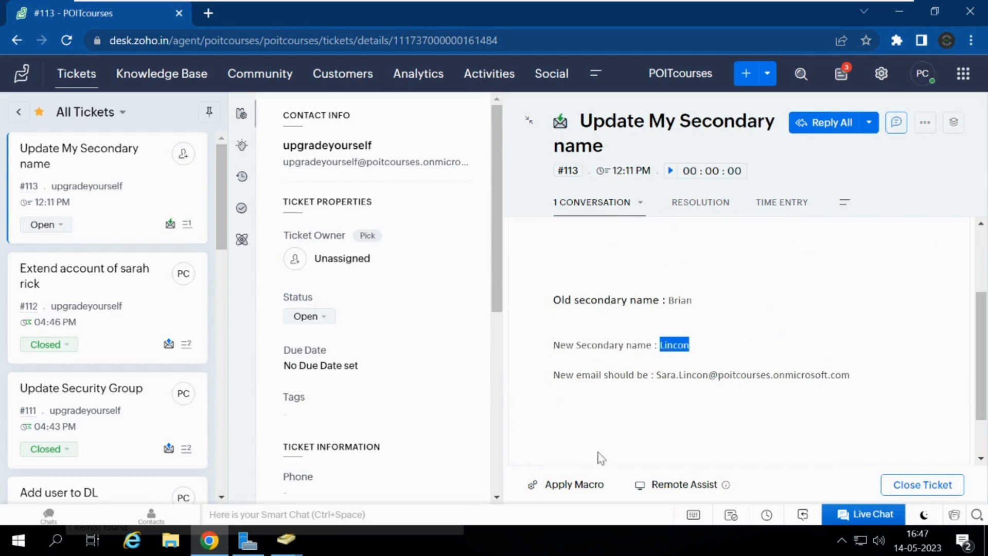
Step: Replace the old surname with the new one in the user's Last name and Display name fields
mouse_move(291, 550)
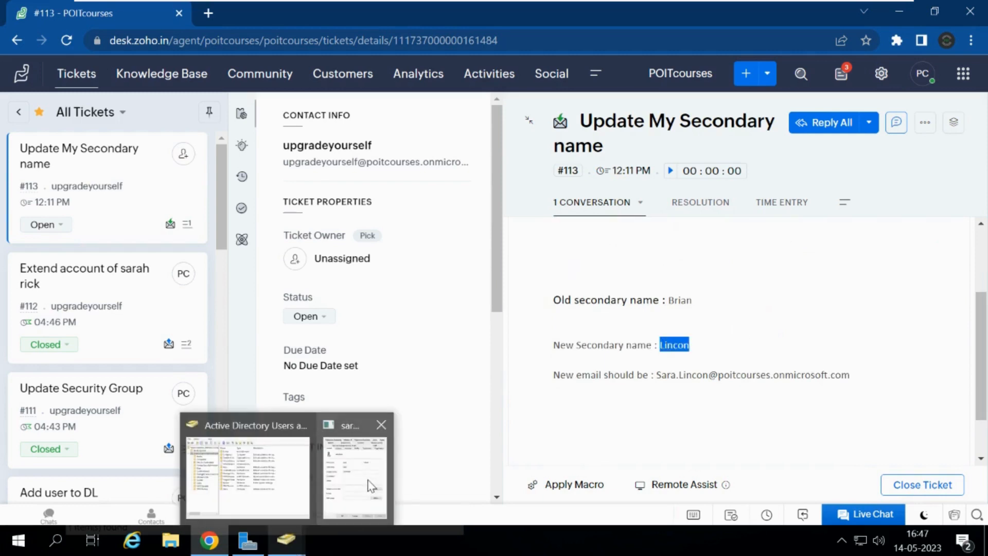
left_click(370, 485)
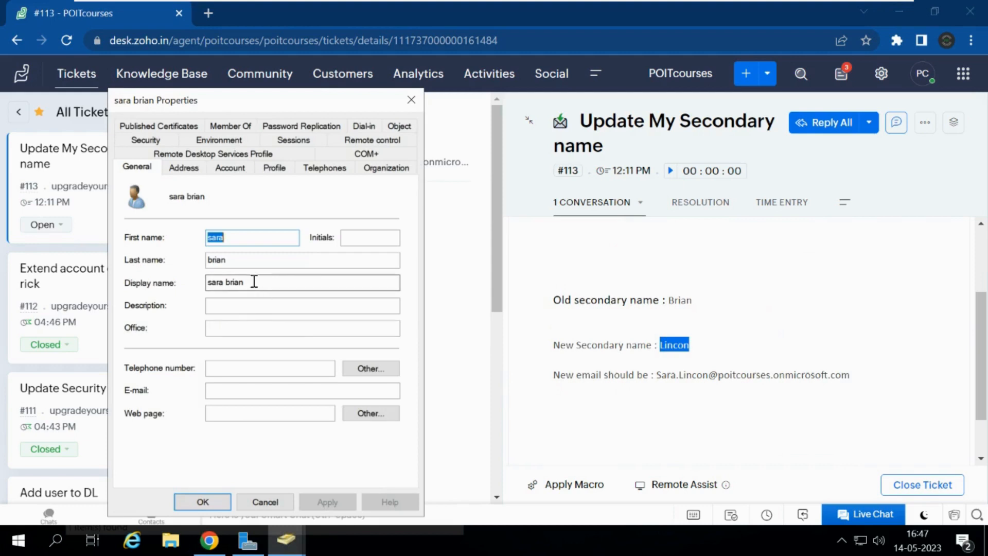
left_click_drag(231, 259, 157, 257)
type("Lincon")
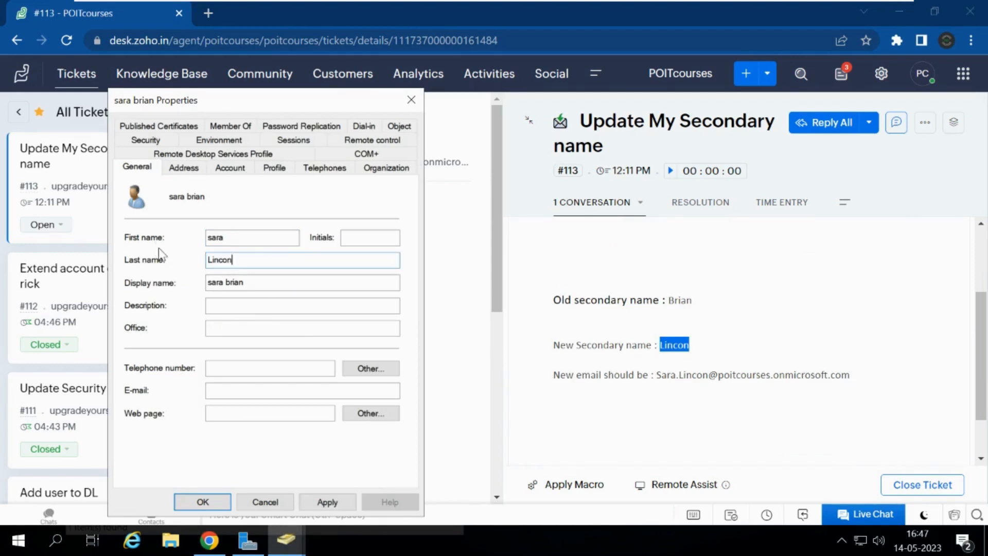
left_click(257, 282)
double_click(232, 283)
type("Lincon")
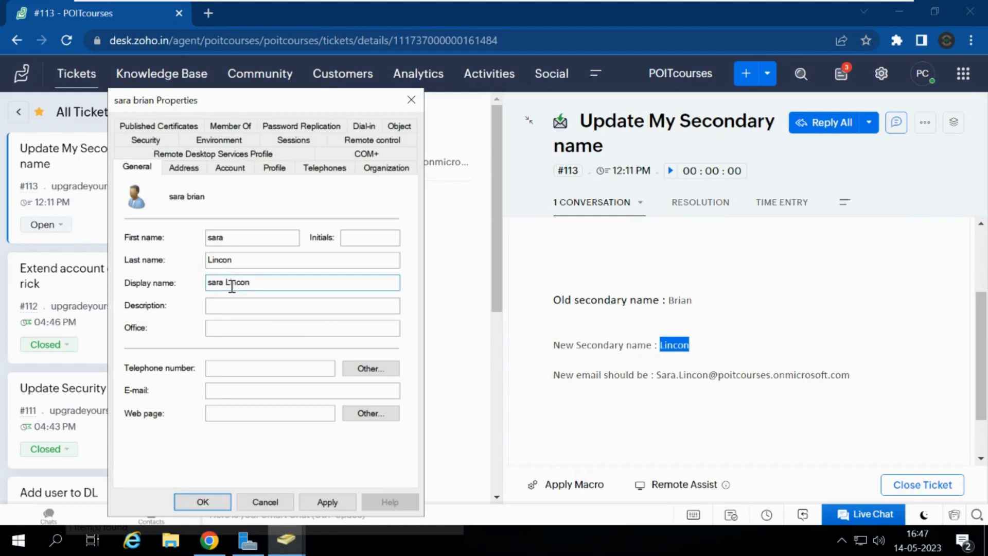
Step: Update both logon names on the Account tab to the new surname, then apply and click OK
left_click(231, 167)
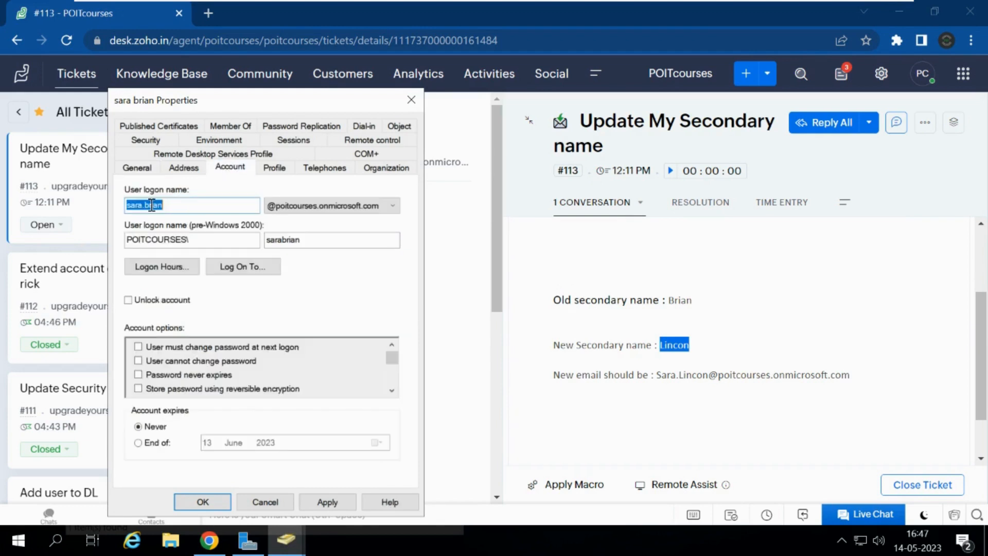
left_click(151, 206)
double_click(152, 206)
left_click(151, 206)
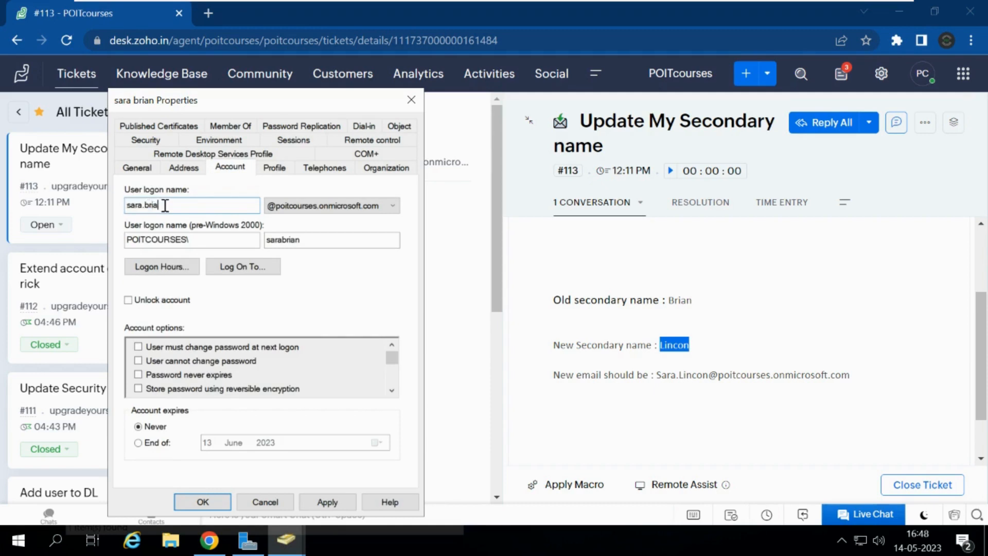
type("Lincon")
left_click_drag(282, 240, 360, 252)
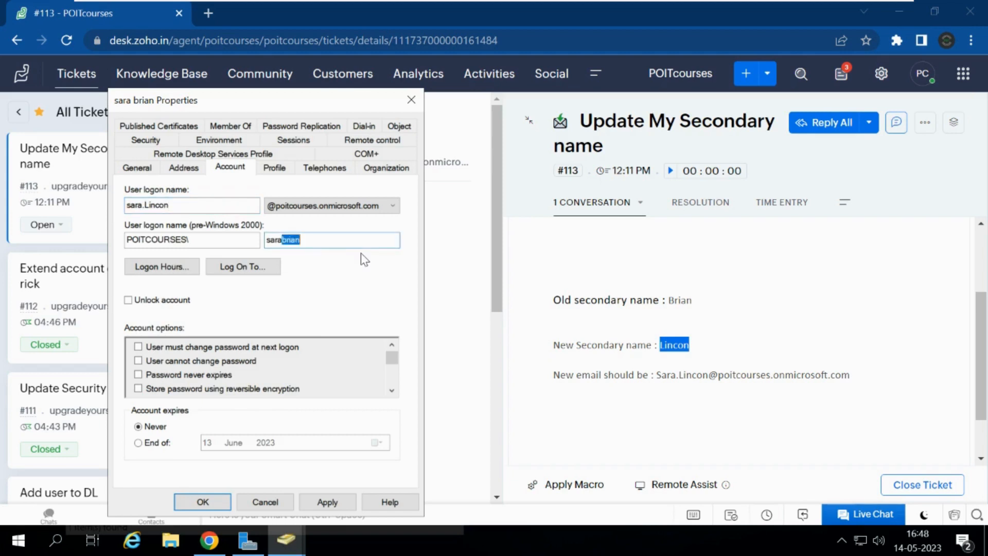
type("Lincon")
left_click(326, 501)
left_click(204, 502)
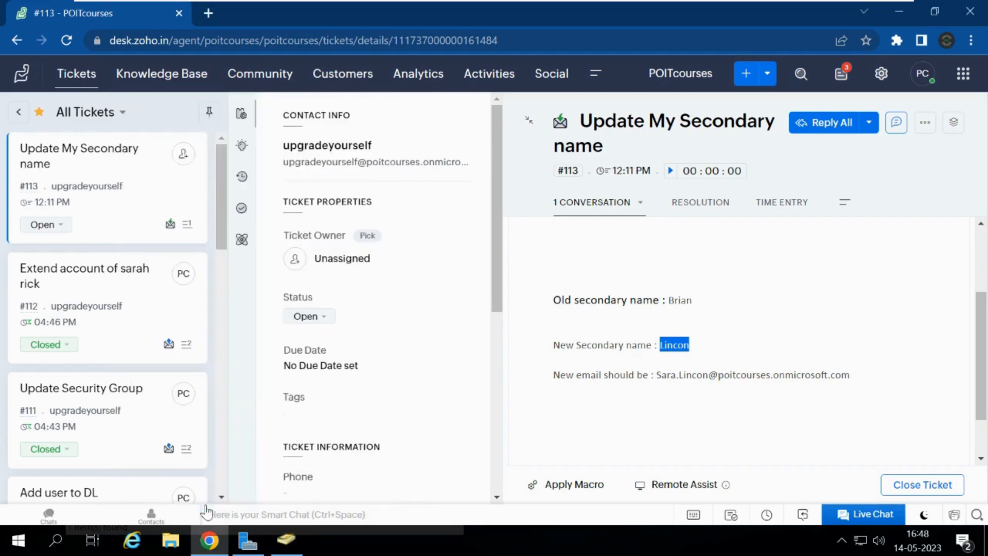
Step: Rerun the user search and open the user's properties to check the rename
left_click(289, 546)
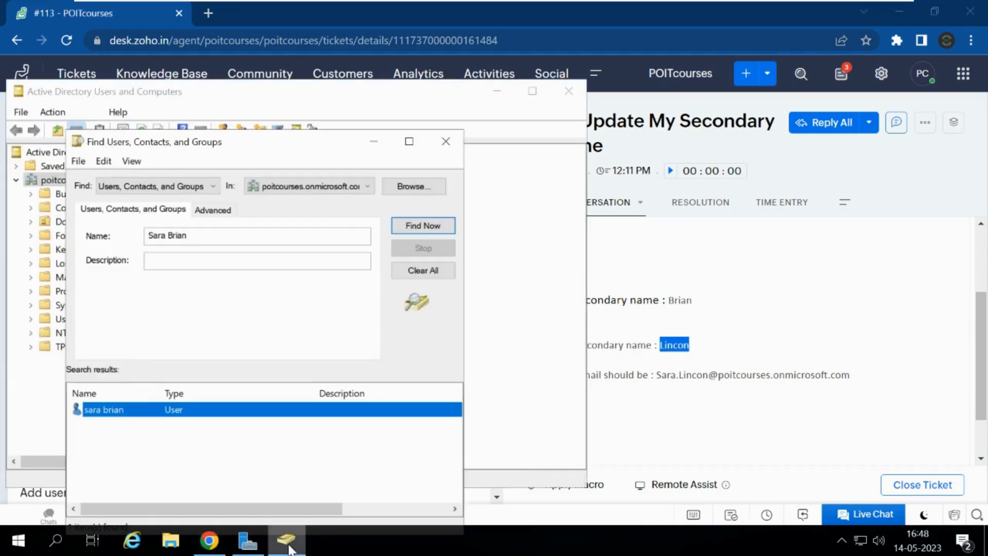
left_click(422, 226)
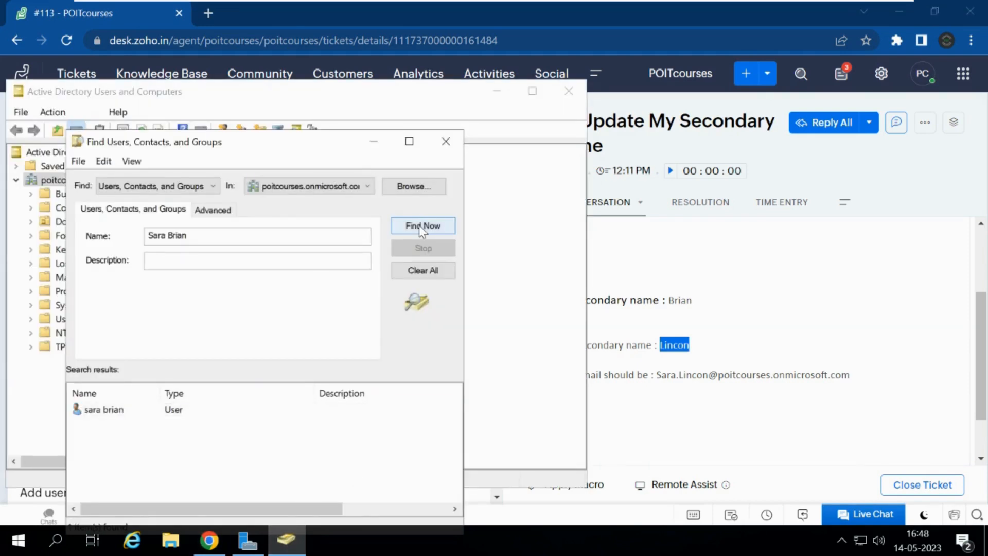
left_click(147, 409)
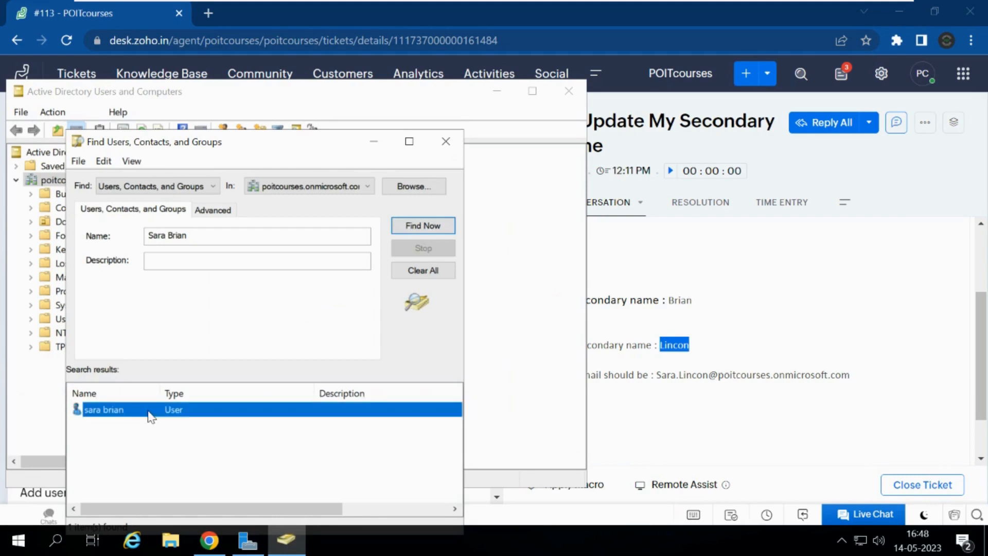
double_click(147, 411)
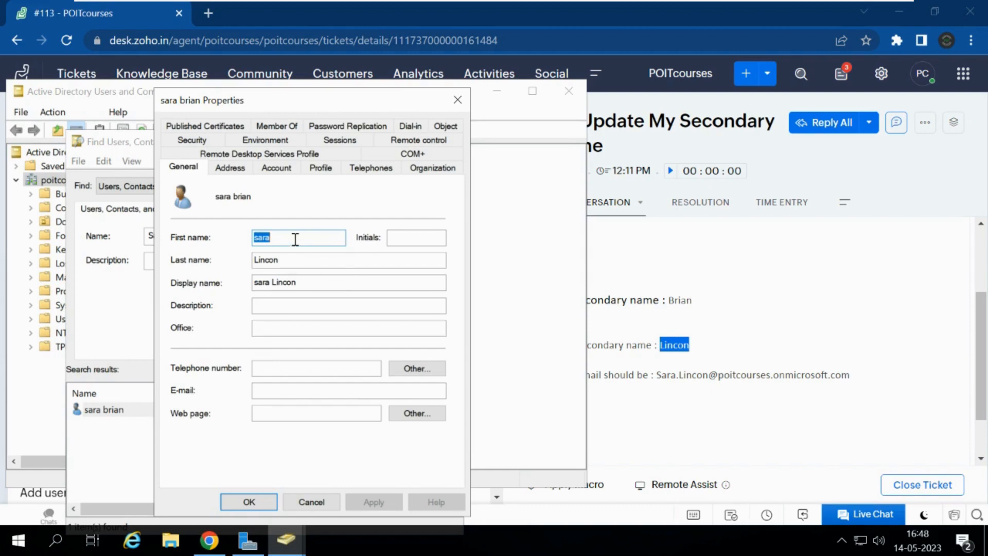
key("Return")
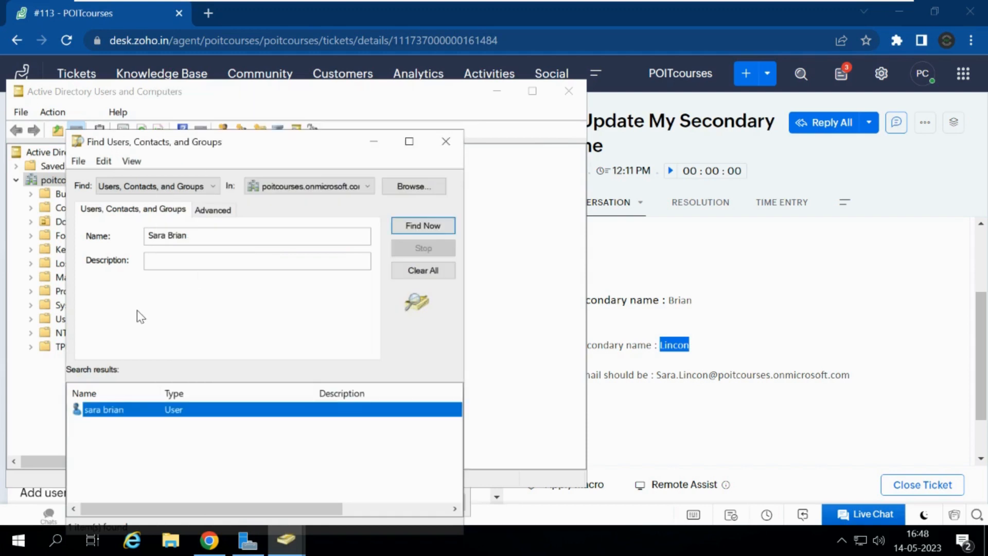
Step: Reopen the user's properties, verify the new logon names on the Account tab, and return to the ticket
left_click(397, 227)
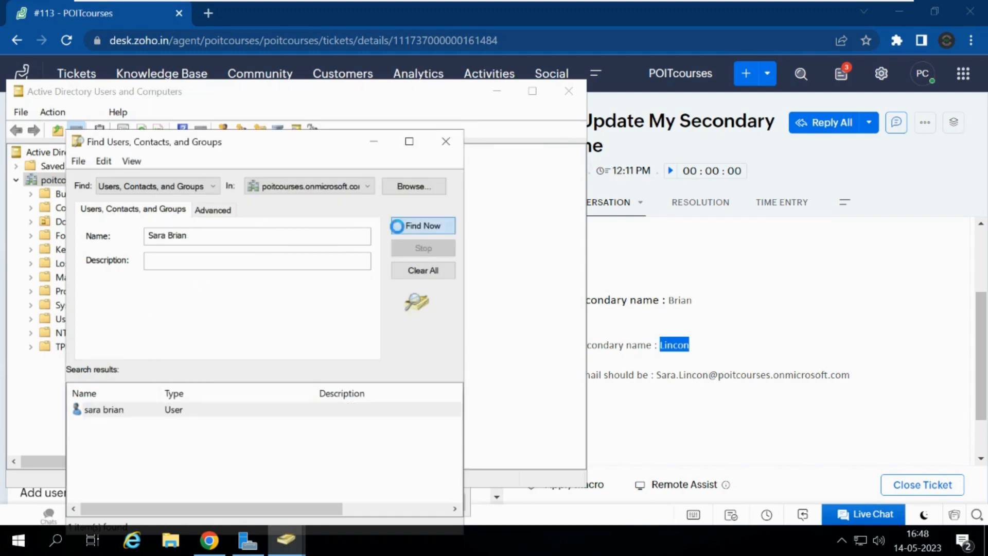
double_click(122, 412)
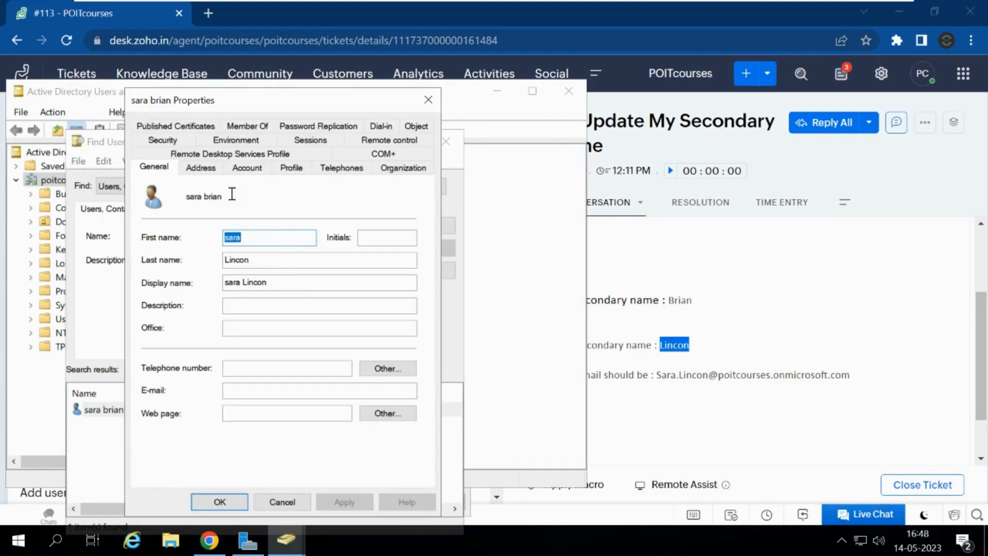
left_click(247, 169)
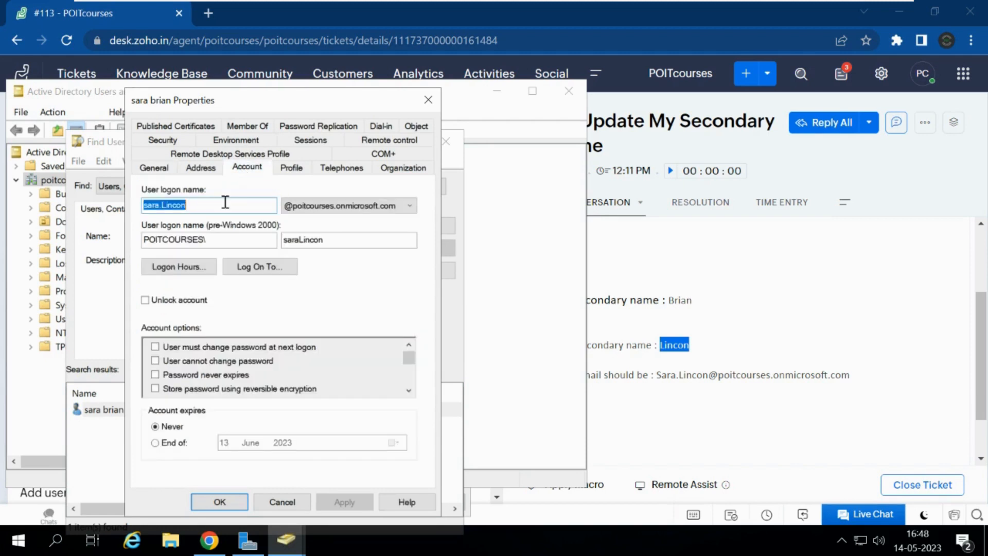
left_click(220, 502)
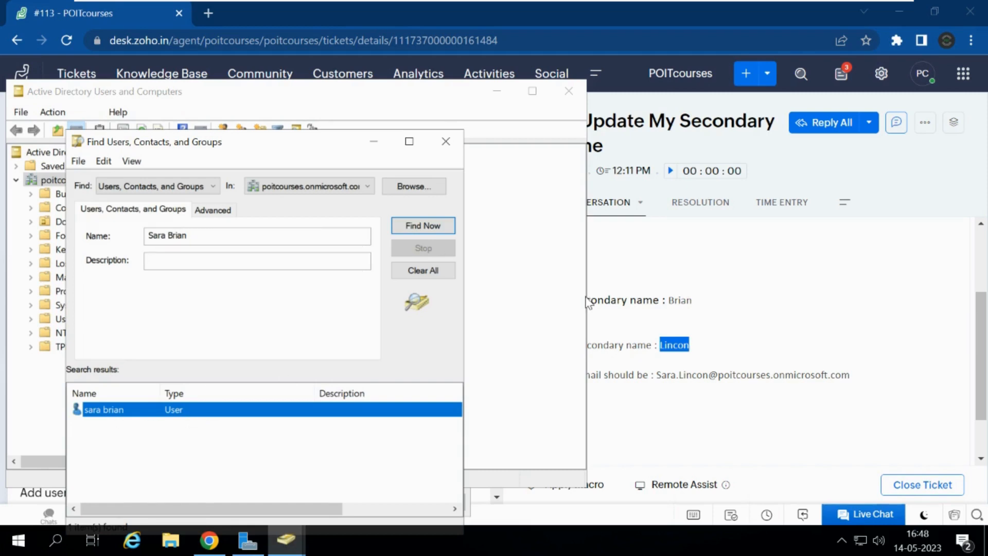
left_click(713, 305)
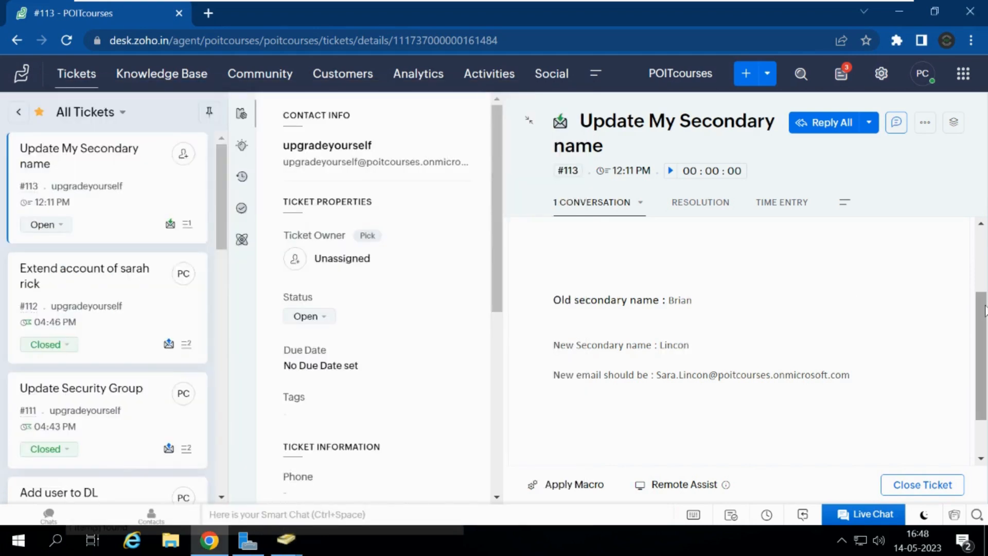
Step: Start a reply to ticket #113 greeting the user and thanking them for contacting POIT IT Support
scroll(983, 310, "up", 3)
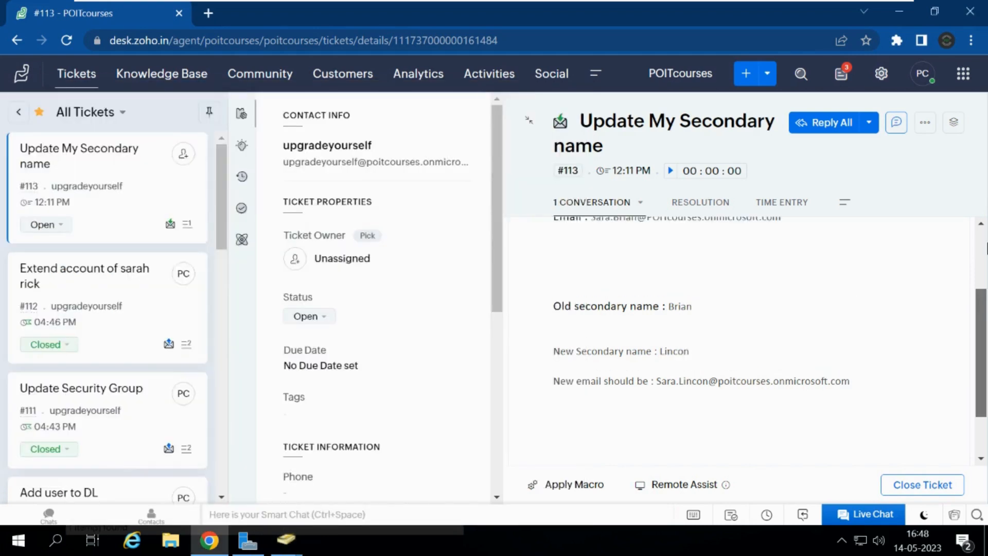
left_click(822, 122)
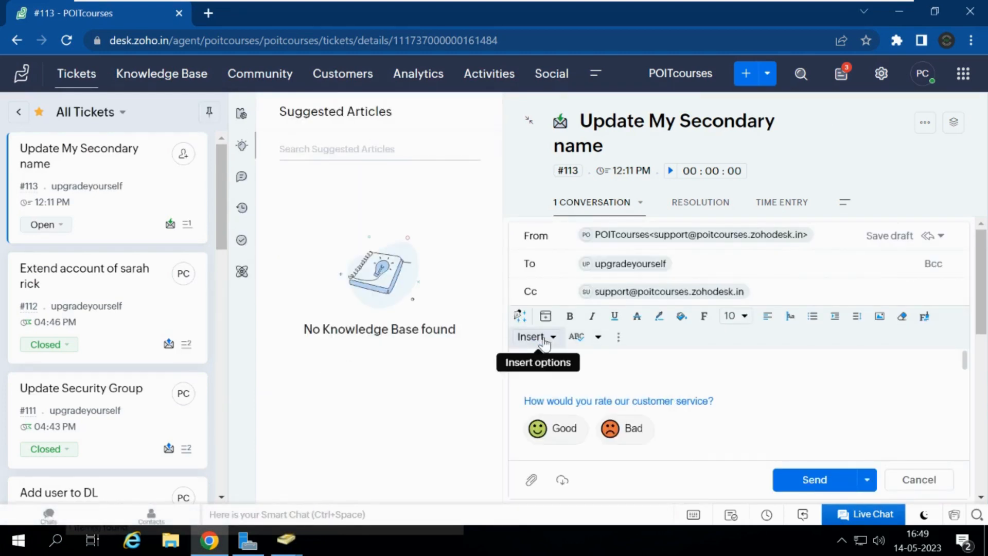
type("Hi Sara,")
key("Return")
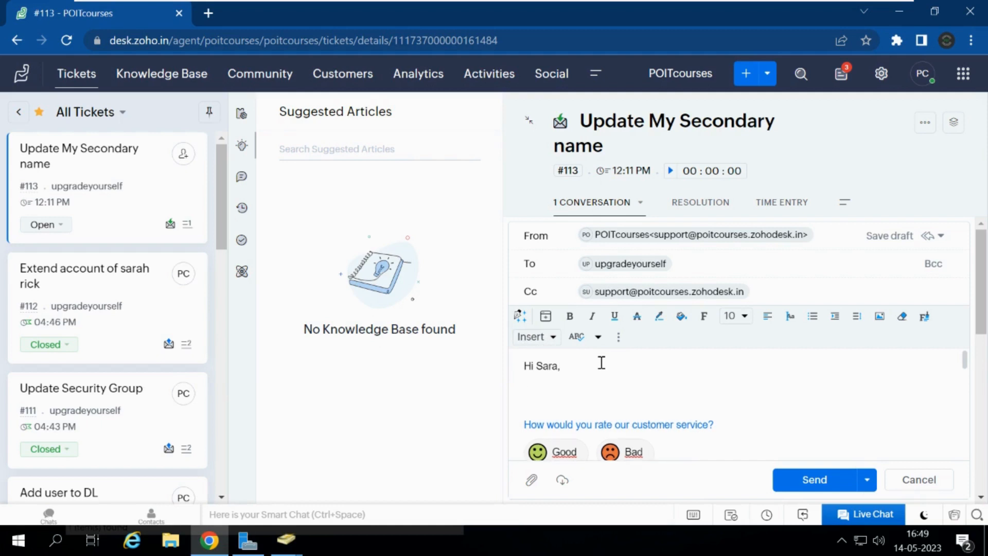
type("Thank you for contacting POIT")
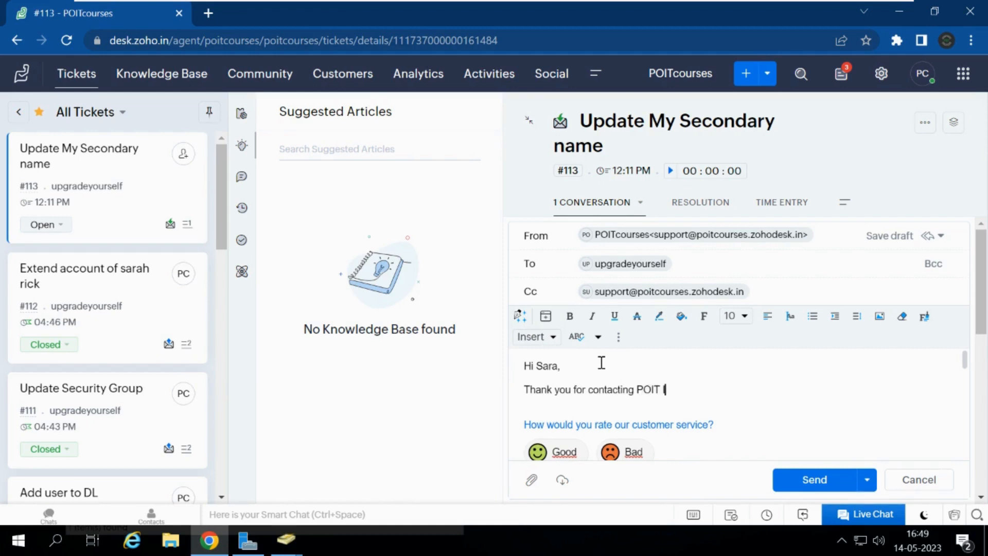
type(" IT SU")
key("BackSpace")
key("BackSpace")
key("BackSpace")
type("ort,")
Step: Add 'As for the request we have updated the secondary as below.' and a 'New Display name' line
key("Return")
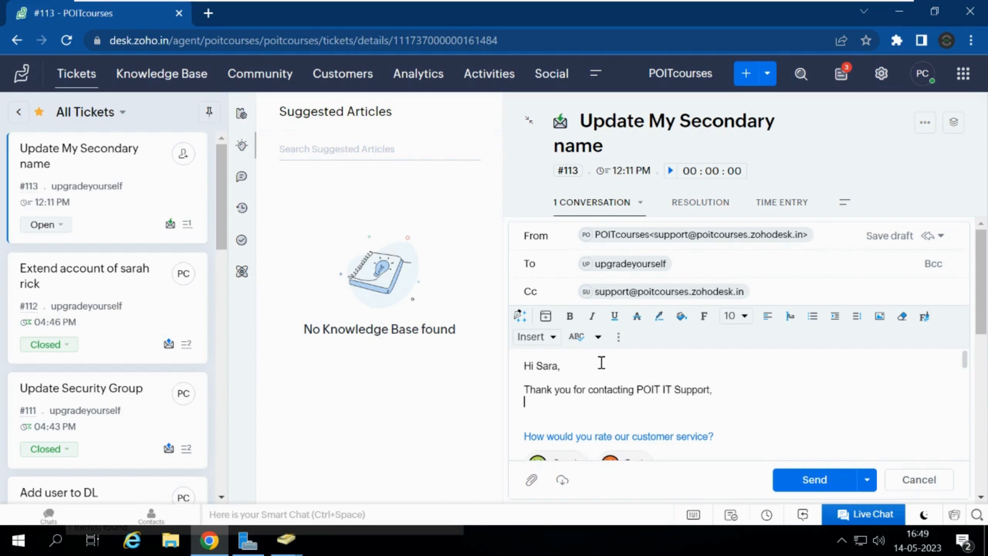
type("As for t")
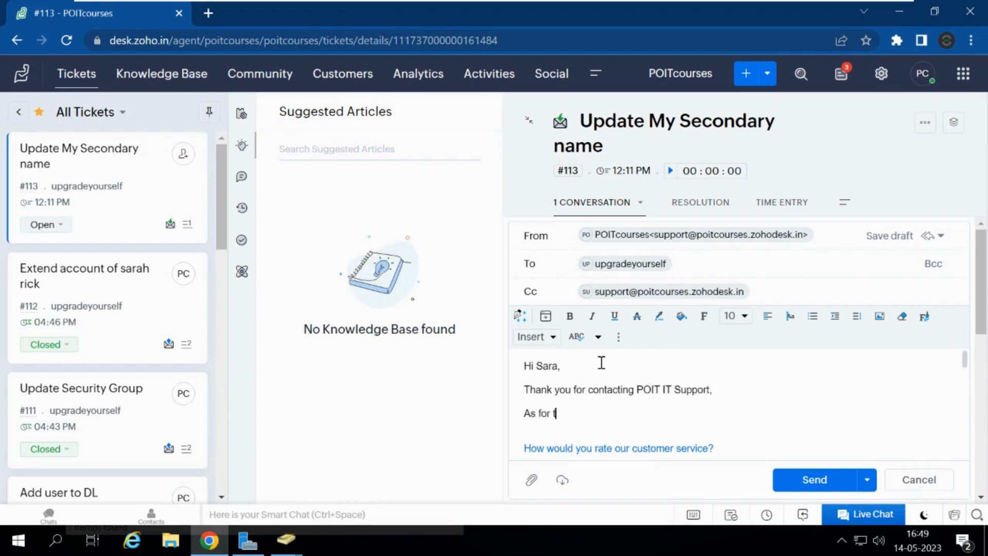
type("he request we have ")
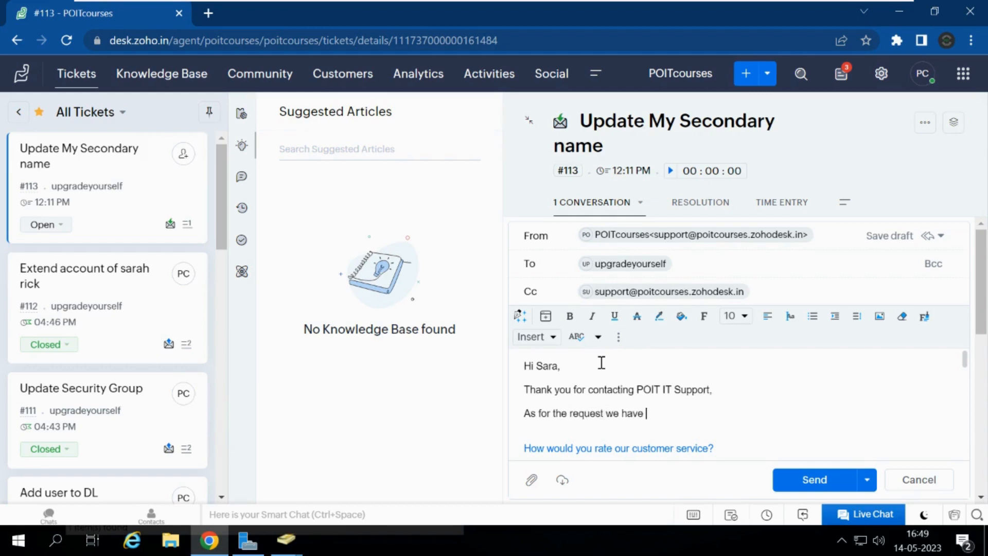
type("updated the se")
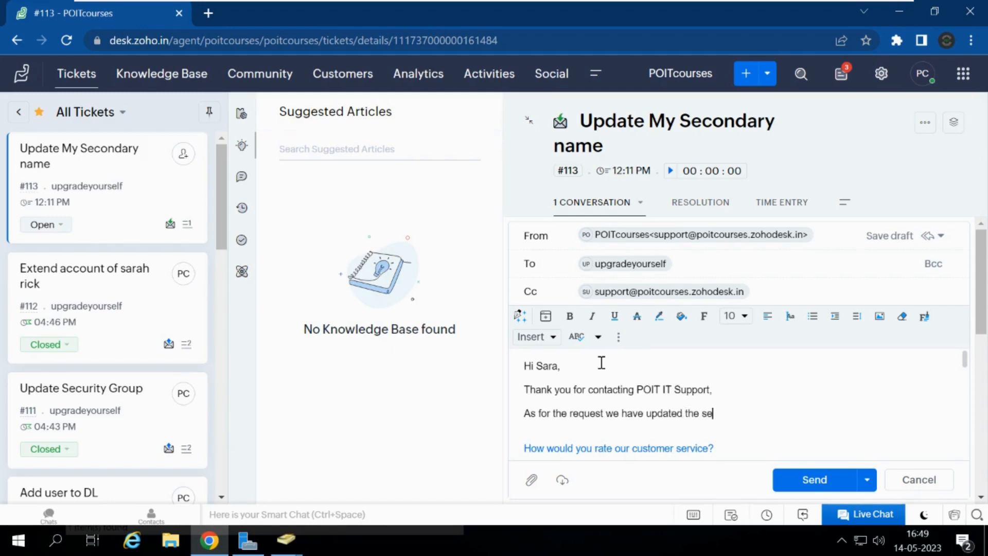
type("condary as below.")
key("Return")
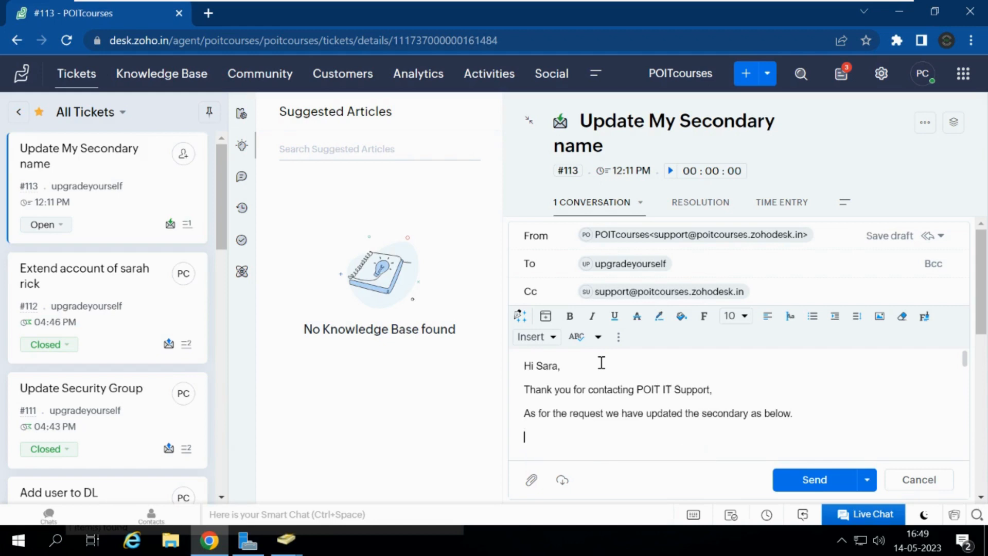
type("New Display name :")
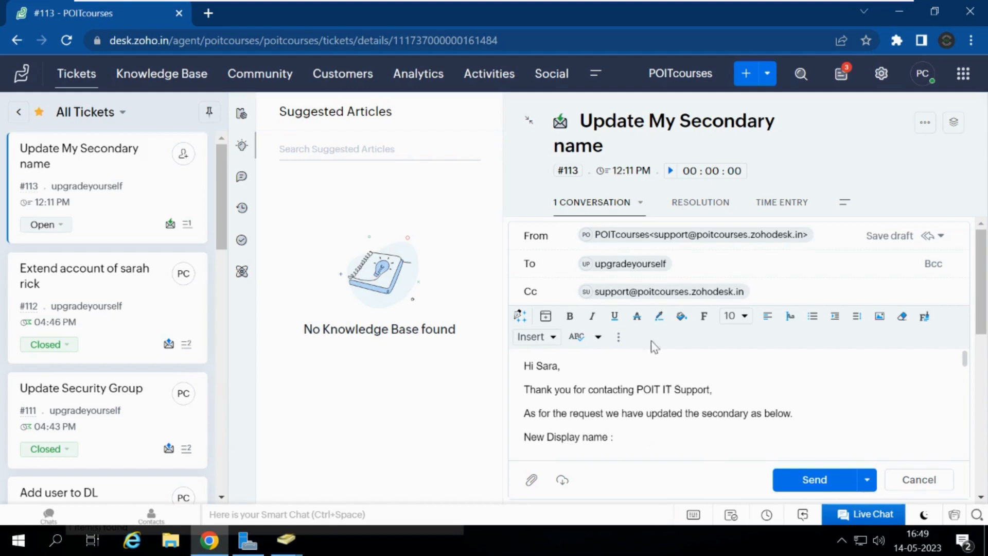
Step: Copy the user's new display name from Active Directory into the New Display name line
mouse_move(290, 550)
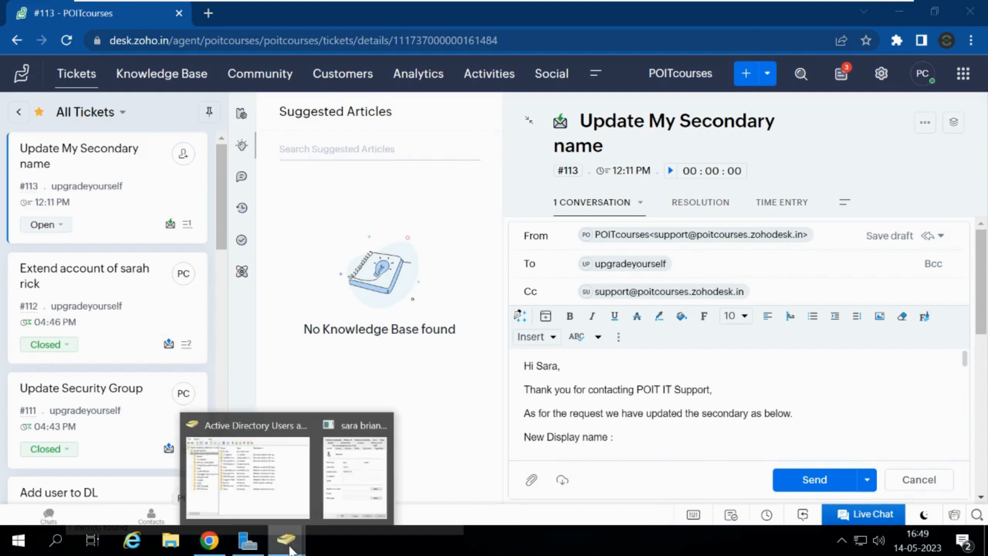
left_click(360, 488)
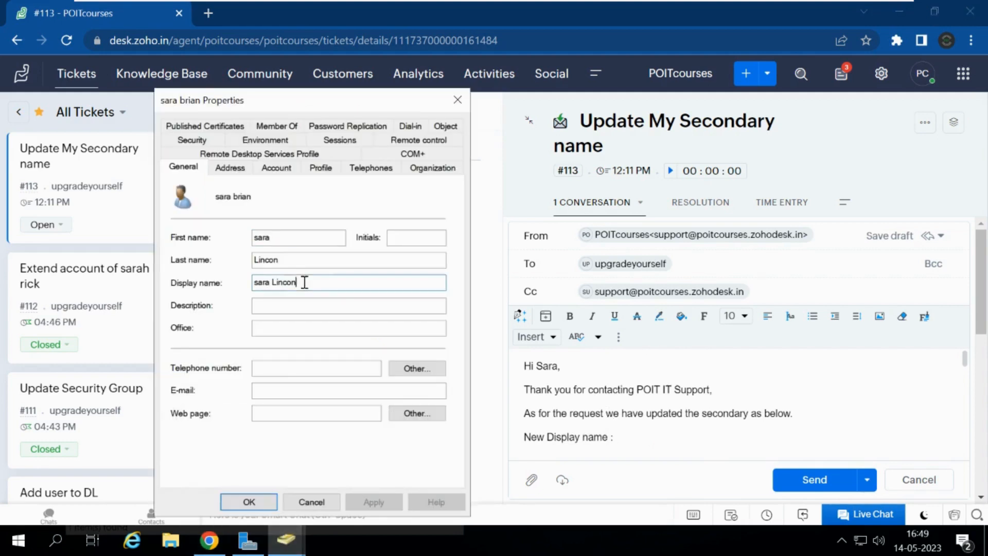
left_click_drag(304, 282, 203, 275)
key("ctrl+c")
left_click(624, 437)
key("ctrl+v")
key("ctrl+z")
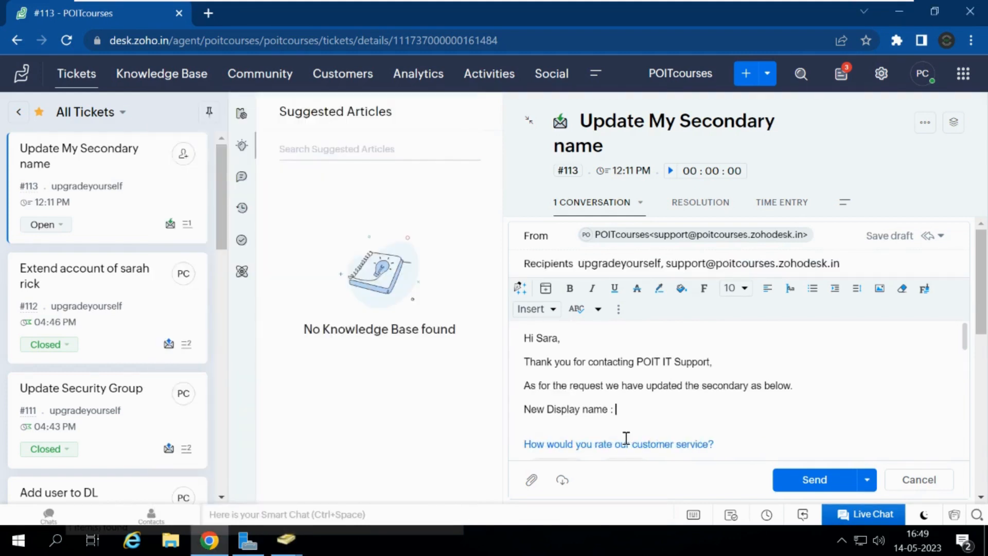
left_click(629, 408)
key("ctrl+v")
key("Return")
type("New")
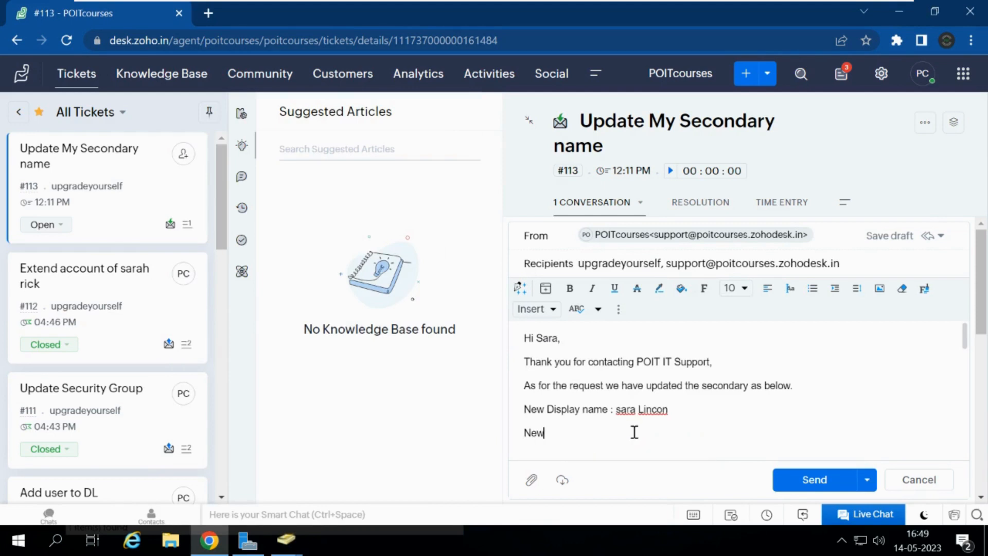
type(" email id :")
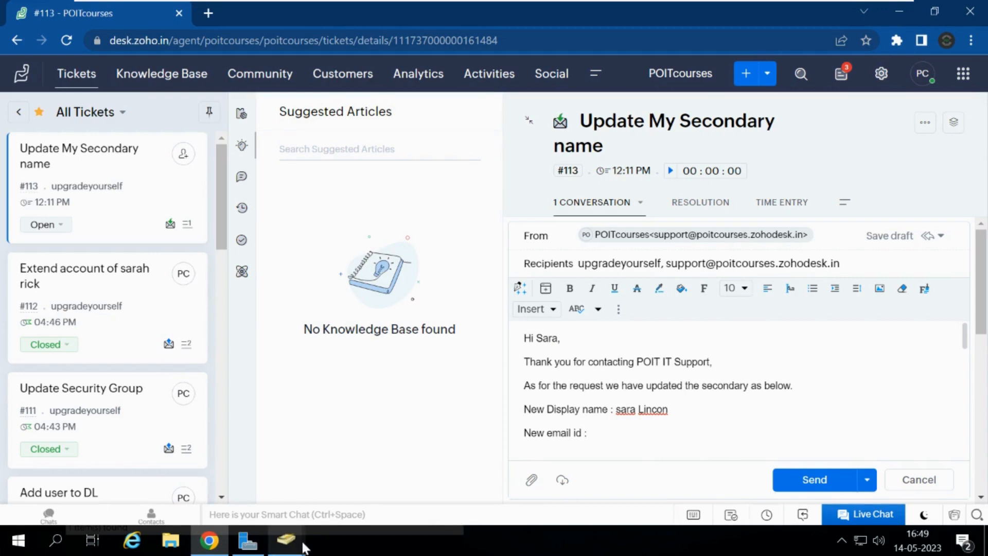
mouse_move(303, 546)
left_click(355, 463)
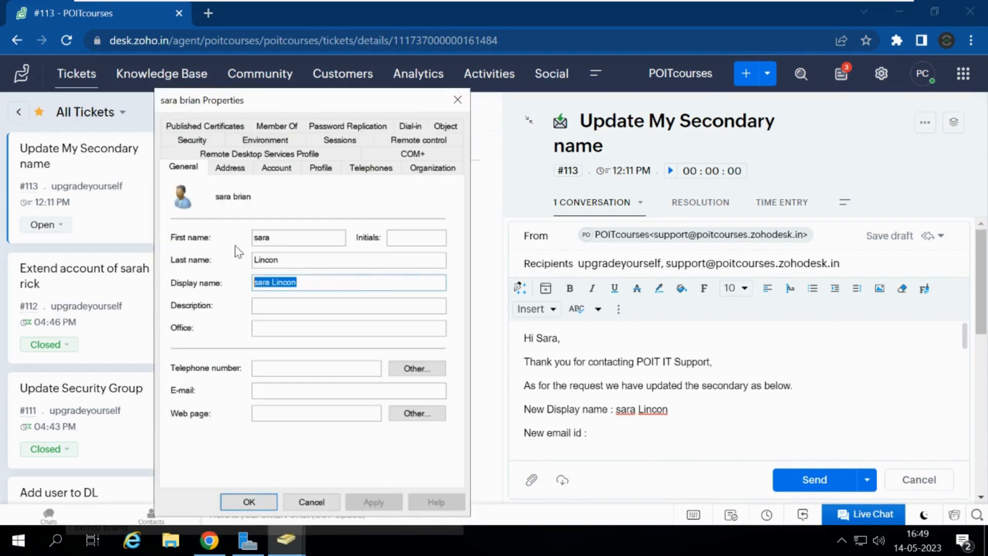
left_click(283, 169)
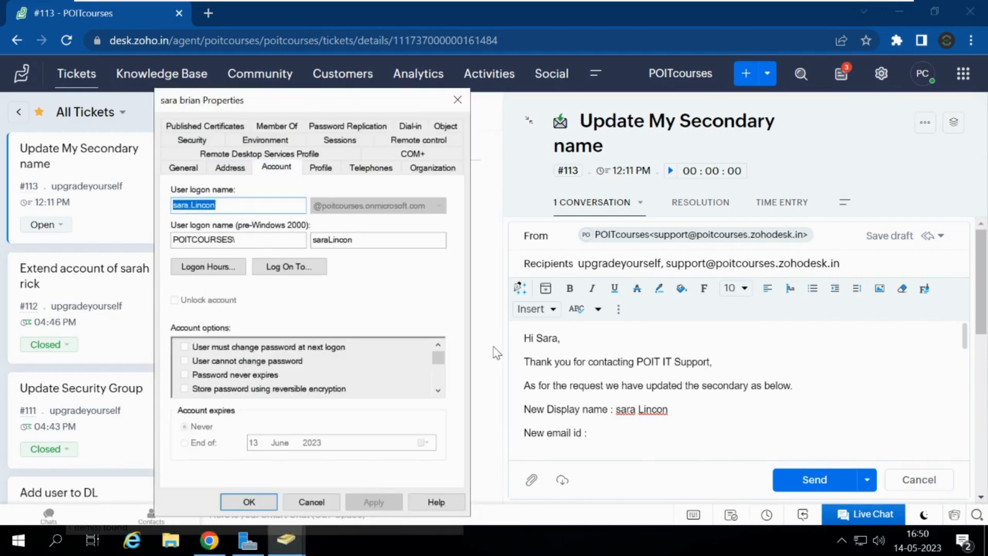
left_click(598, 435)
key("ctrl+v")
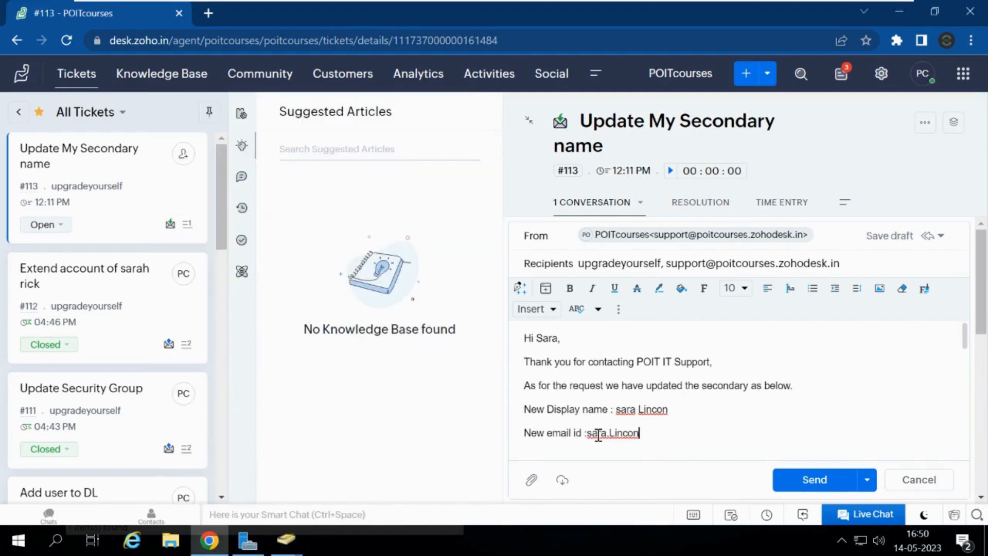
type("@po")
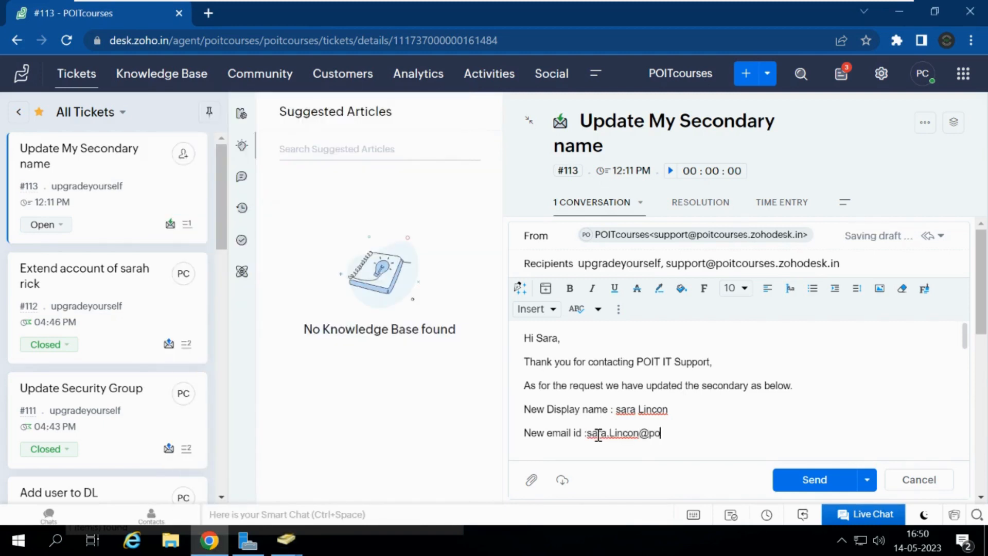
type("itcourses")
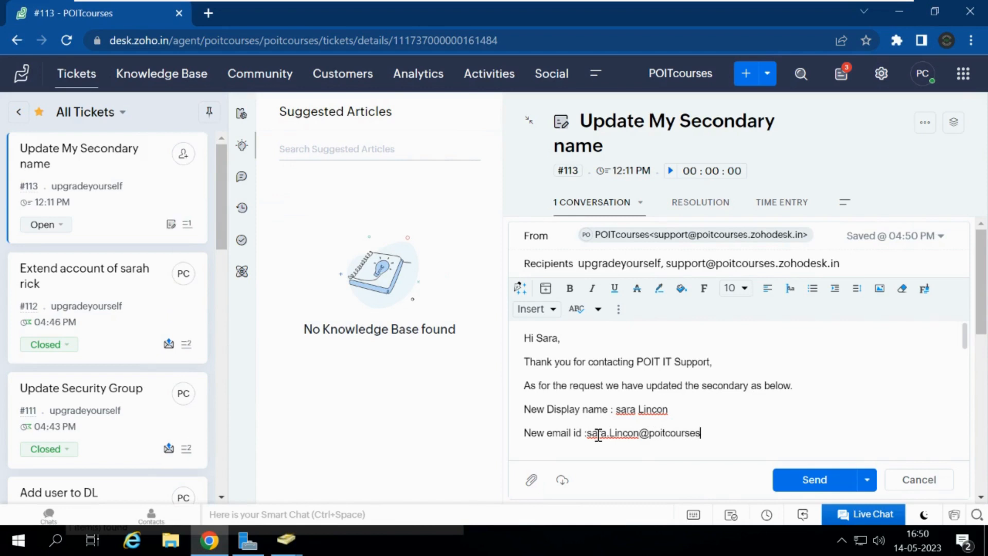
type(".onmcirosoft.com")
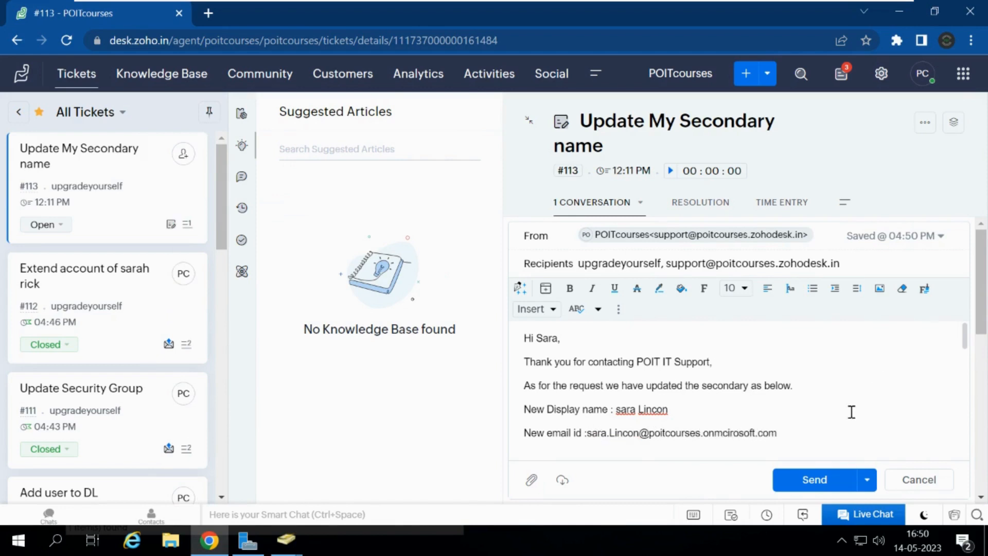
left_click(809, 488)
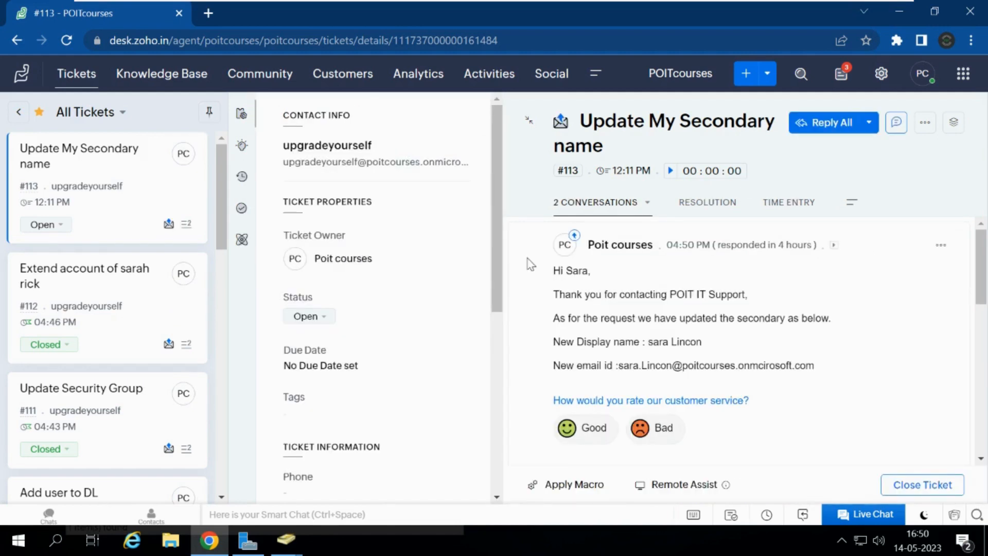
Step: Change ticket #113's status to Closed and return to the All Tickets list
left_click(320, 318)
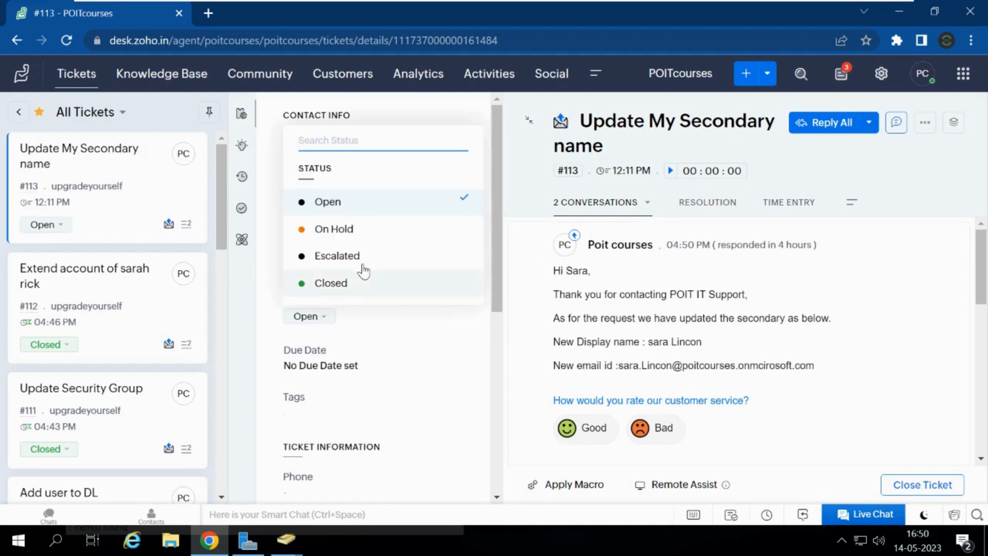
left_click(330, 283)
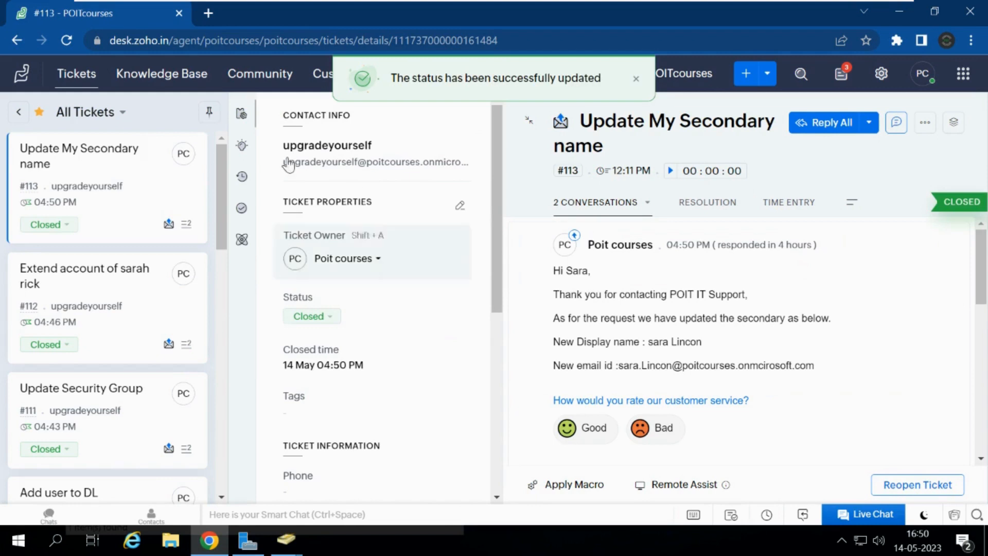
left_click(77, 75)
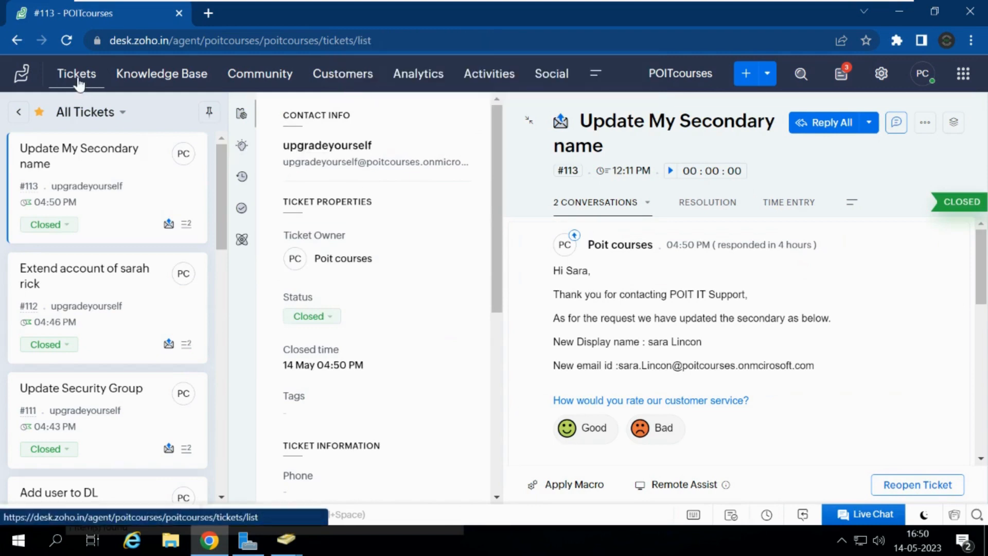